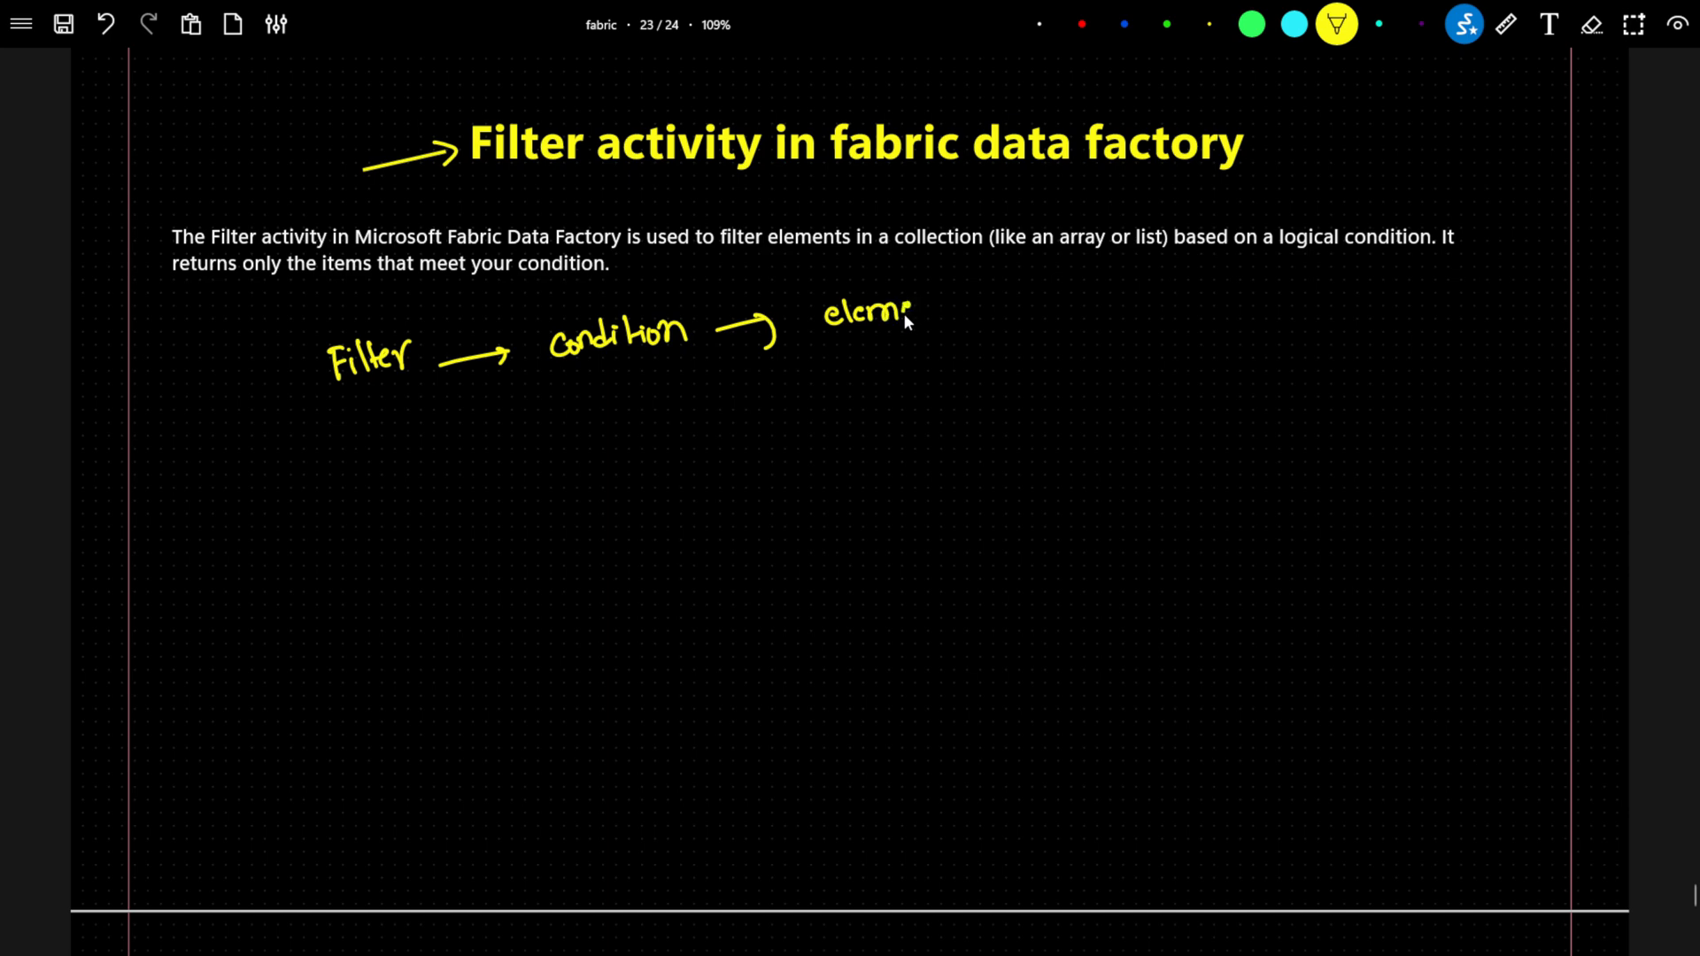
Finish the handwritten flow under the description with "element", an arrow and "array".
left_click_drag(1038, 308, 1038, 310)
left_click_drag(1088, 295, 1087, 306)
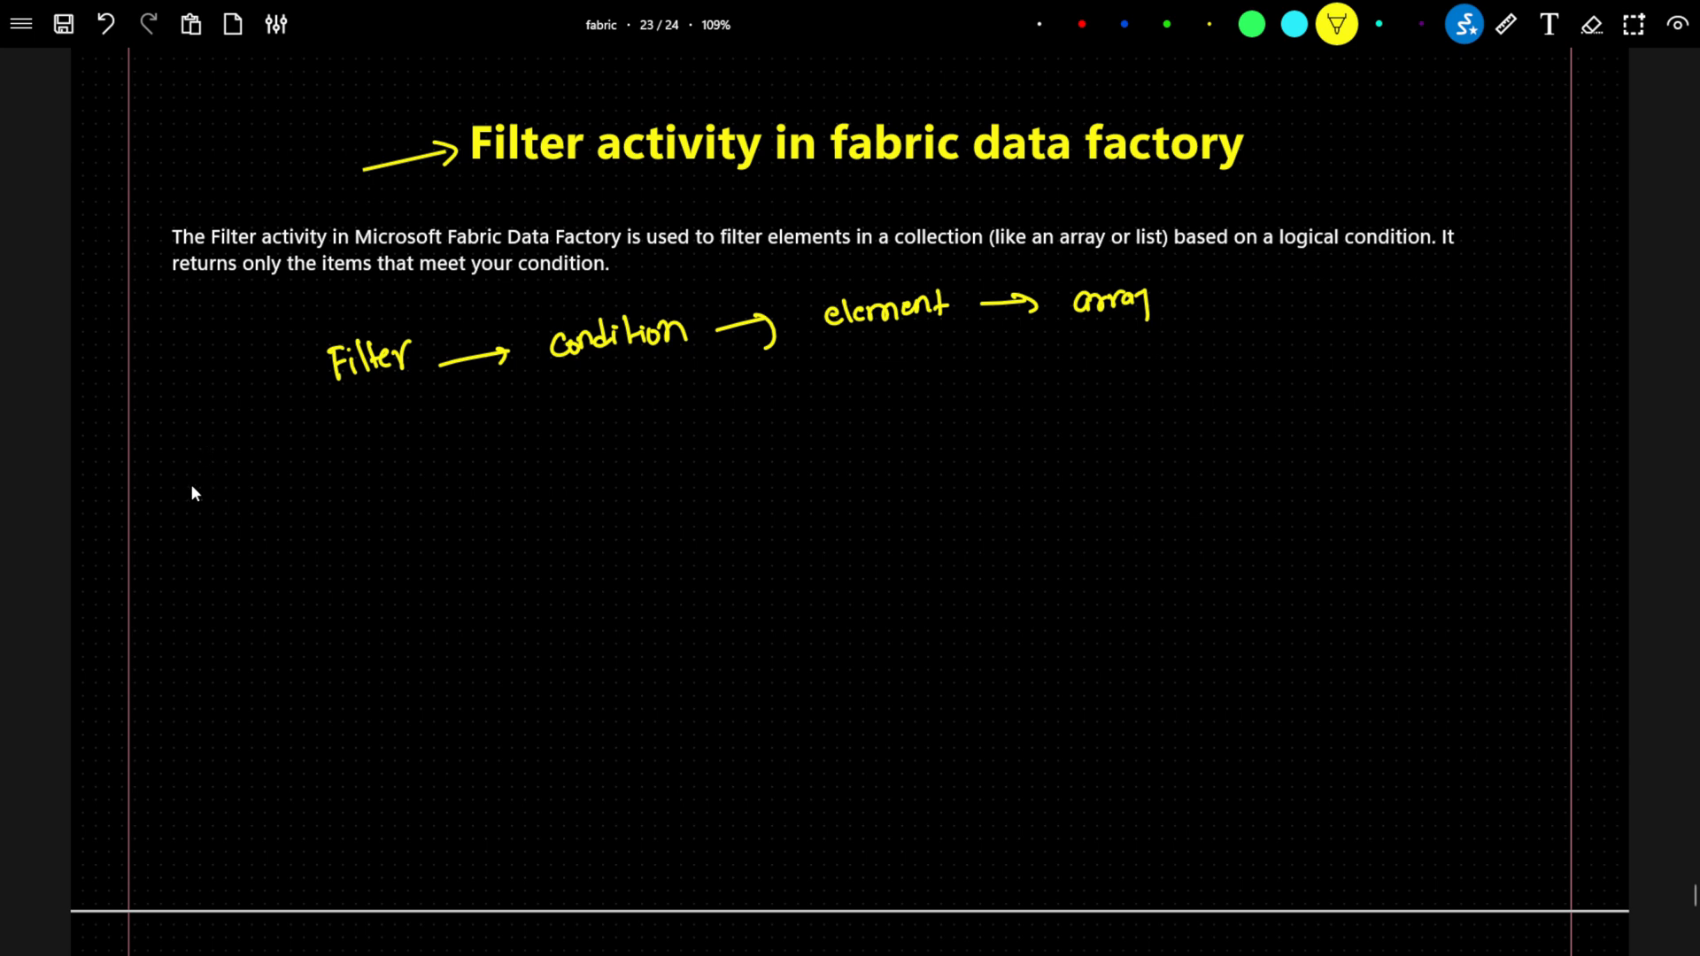
Sketch a source box below the word "Filter" and write emp.csv, dept.json and sales.csv inside it.
left_click_drag(190, 468, 422, 429)
left_click_drag(217, 602, 448, 522)
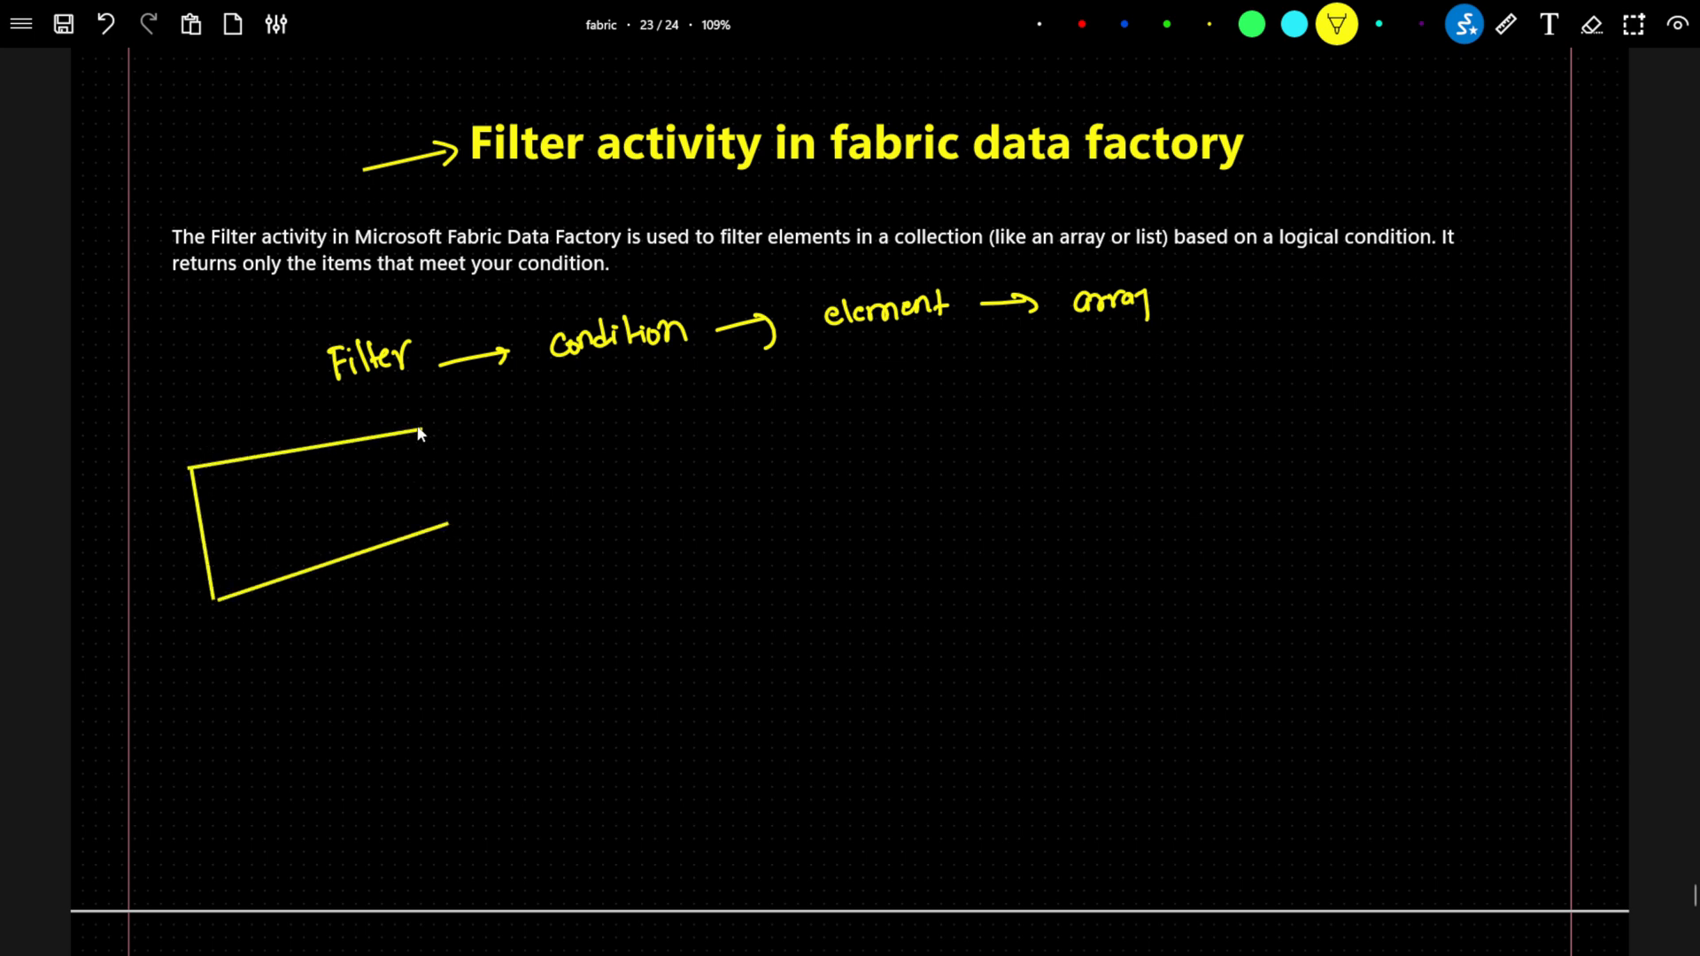
left_click_drag(420, 430, 447, 522)
left_click_drag(211, 487, 237, 480)
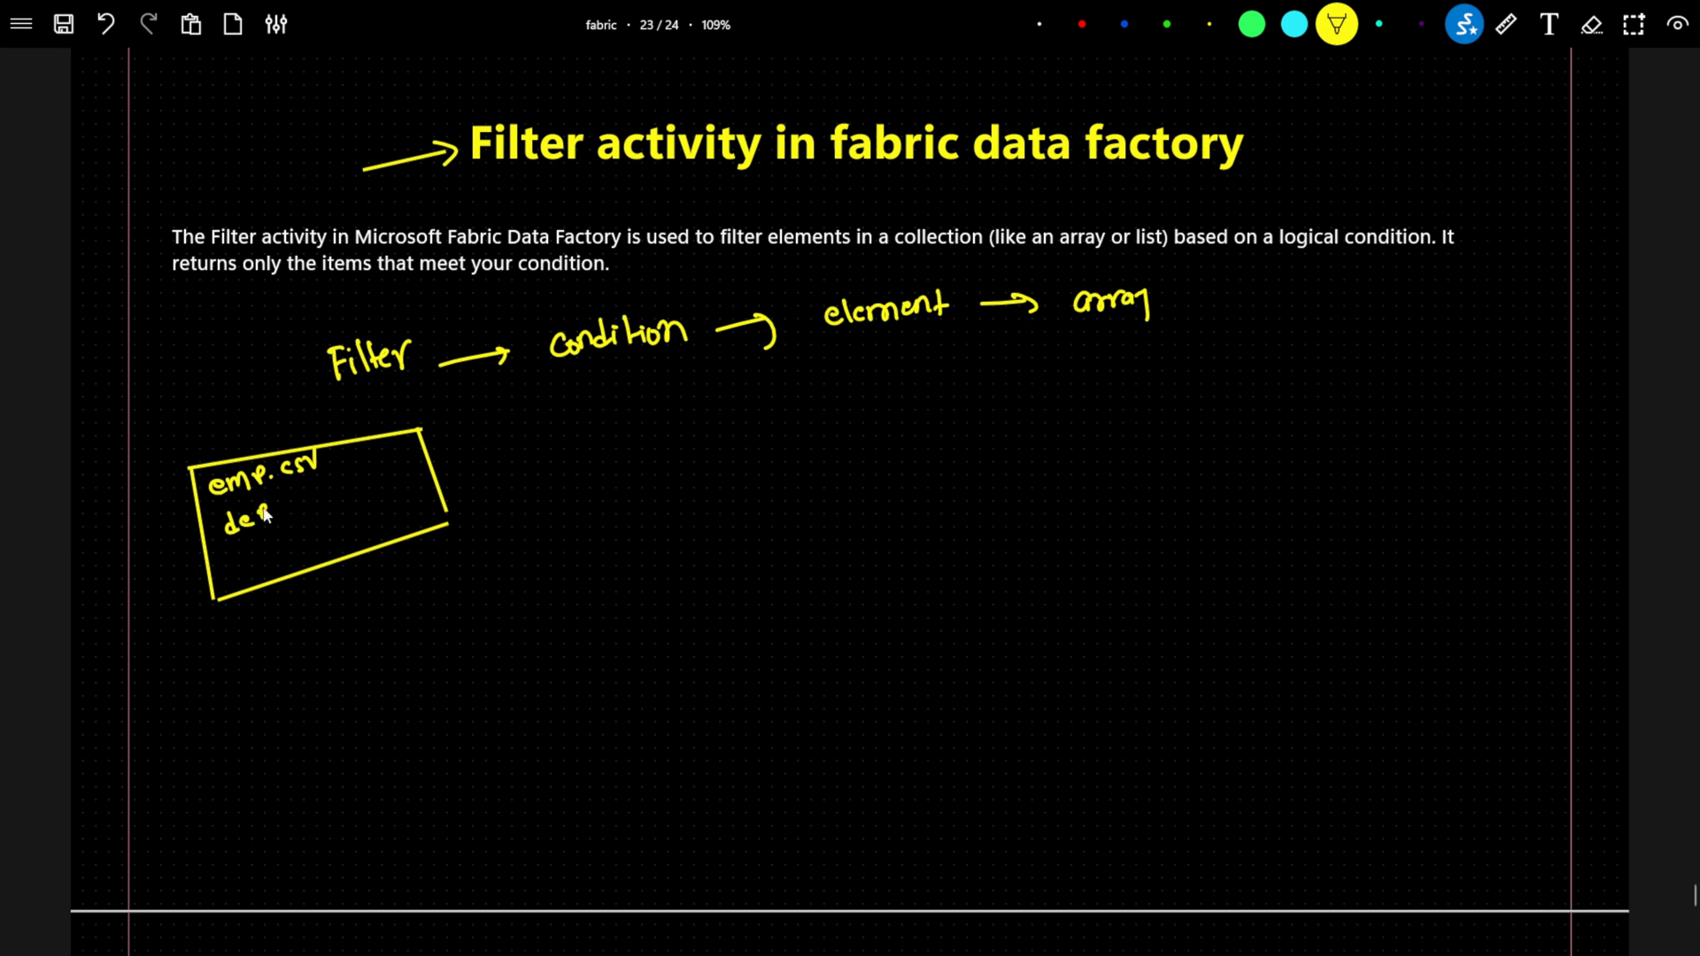
left_click_drag(264, 514, 335, 492)
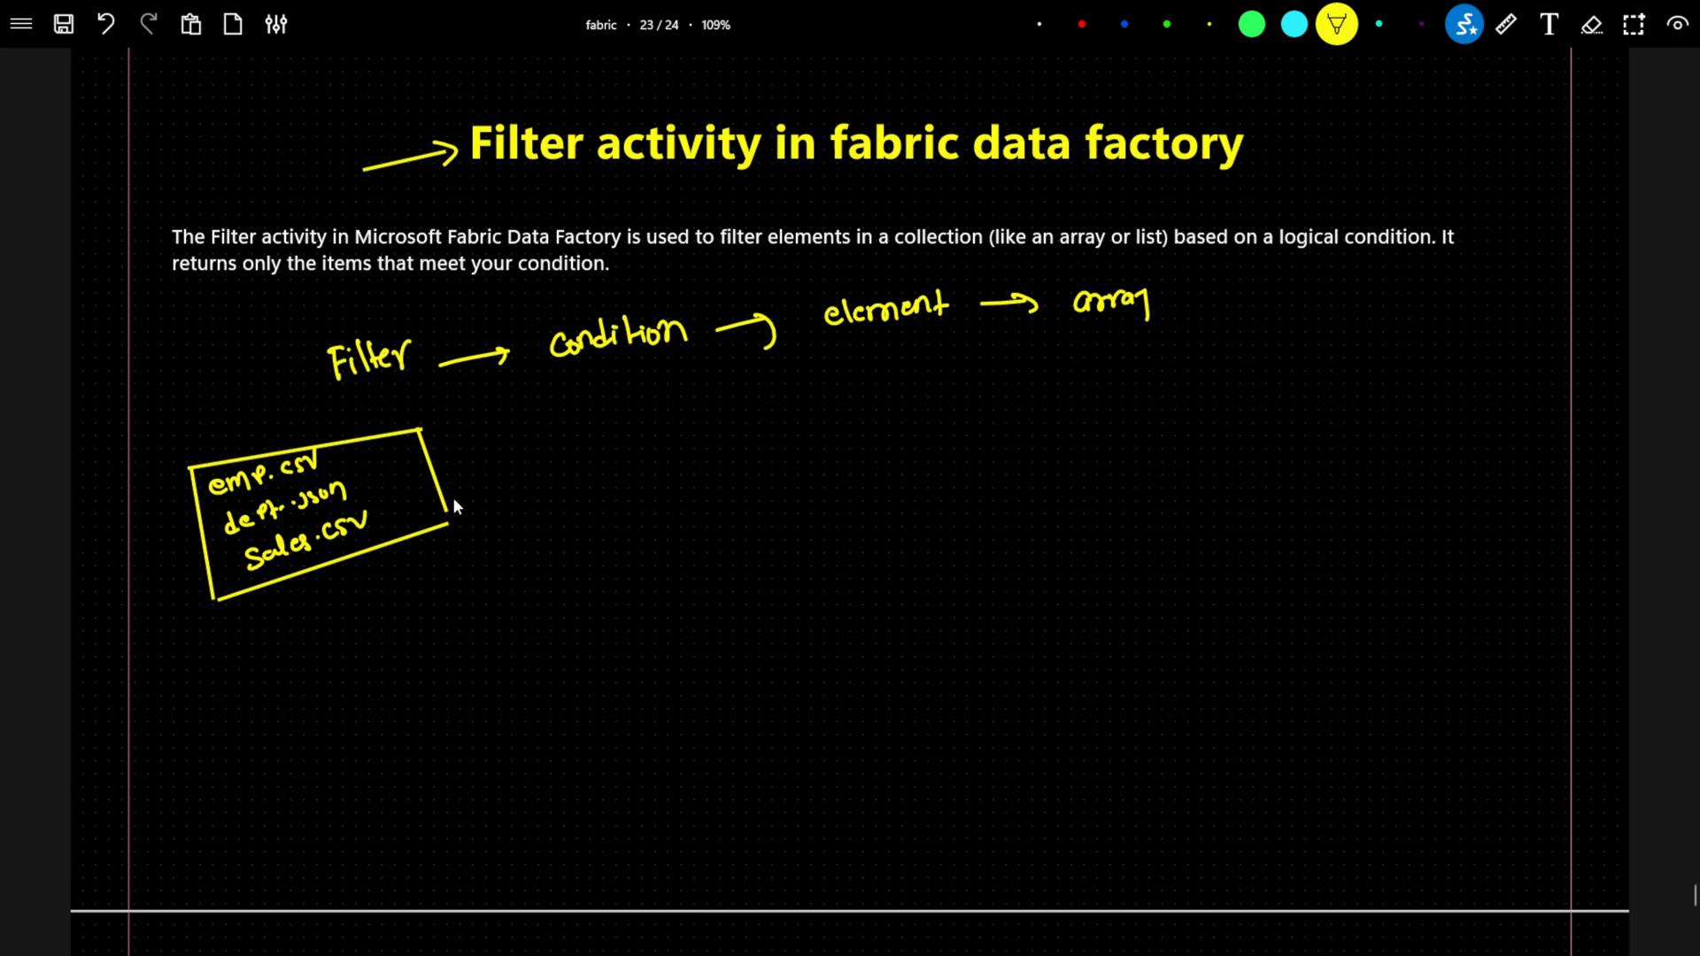
Draw an arrow labelled "csv" from the source box to a new box, and label that box "lakehouse".
left_click_drag(446, 493, 735, 460)
left_click_drag(613, 442, 616, 456)
mouse_move(629, 441)
left_mouse_down()
mouse_move(623, 457)
mouse_move(648, 429)
left_mouse_up()
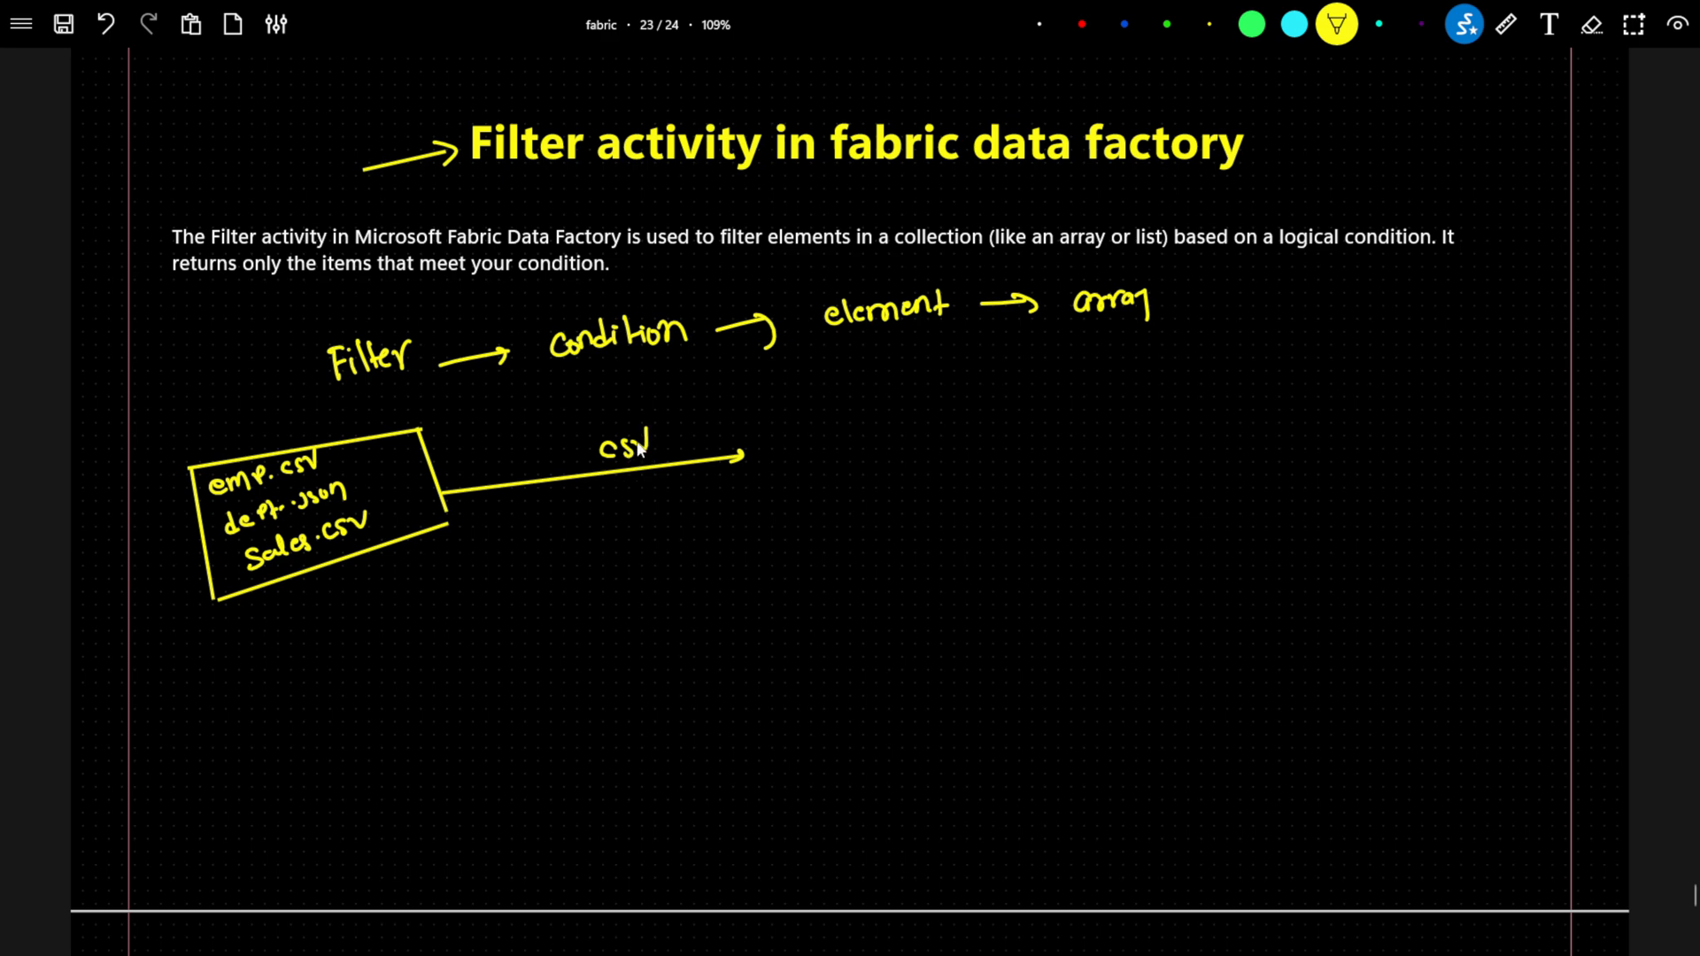
mouse_move(775, 409)
left_mouse_down()
mouse_move(864, 417)
mouse_move(800, 499)
mouse_move(773, 409)
left_mouse_up()
left_click_drag(860, 529, 858, 545)
mouse_move(874, 516)
left_mouse_down()
mouse_move(872, 548)
mouse_move(890, 546)
left_mouse_up()
mouse_move(894, 517)
left_mouse_down()
mouse_move(904, 542)
mouse_move(937, 526)
left_mouse_up()
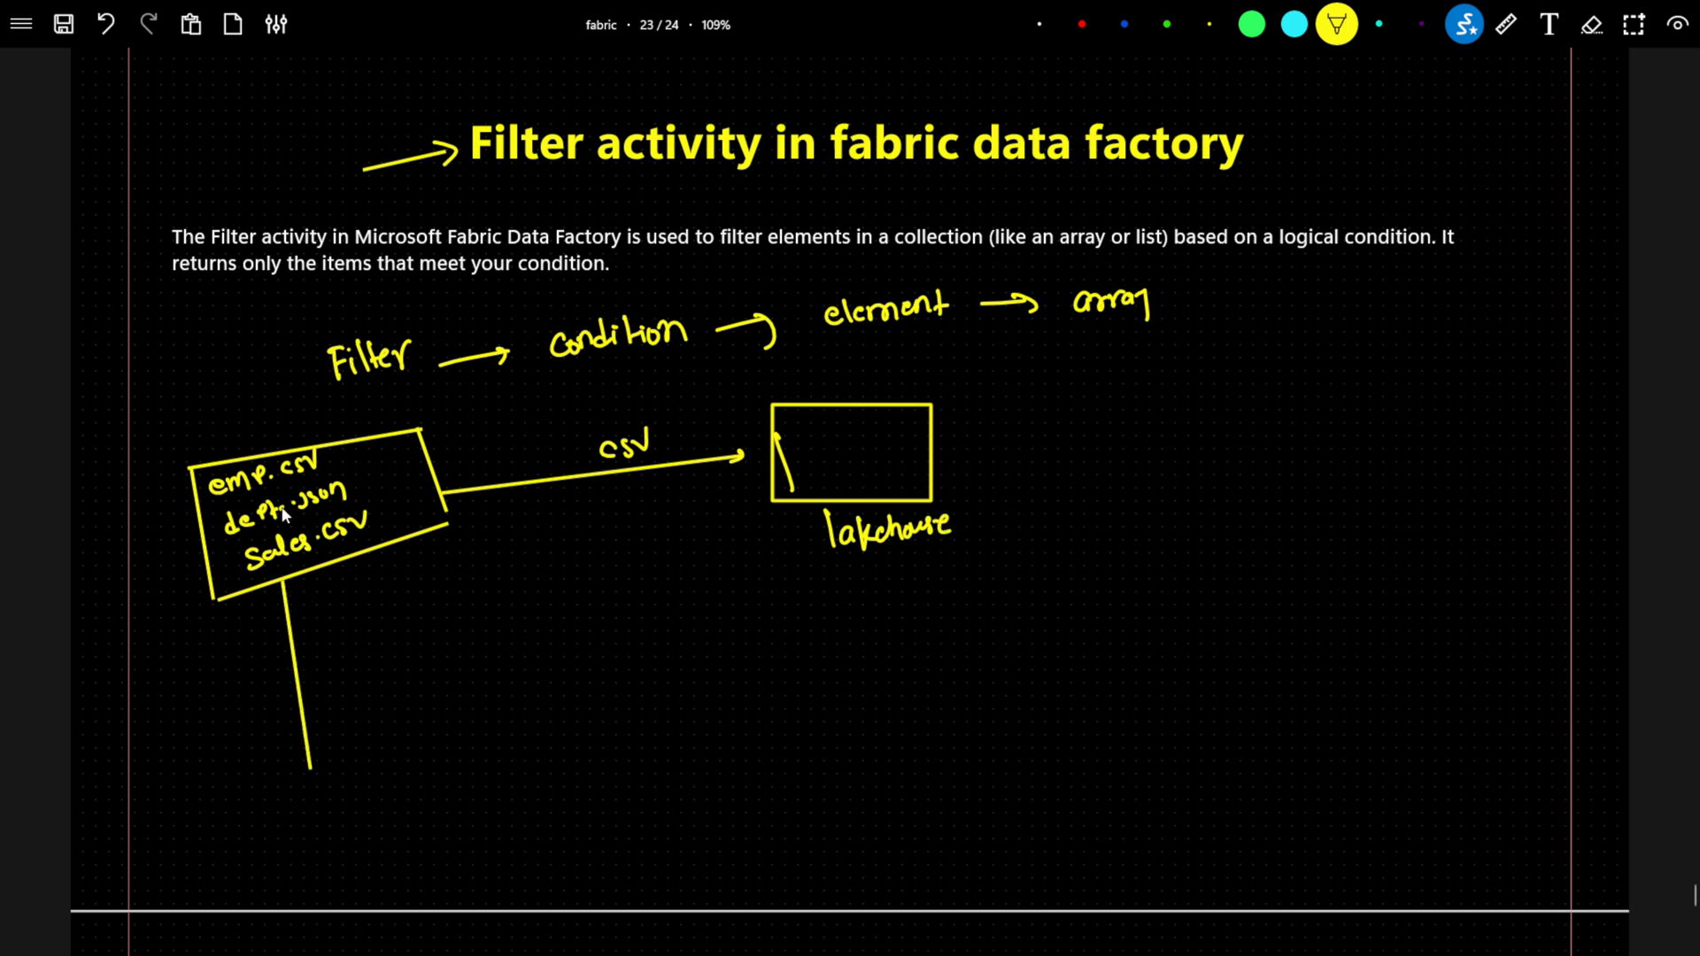
Draw a box labelled "Getmetadata" below the source box, with an arrow pointing up to the source box.
left_click_drag(280, 606, 280, 580)
mouse_move(352, 817)
left_mouse_down()
mouse_move(340, 753)
mouse_move(468, 728)
left_mouse_up()
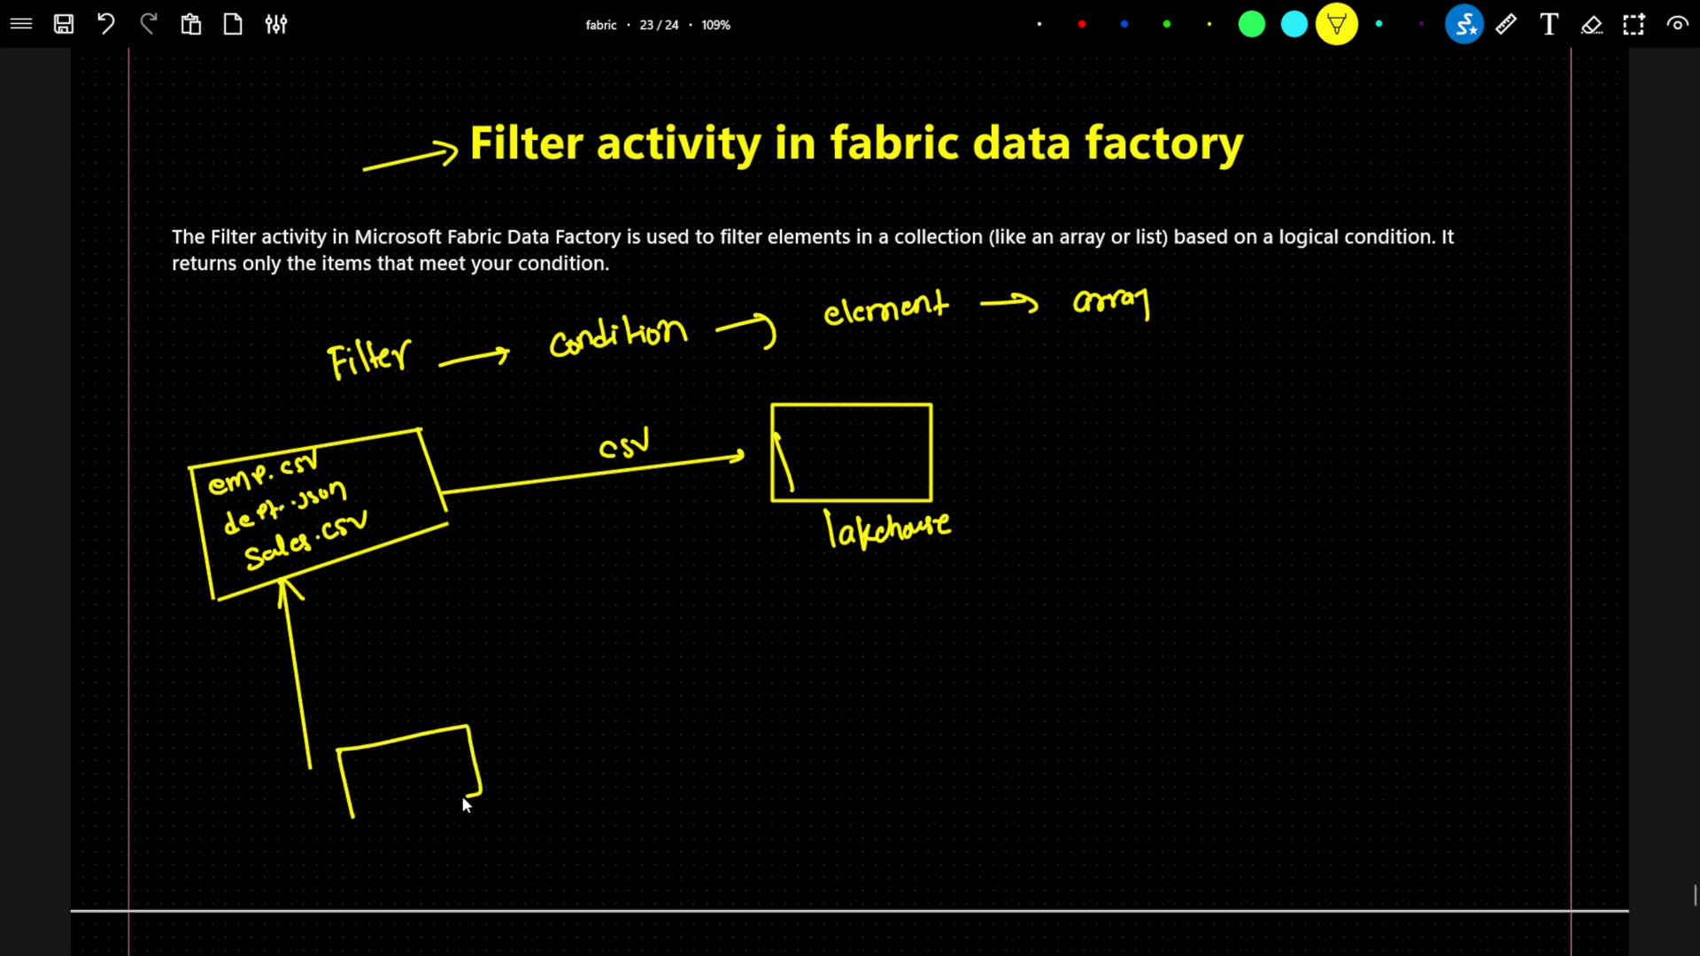
left_click_drag(359, 822, 395, 821)
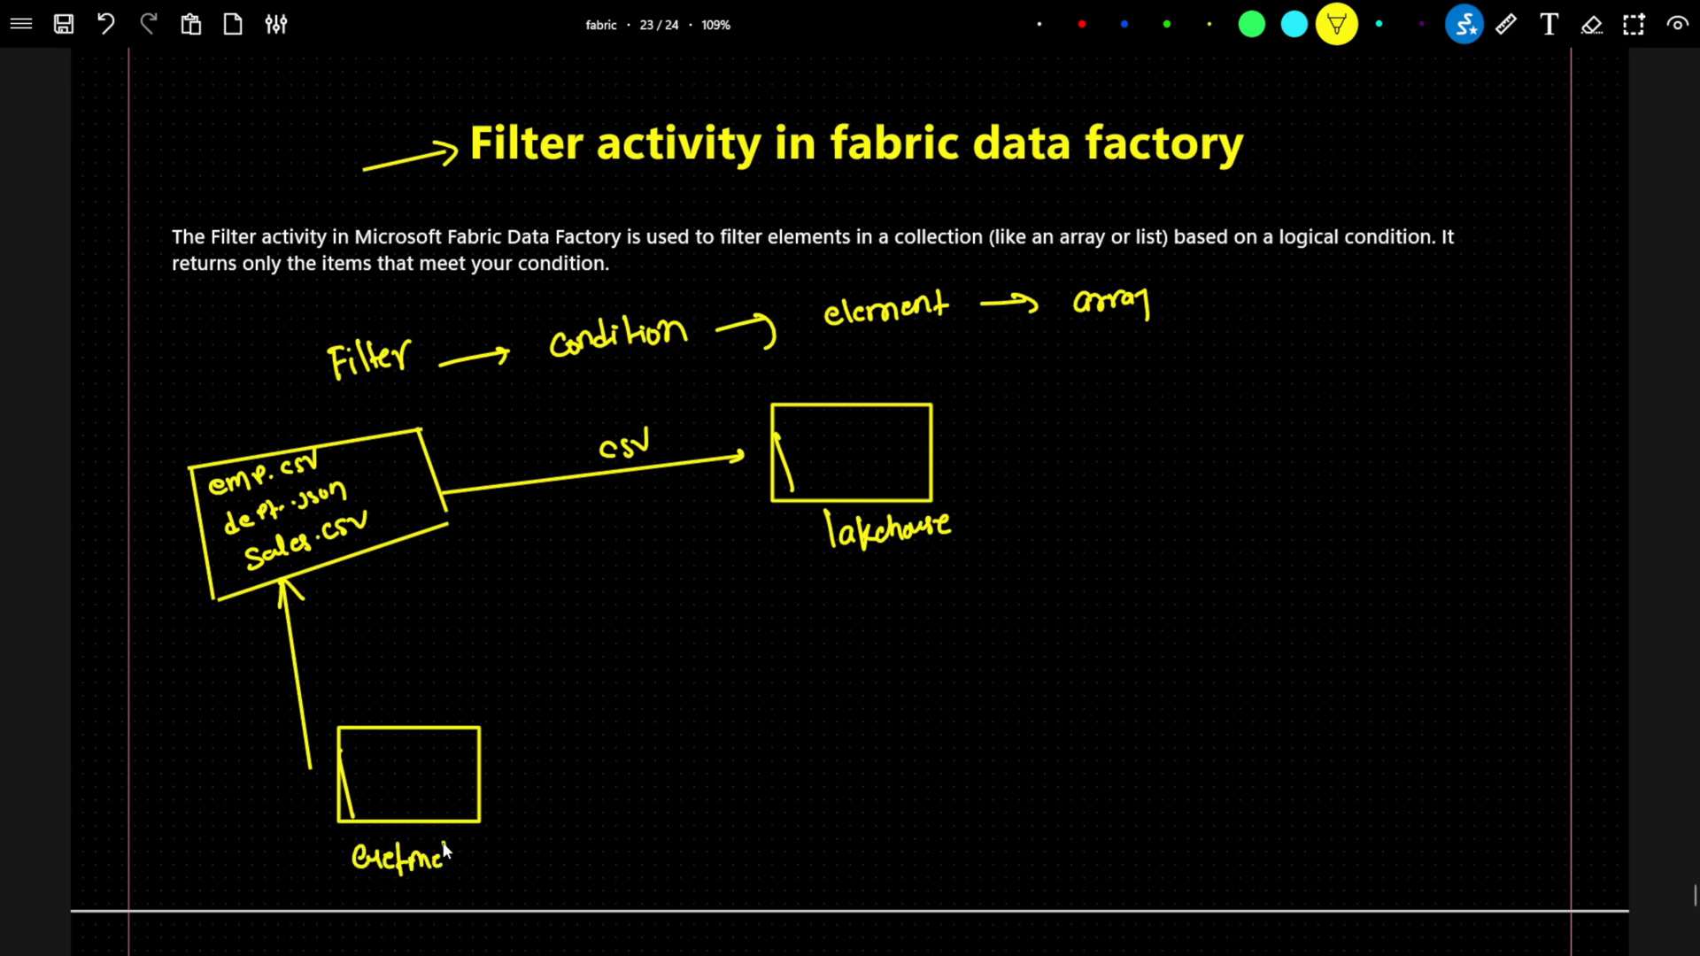
left_click_drag(468, 857, 521, 842)
left_click(213, 600)
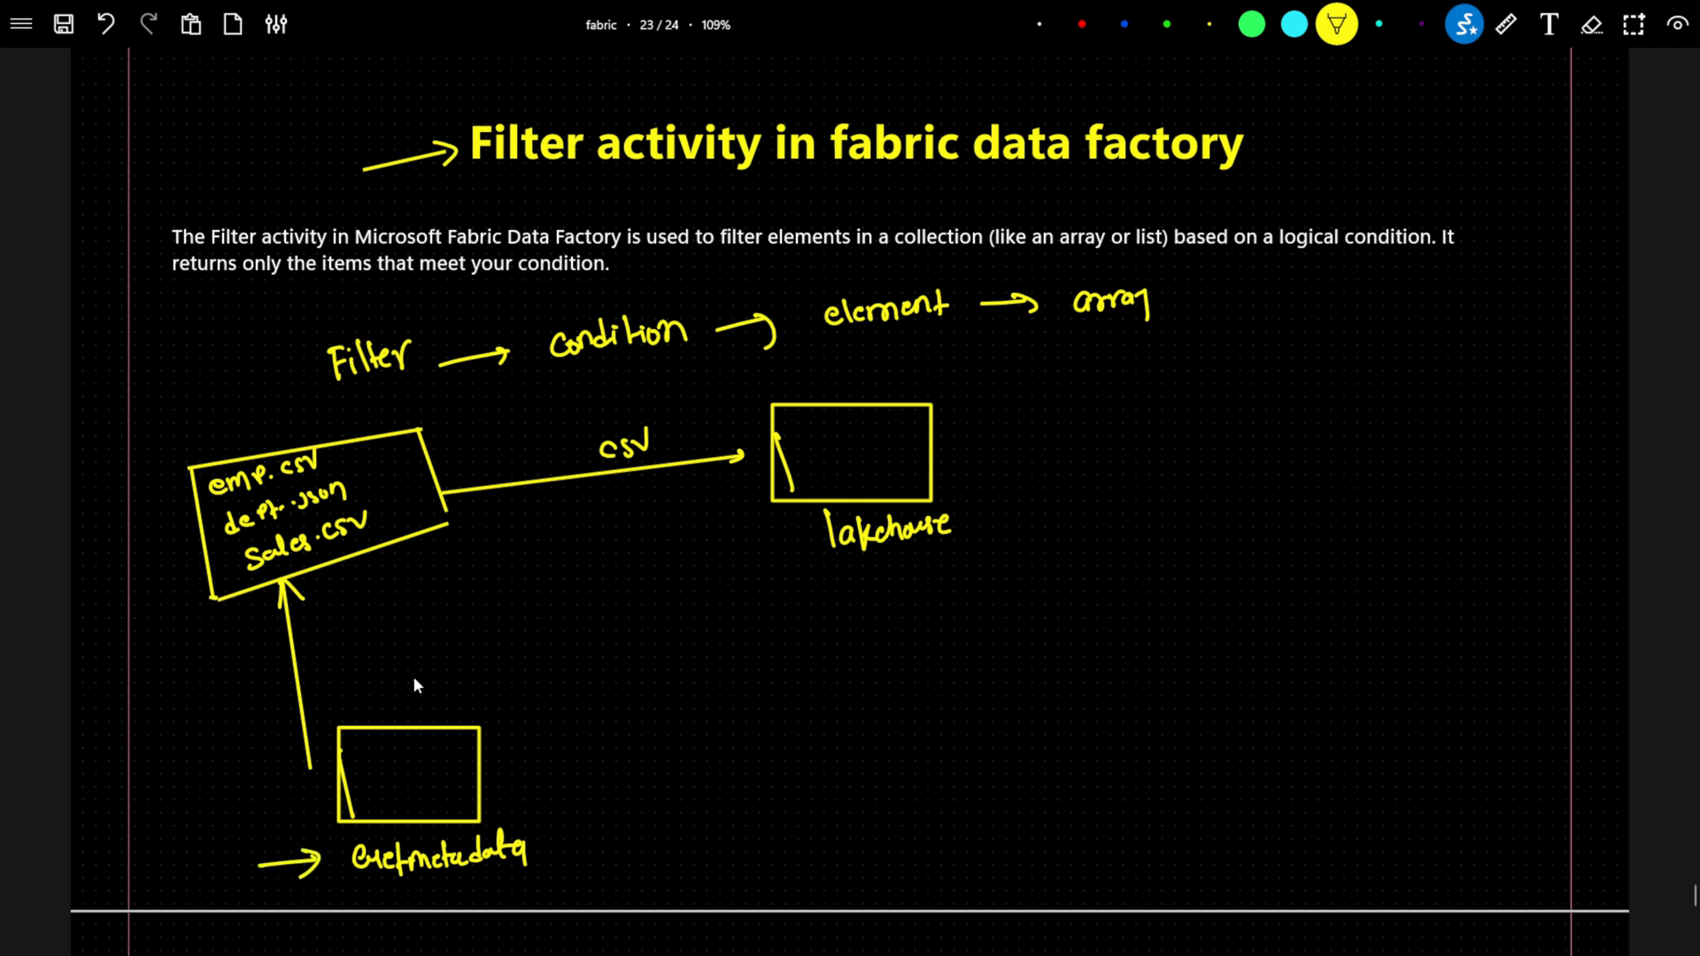
Draw an arrow out of the Getmetadata box and list emp.csv, dept.json and sales.csv as its output.
left_click_drag(482, 760, 593, 762)
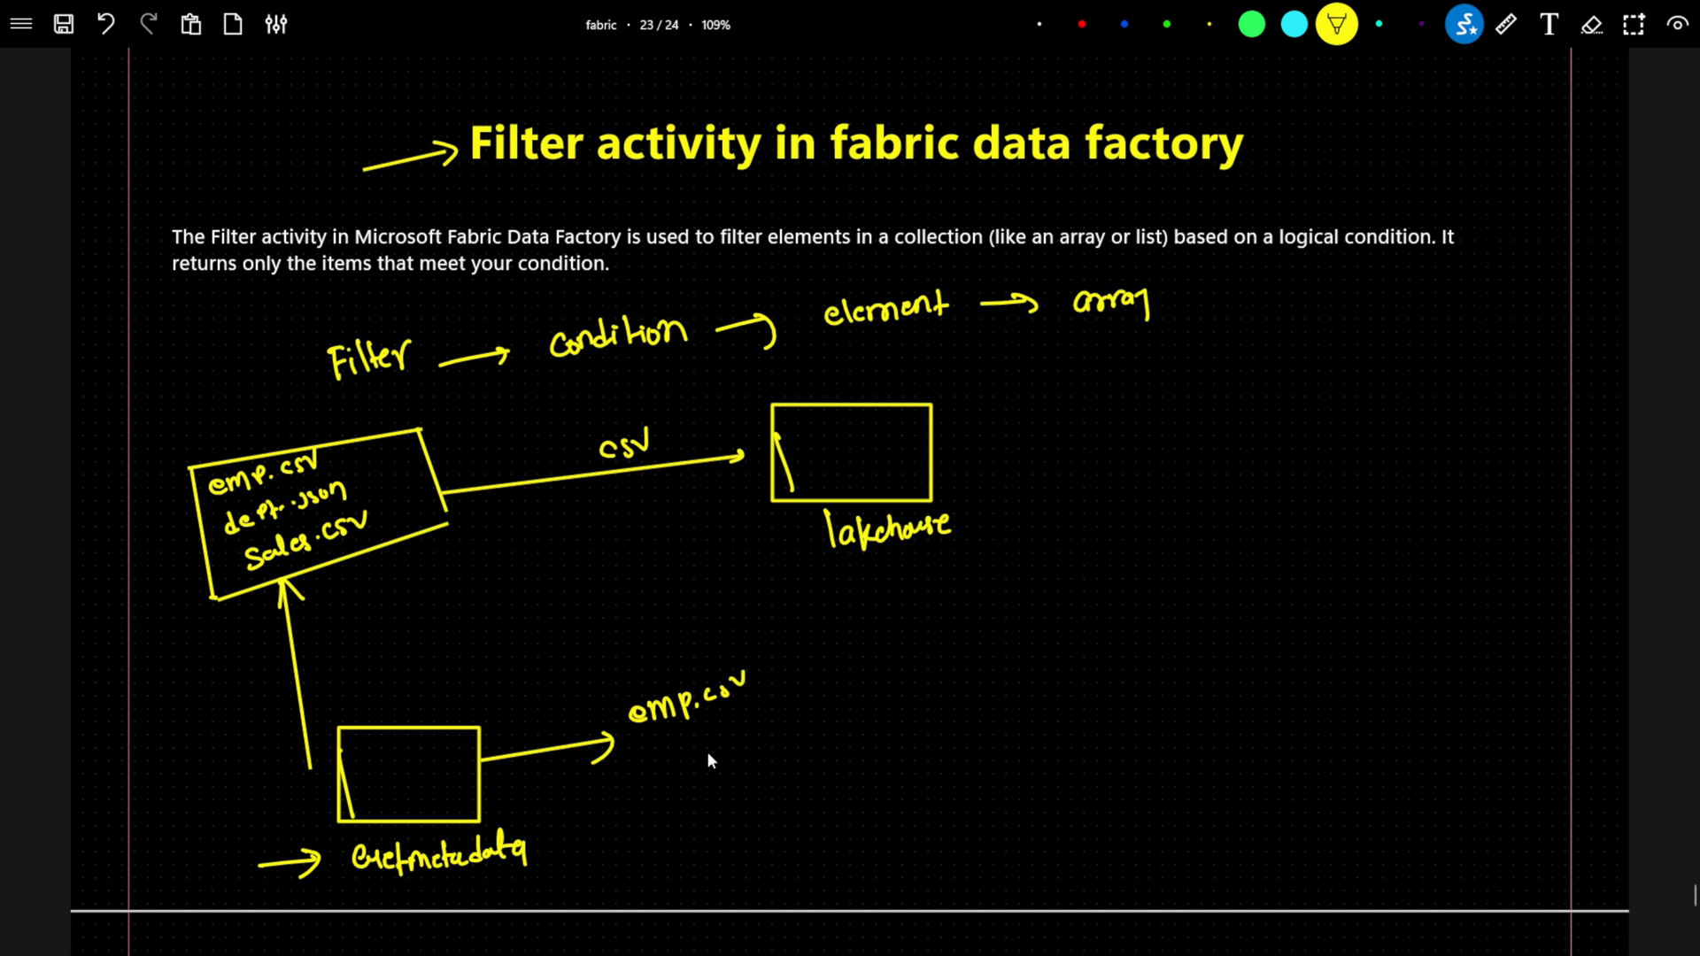
mouse_move(662, 760)
left_mouse_down()
mouse_move(664, 776)
mouse_move(682, 761)
left_mouse_up()
left_click_drag(679, 799, 670, 816)
left_click_drag(702, 799, 712, 808)
left_click(720, 791)
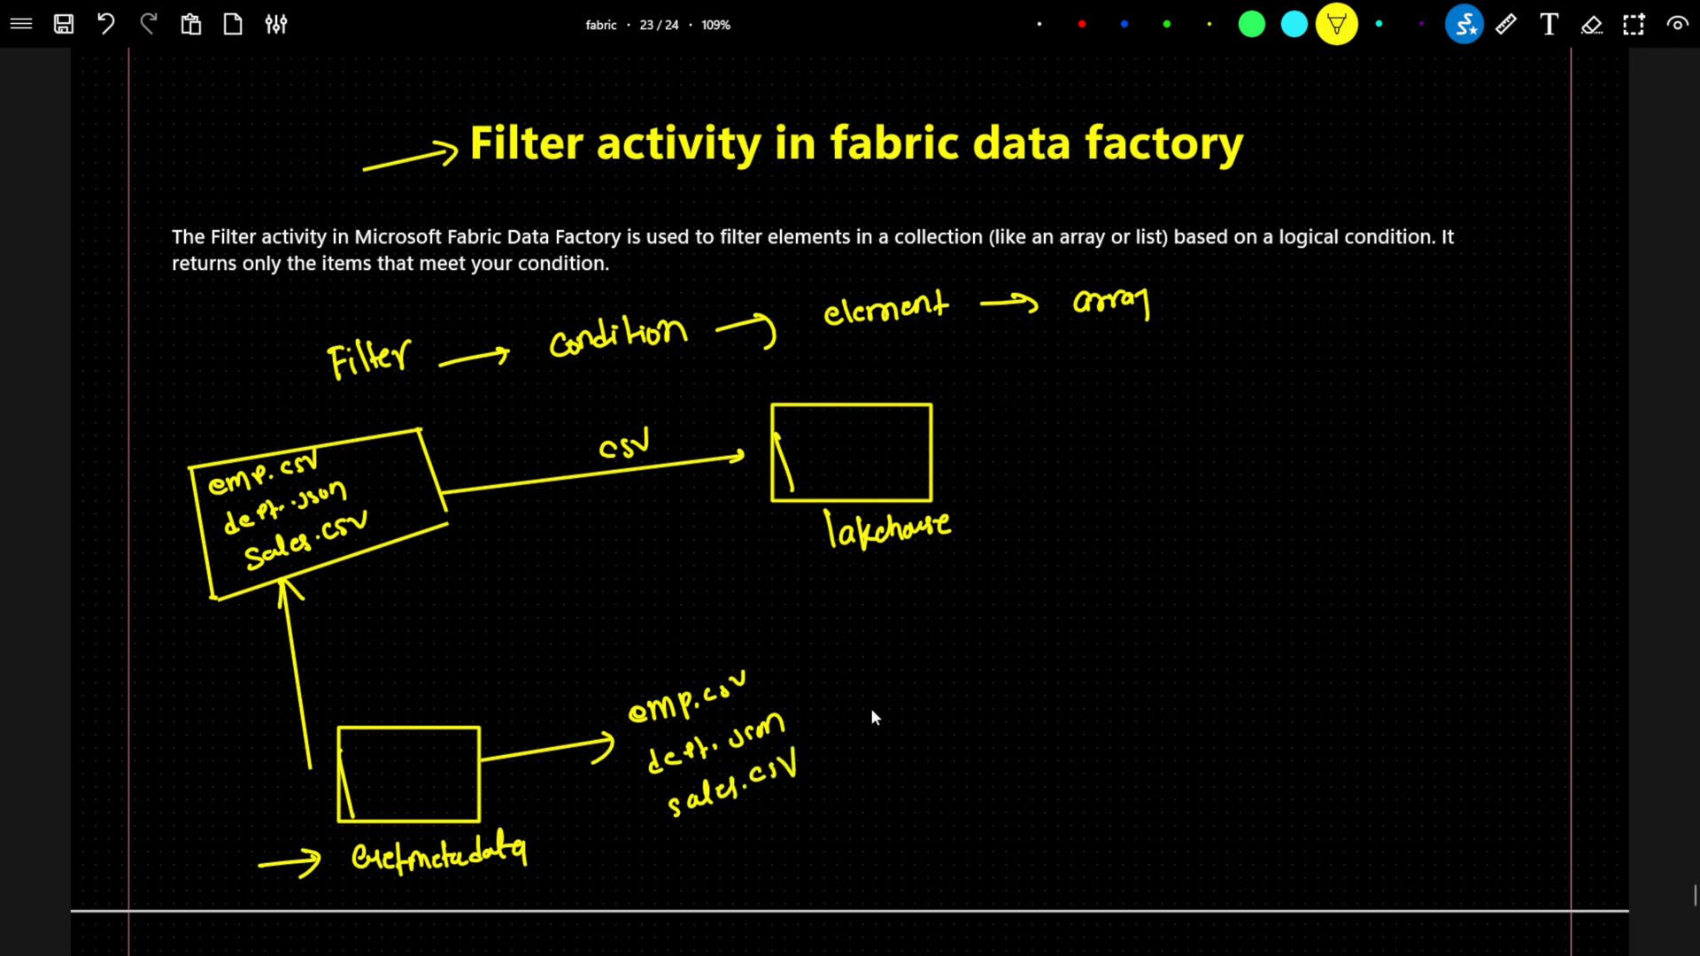
left_click_drag(817, 714, 1057, 635)
left_click_drag(890, 650, 895, 673)
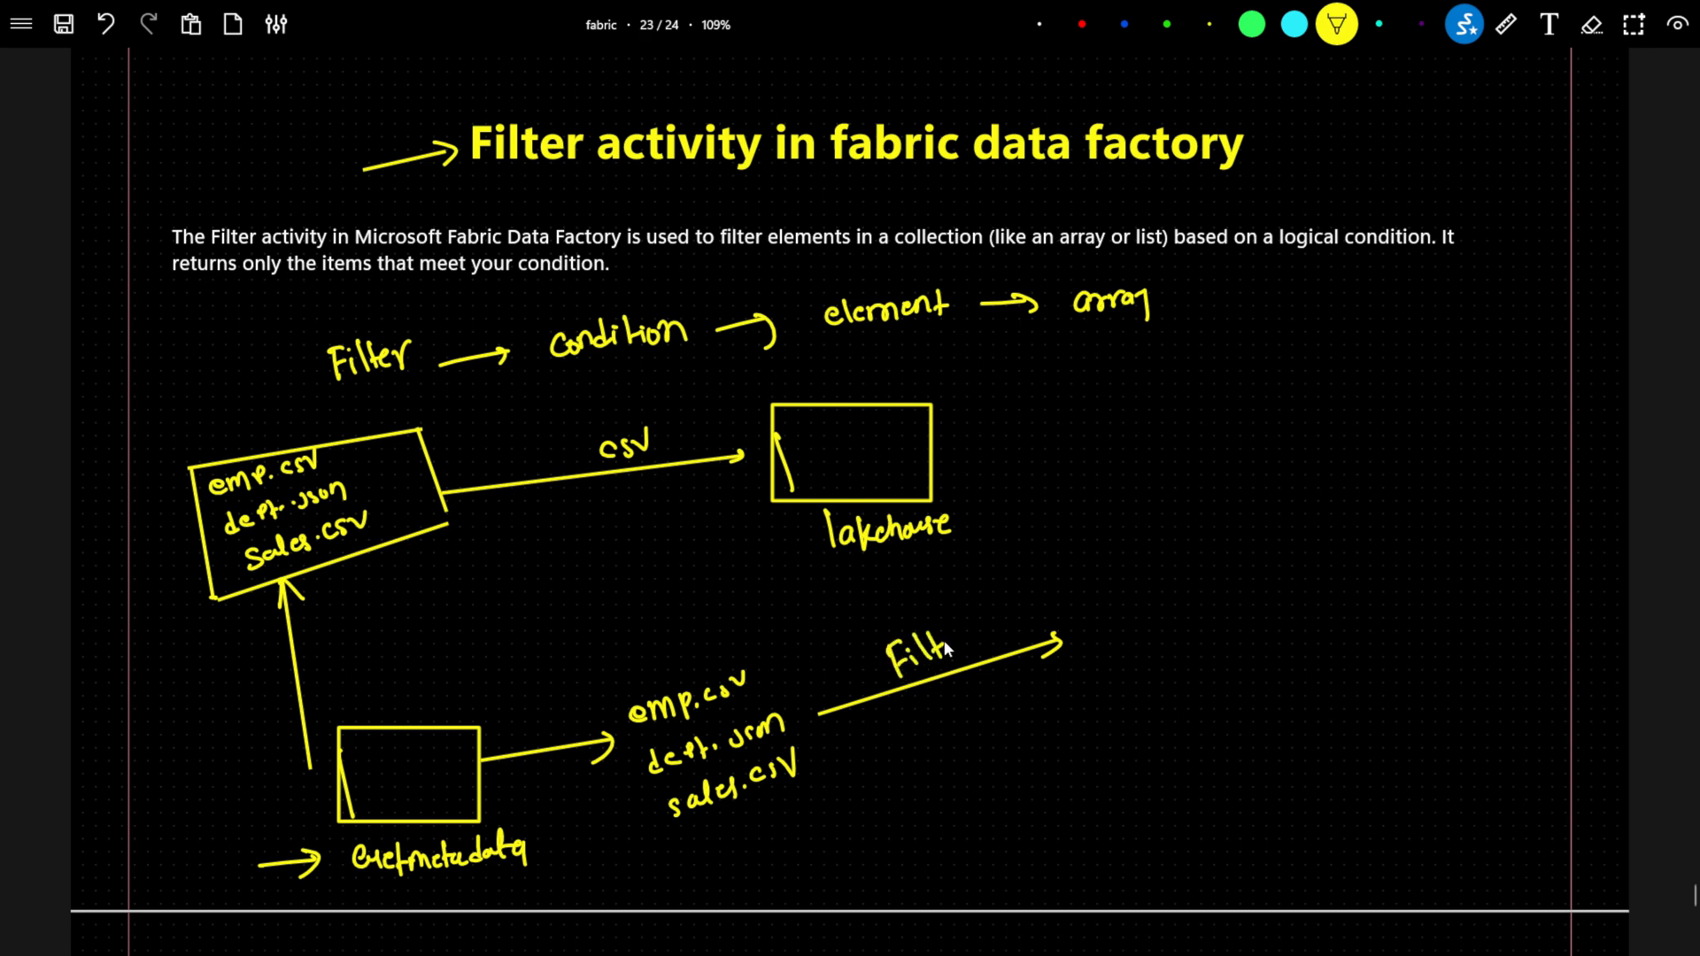
mouse_move(1001, 636)
left_mouse_down()
mouse_move(1042, 611)
mouse_move(1146, 611)
mouse_move(1162, 591)
left_mouse_up()
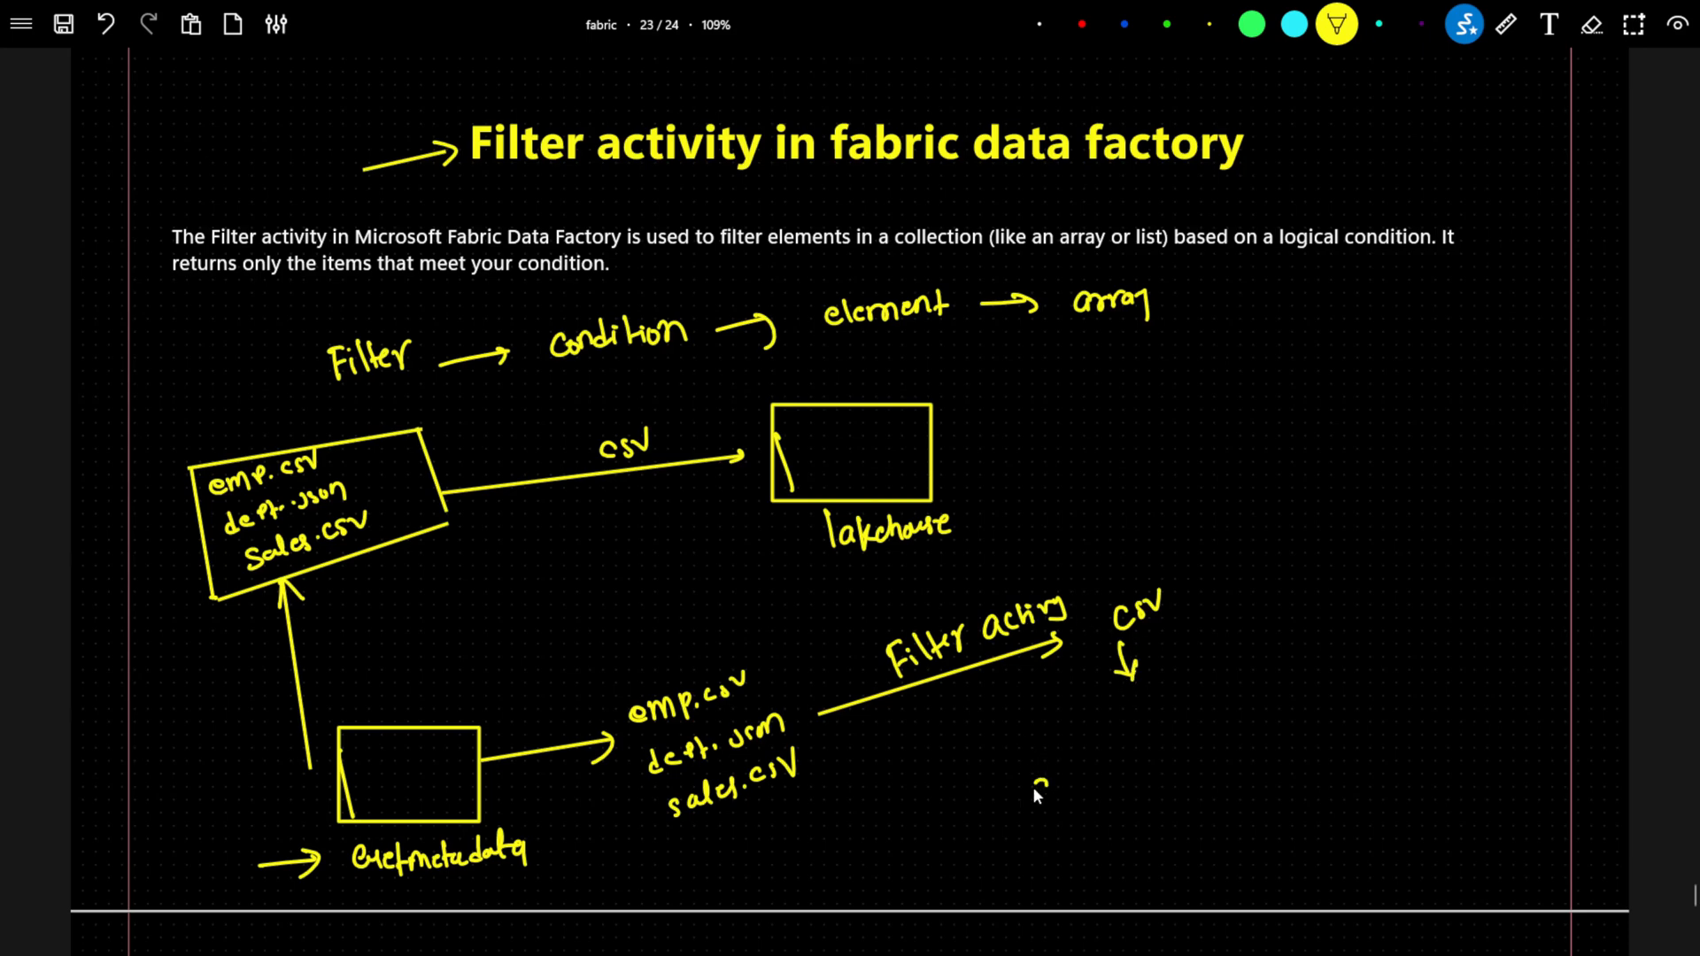
left_click_drag(1088, 780, 1159, 757)
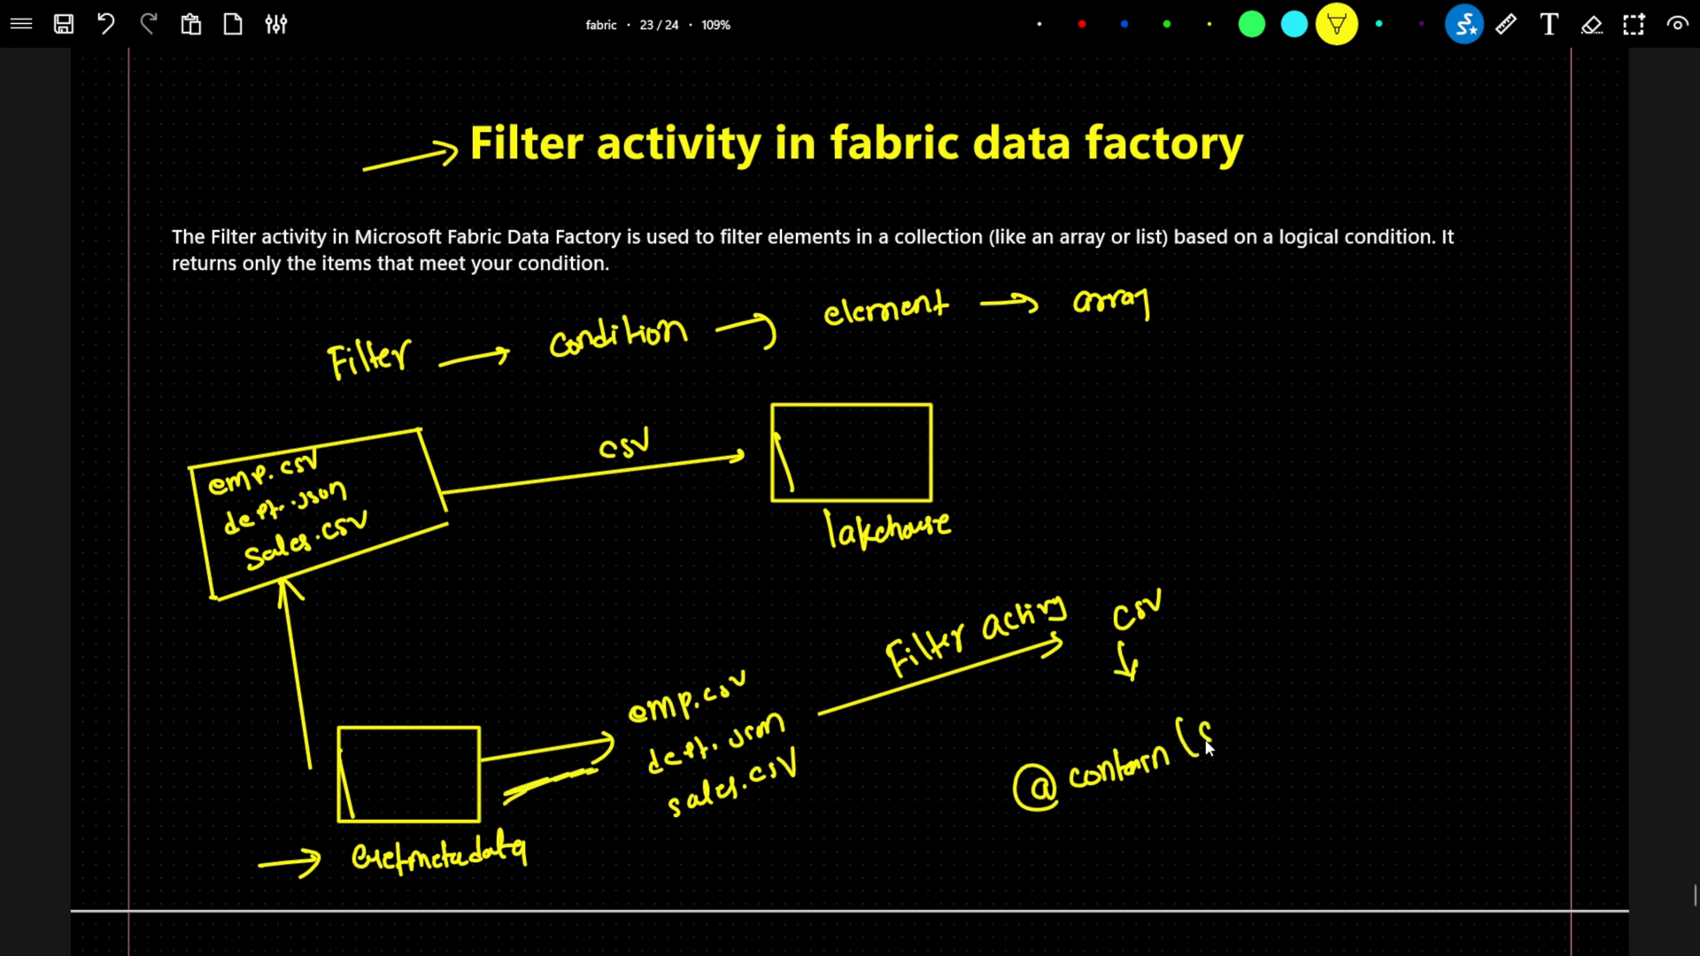
left_click_drag(1216, 733, 1224, 727)
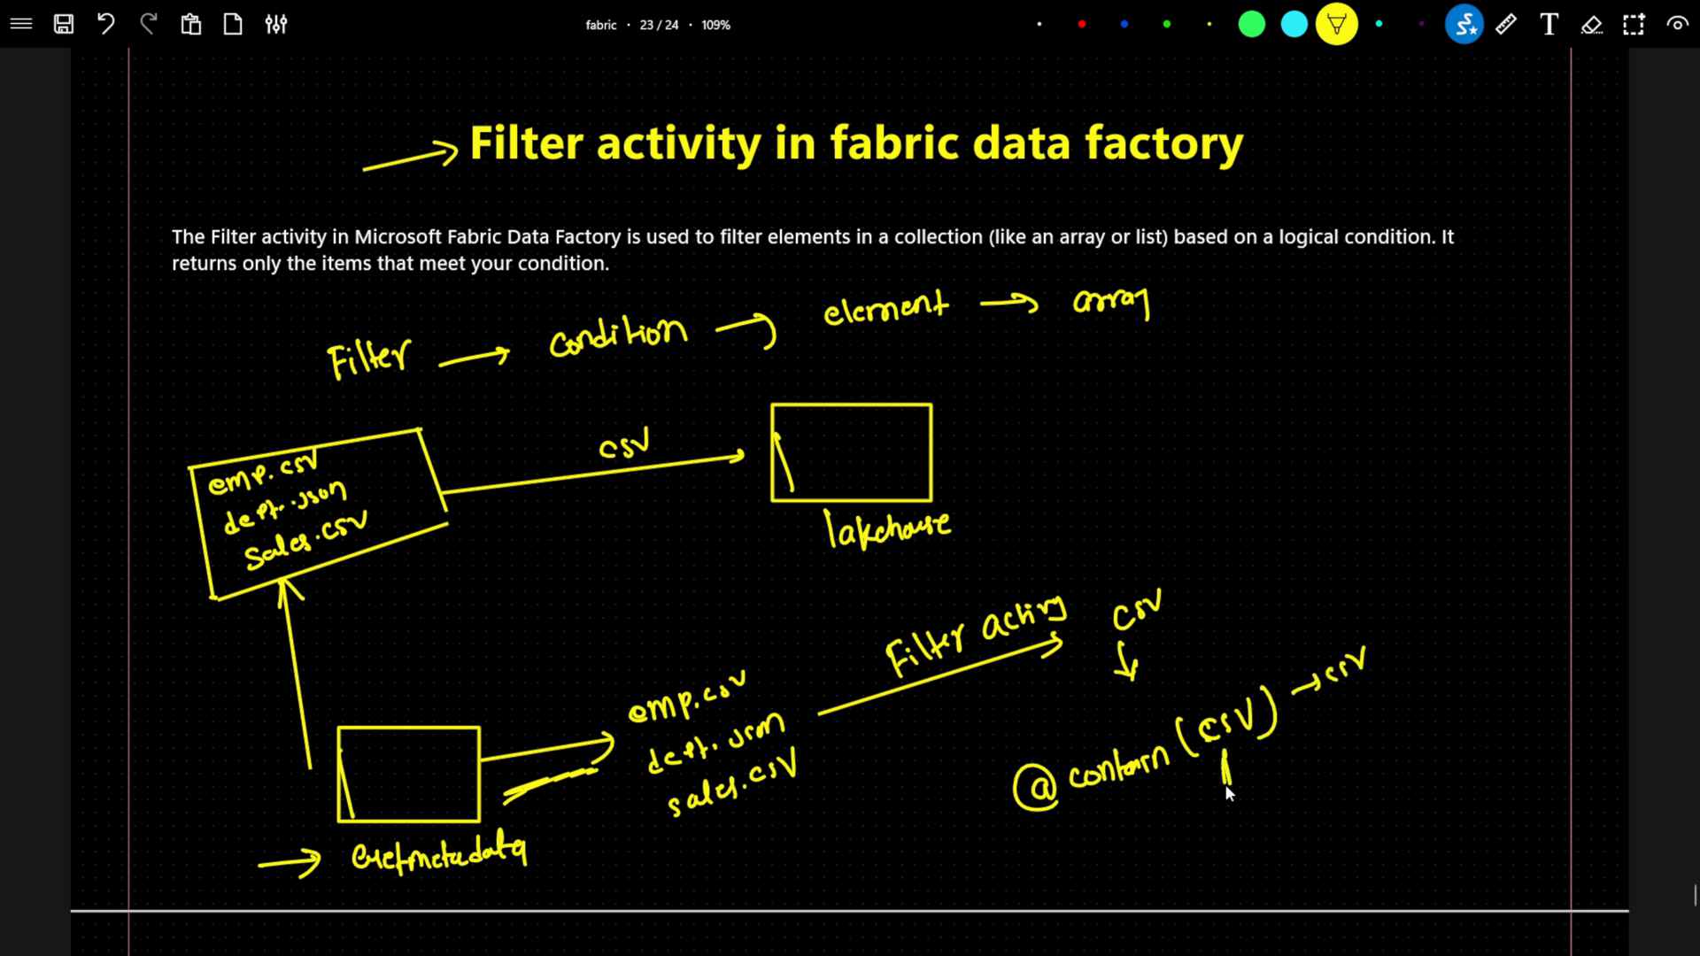
Mark up the filter condition with arrows and underlines, and write the example array [1,2,3,4,5,6] with an "even" condition.
mouse_move(1225, 784)
left_mouse_down()
mouse_move(1228, 753)
mouse_move(1216, 767)
left_mouse_up()
mouse_move(1262, 560)
left_mouse_down()
mouse_move(1191, 595)
mouse_move(1244, 560)
mouse_move(1241, 577)
left_mouse_up()
left_click_drag(1029, 584, 1027, 529)
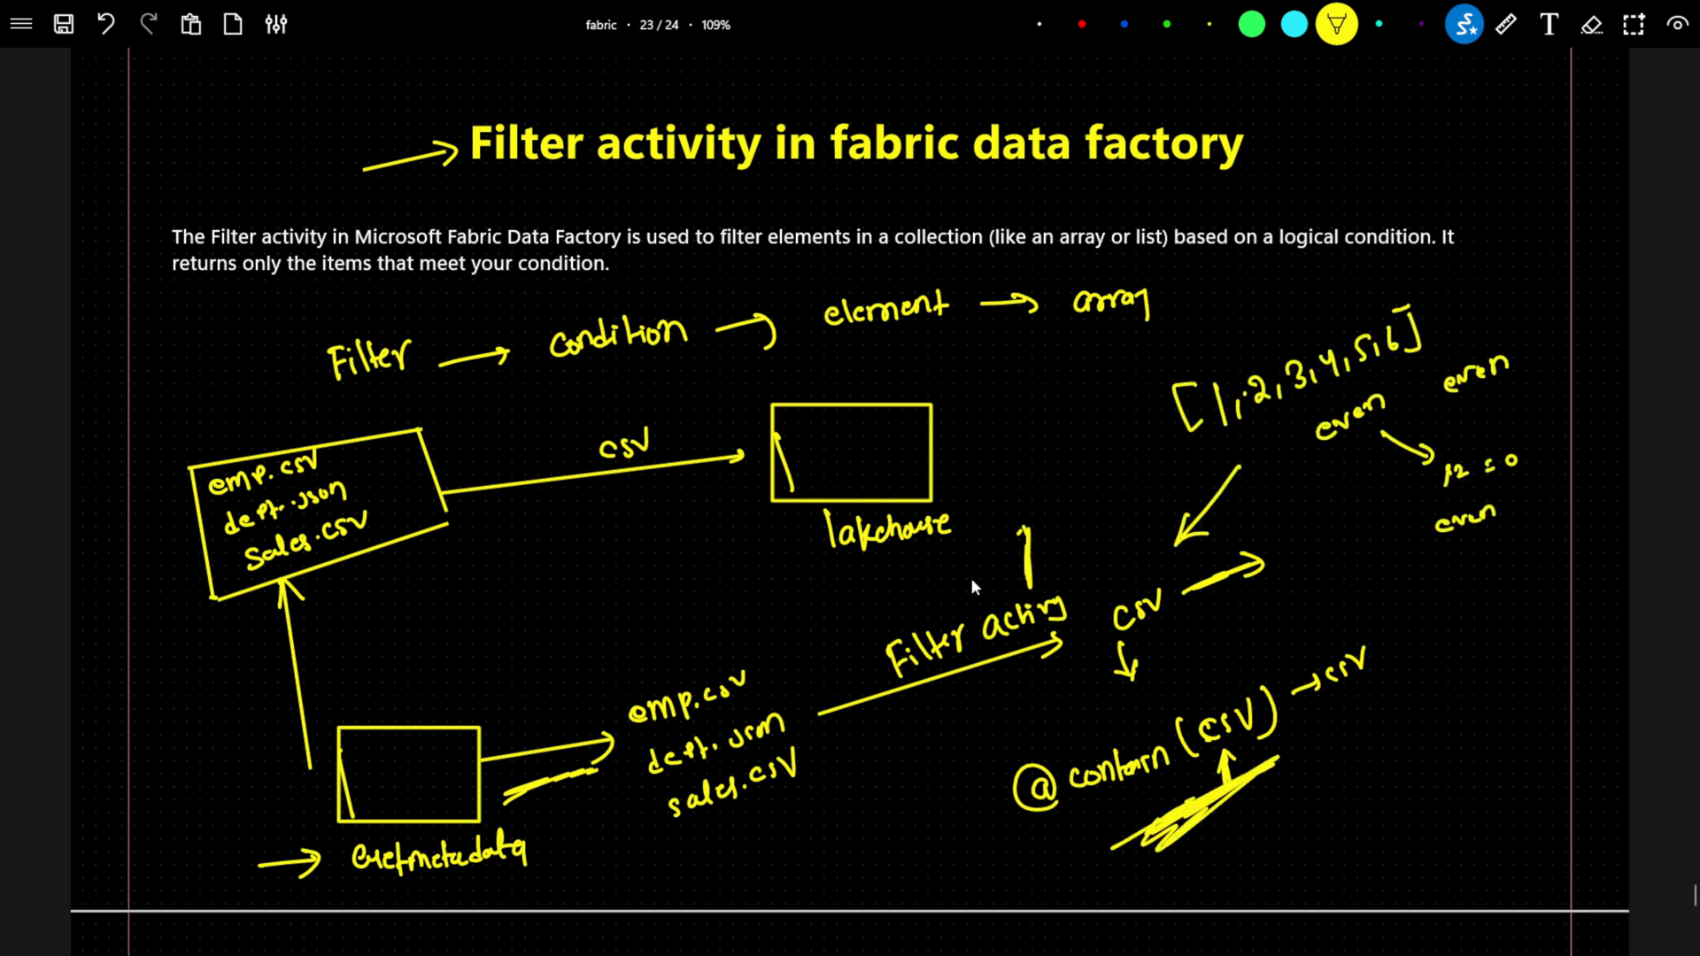
scroll(972, 582, "down", 5)
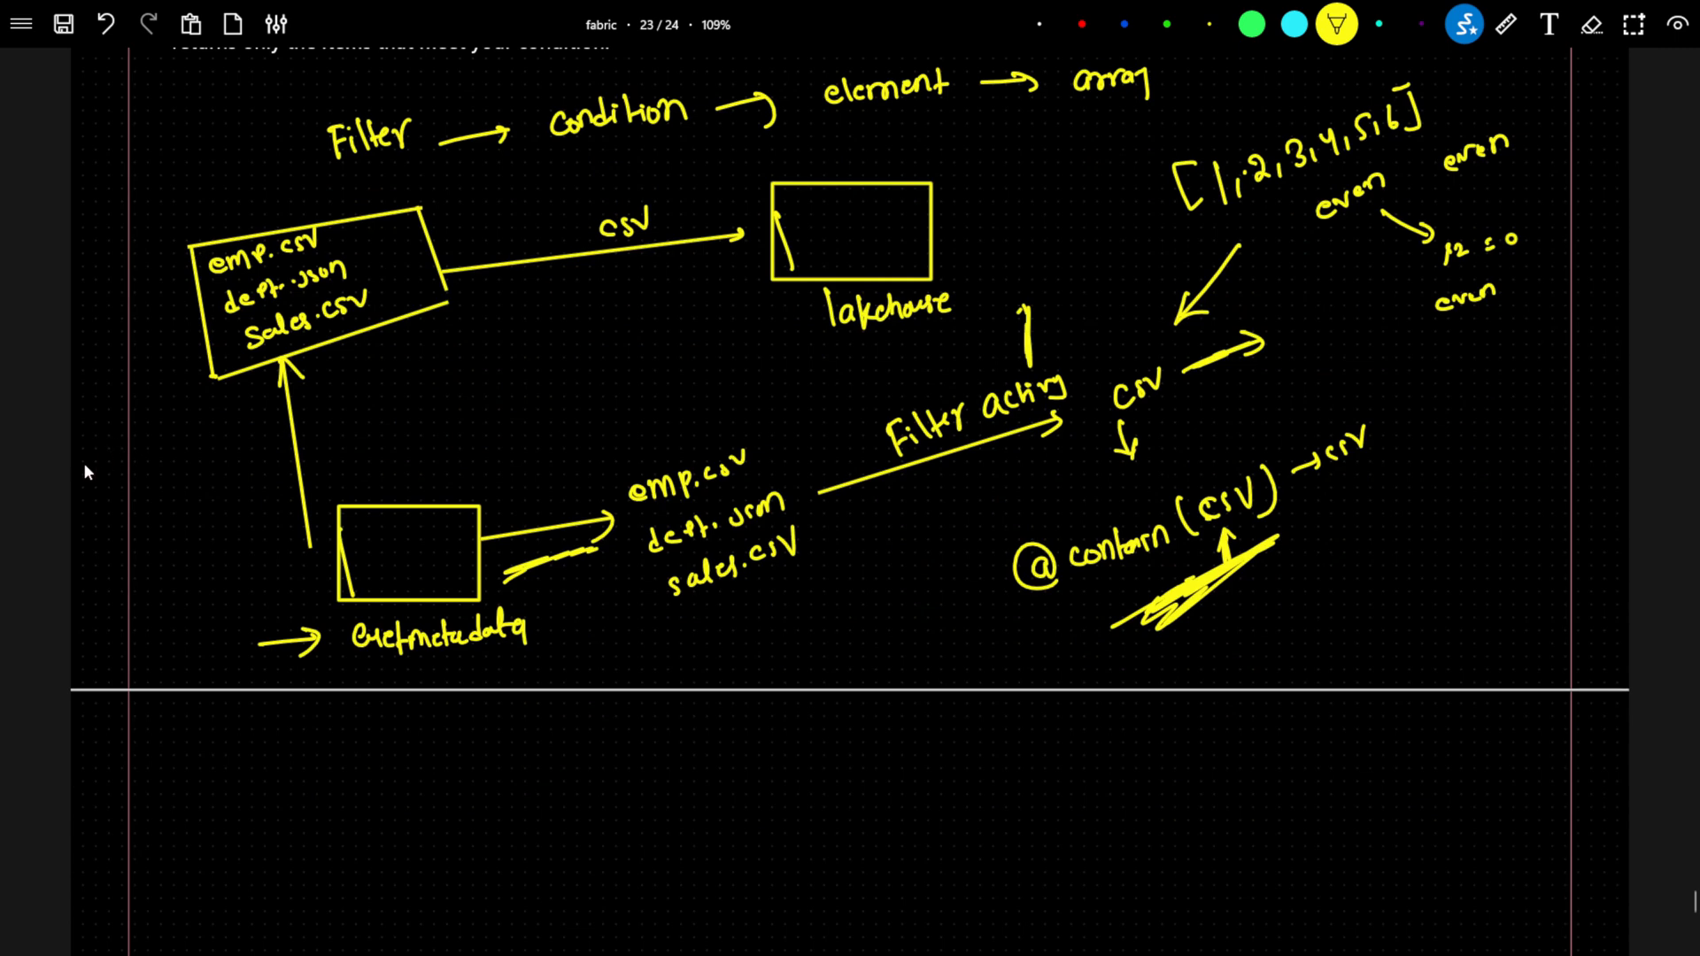
left_click_drag(88, 462, 165, 435)
Switch to the Azure portal in the browser and open the source container of the storage account pocstorage7494.
key("alt+Tab")
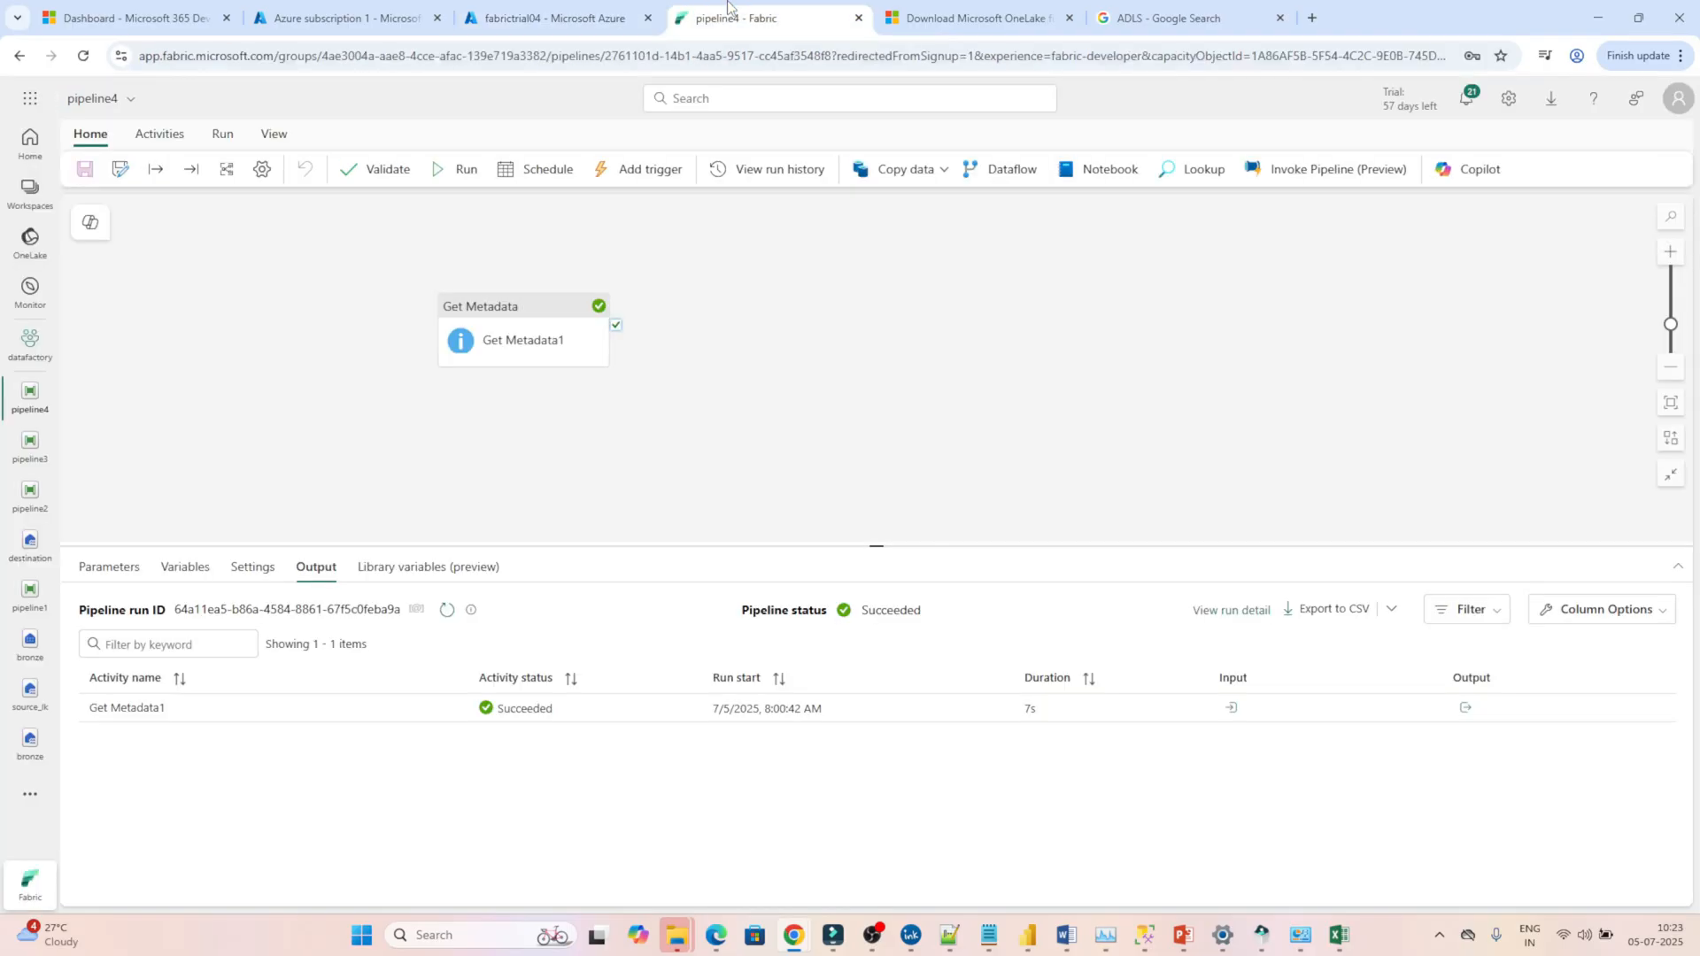
left_click(351, 15)
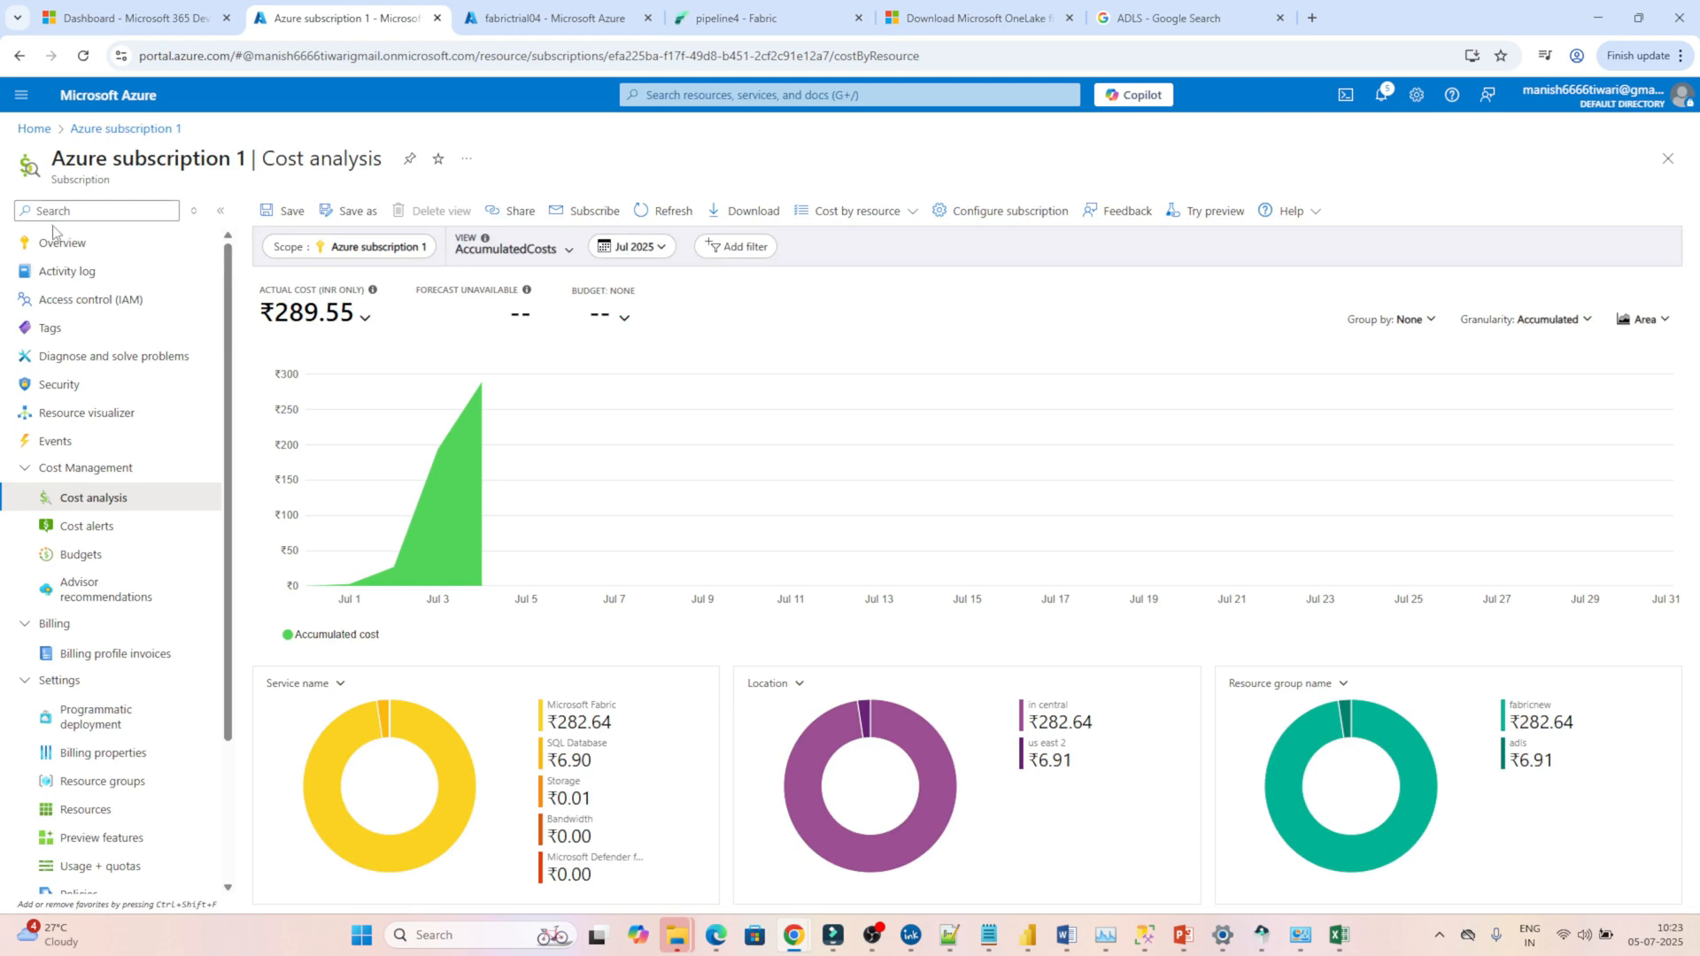
left_click(34, 130)
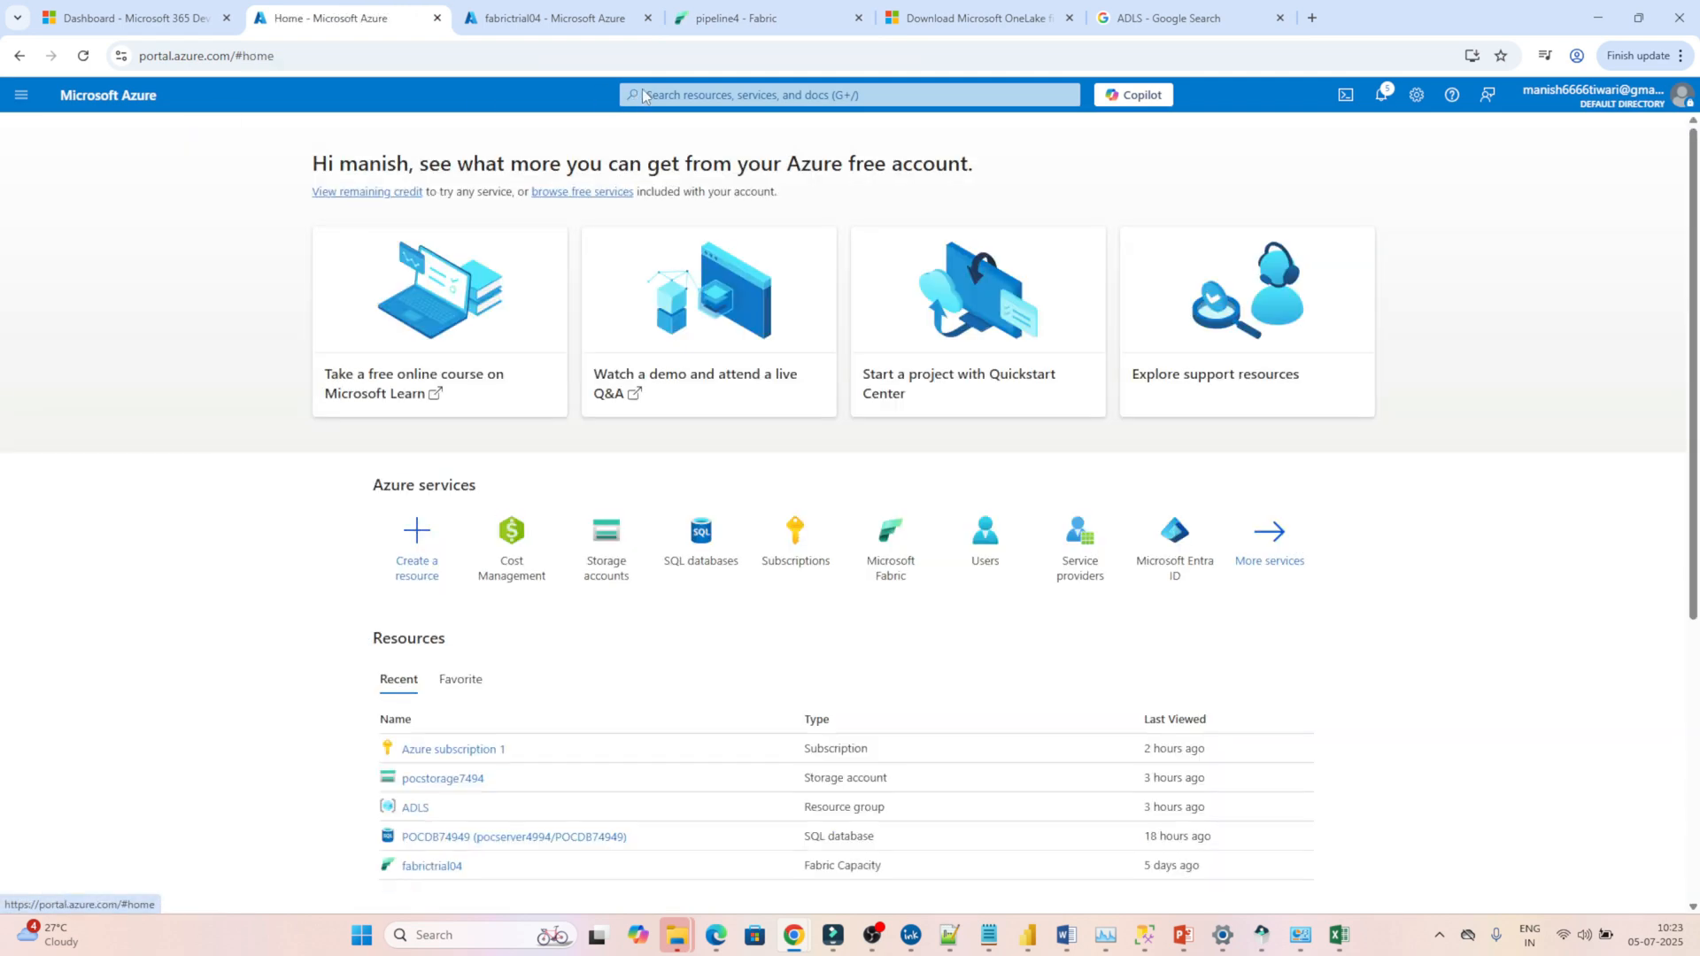
left_click(660, 94)
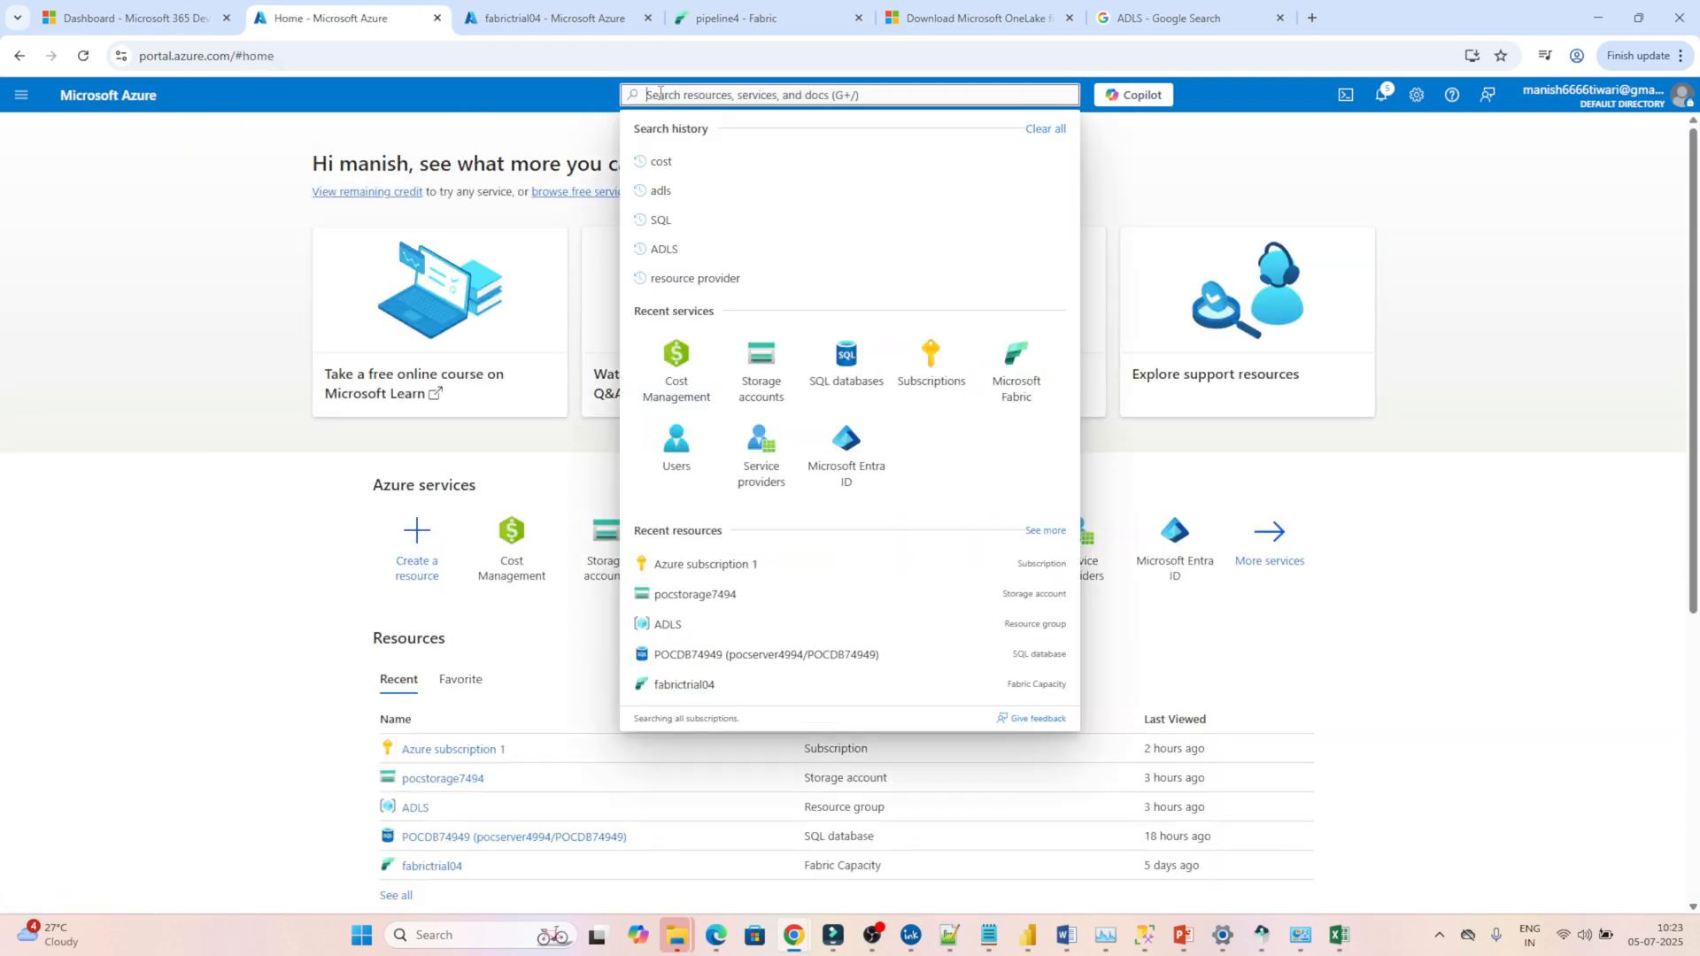
left_click(661, 191)
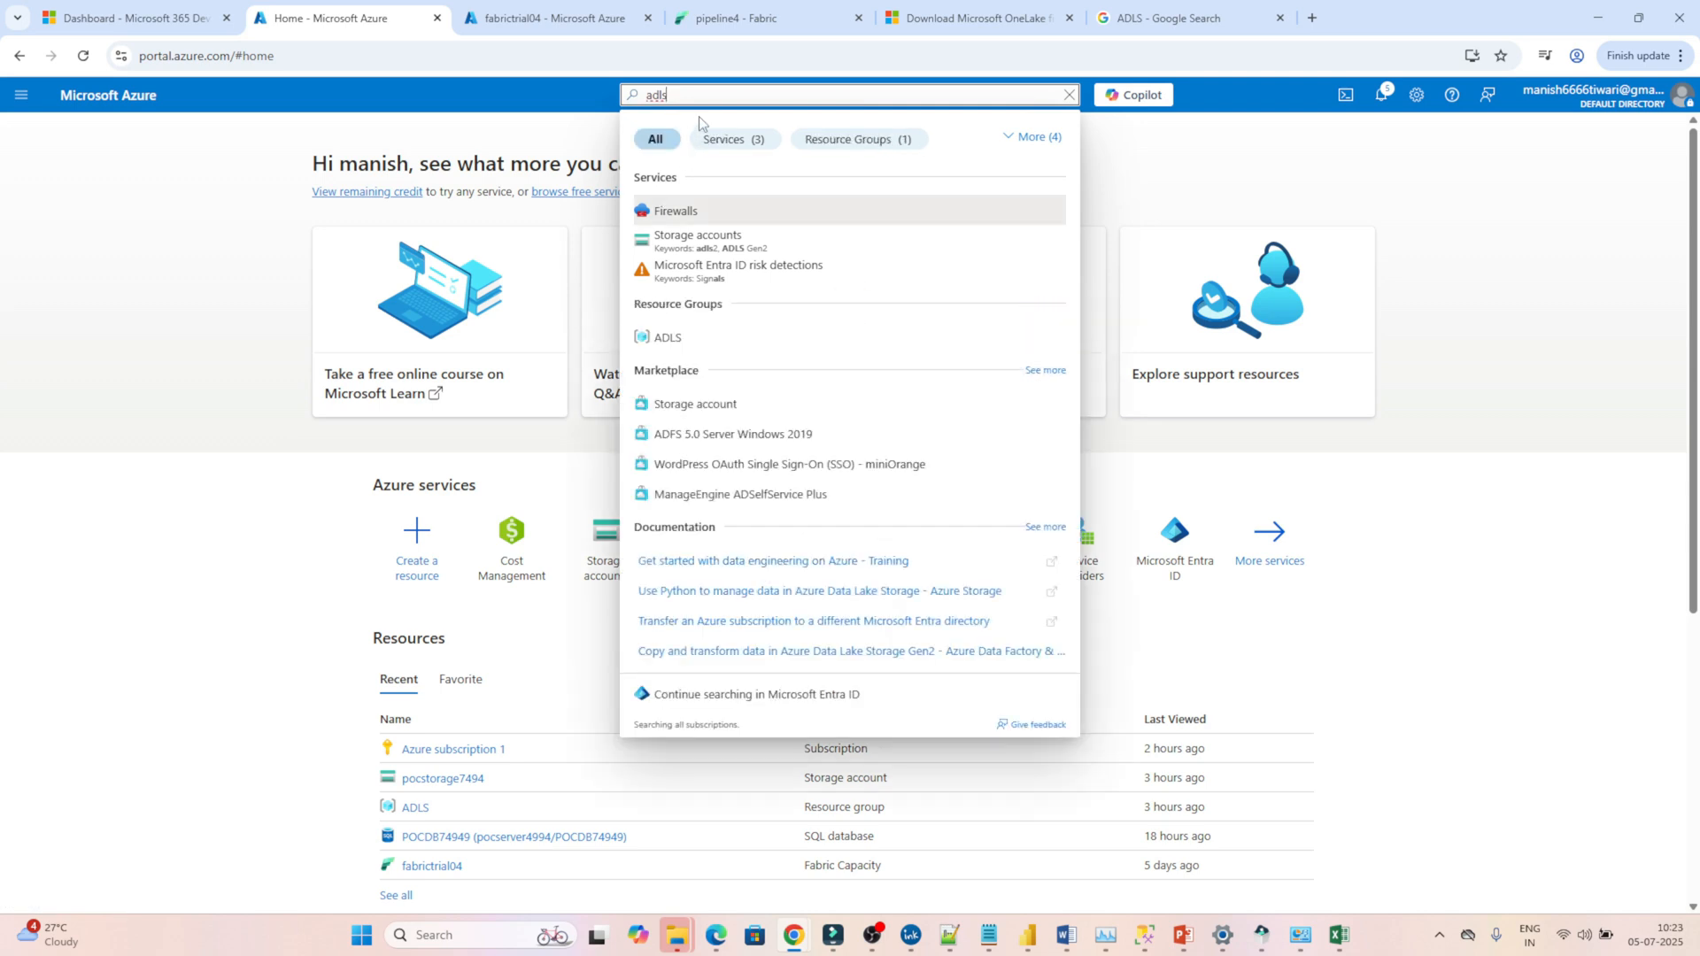
left_click(702, 238)
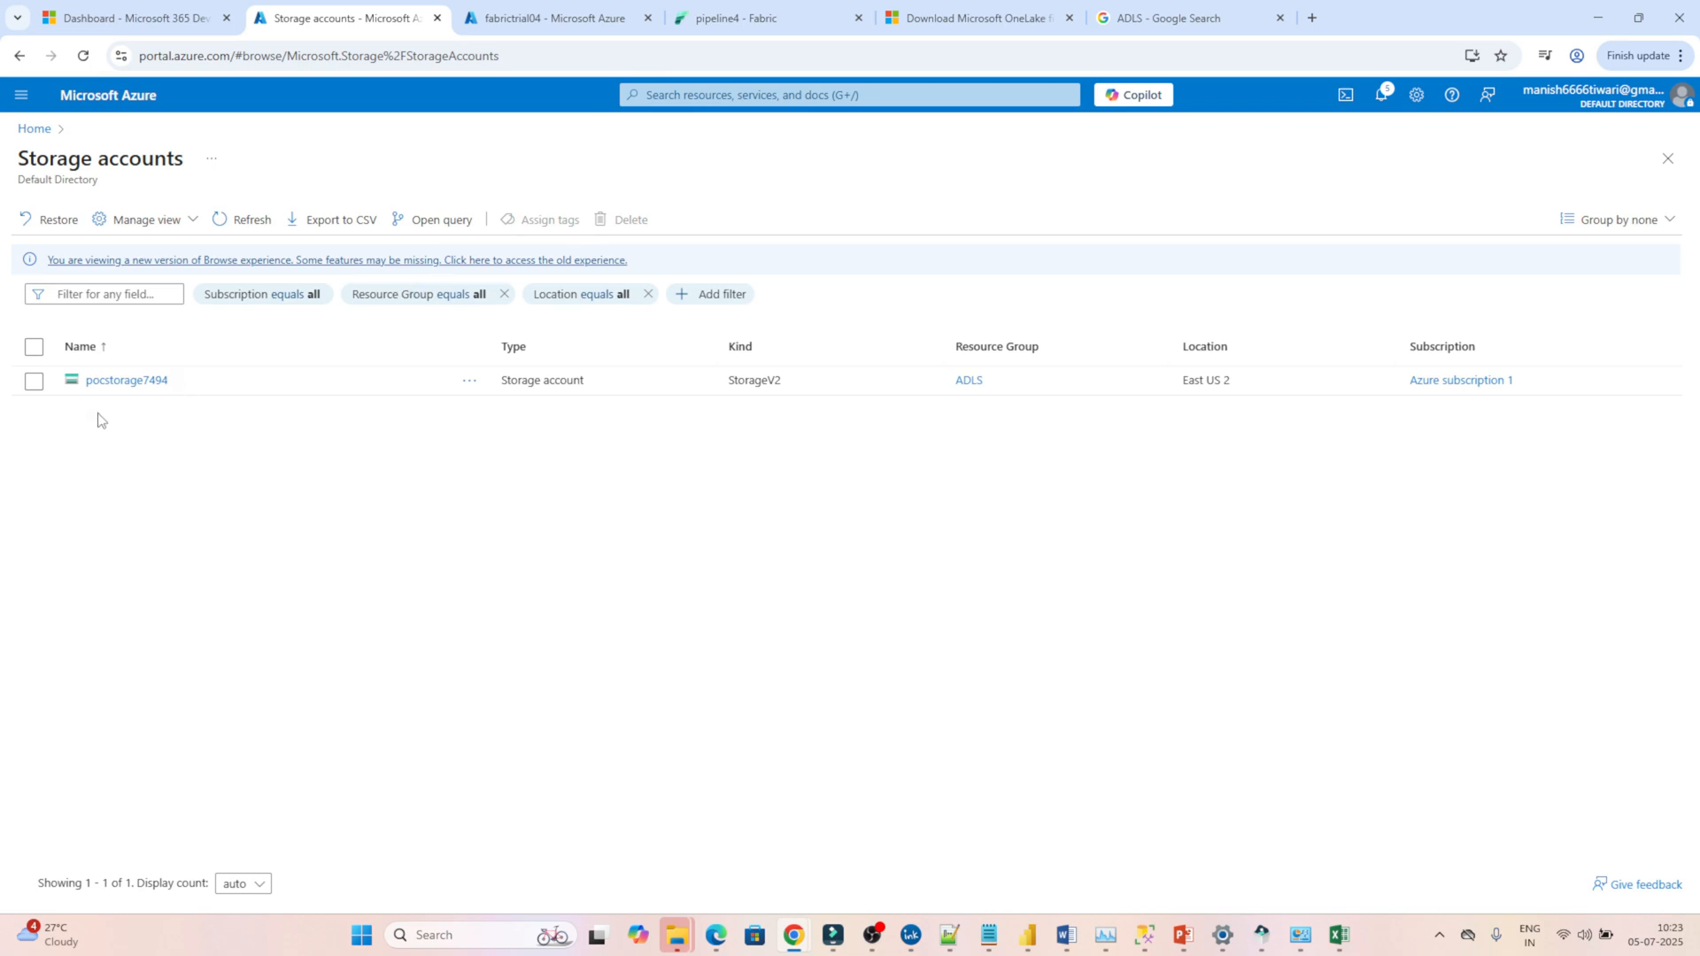
left_click(119, 380)
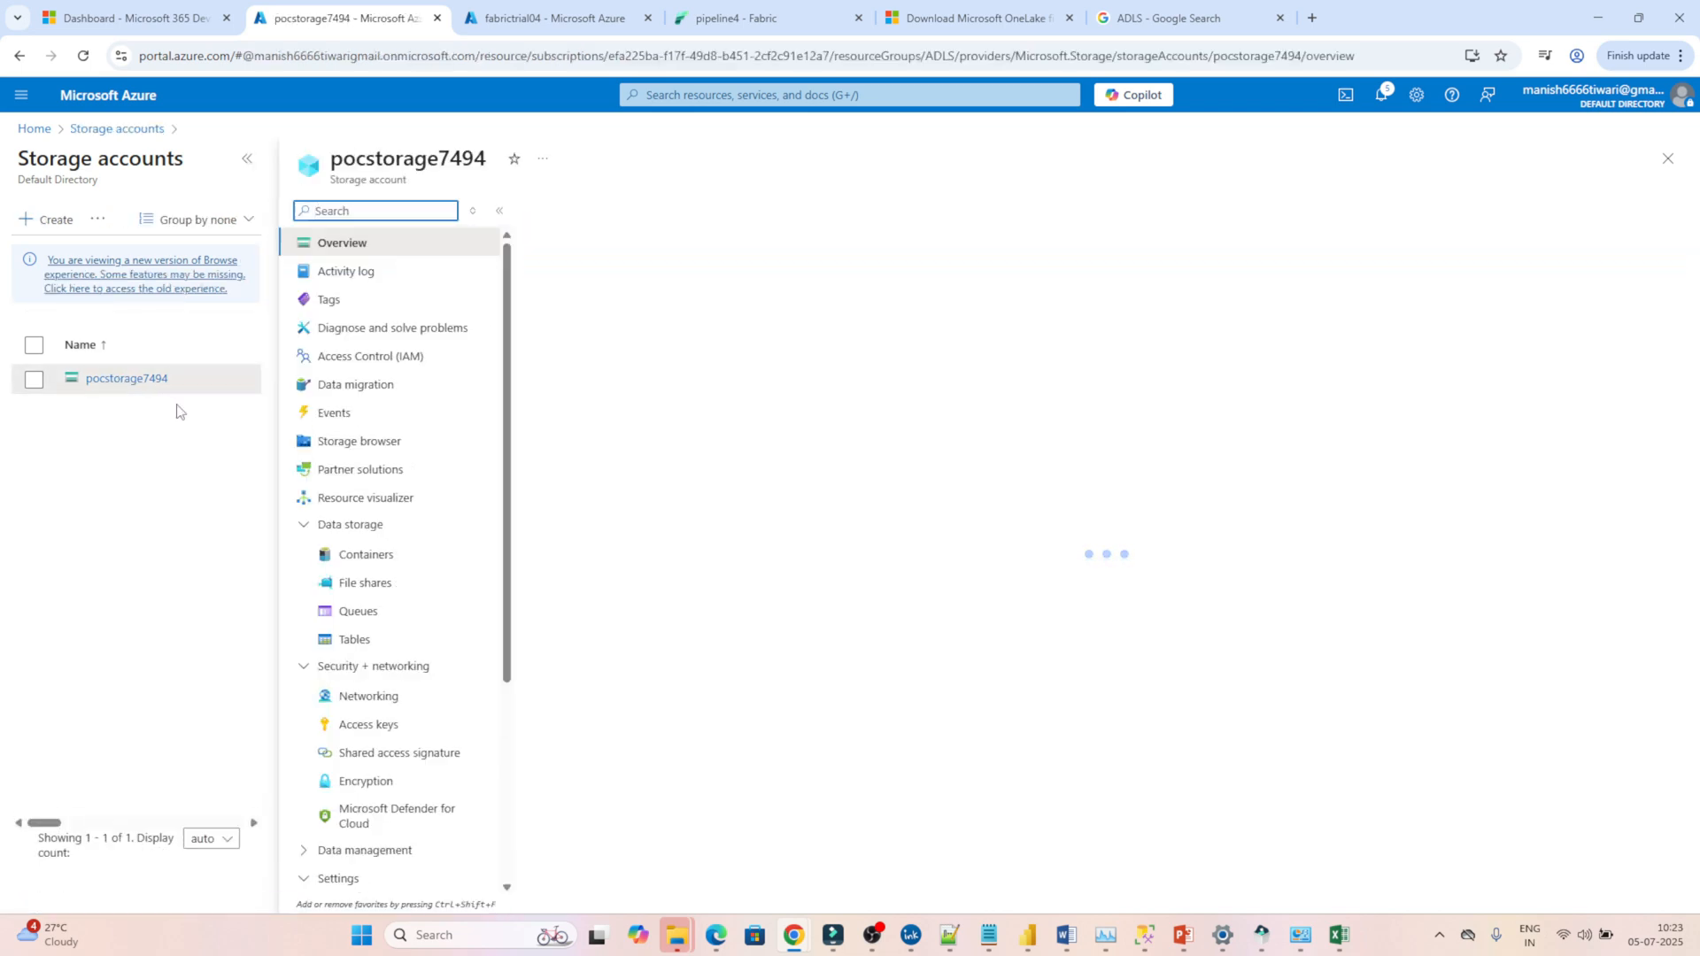
left_click(375, 556)
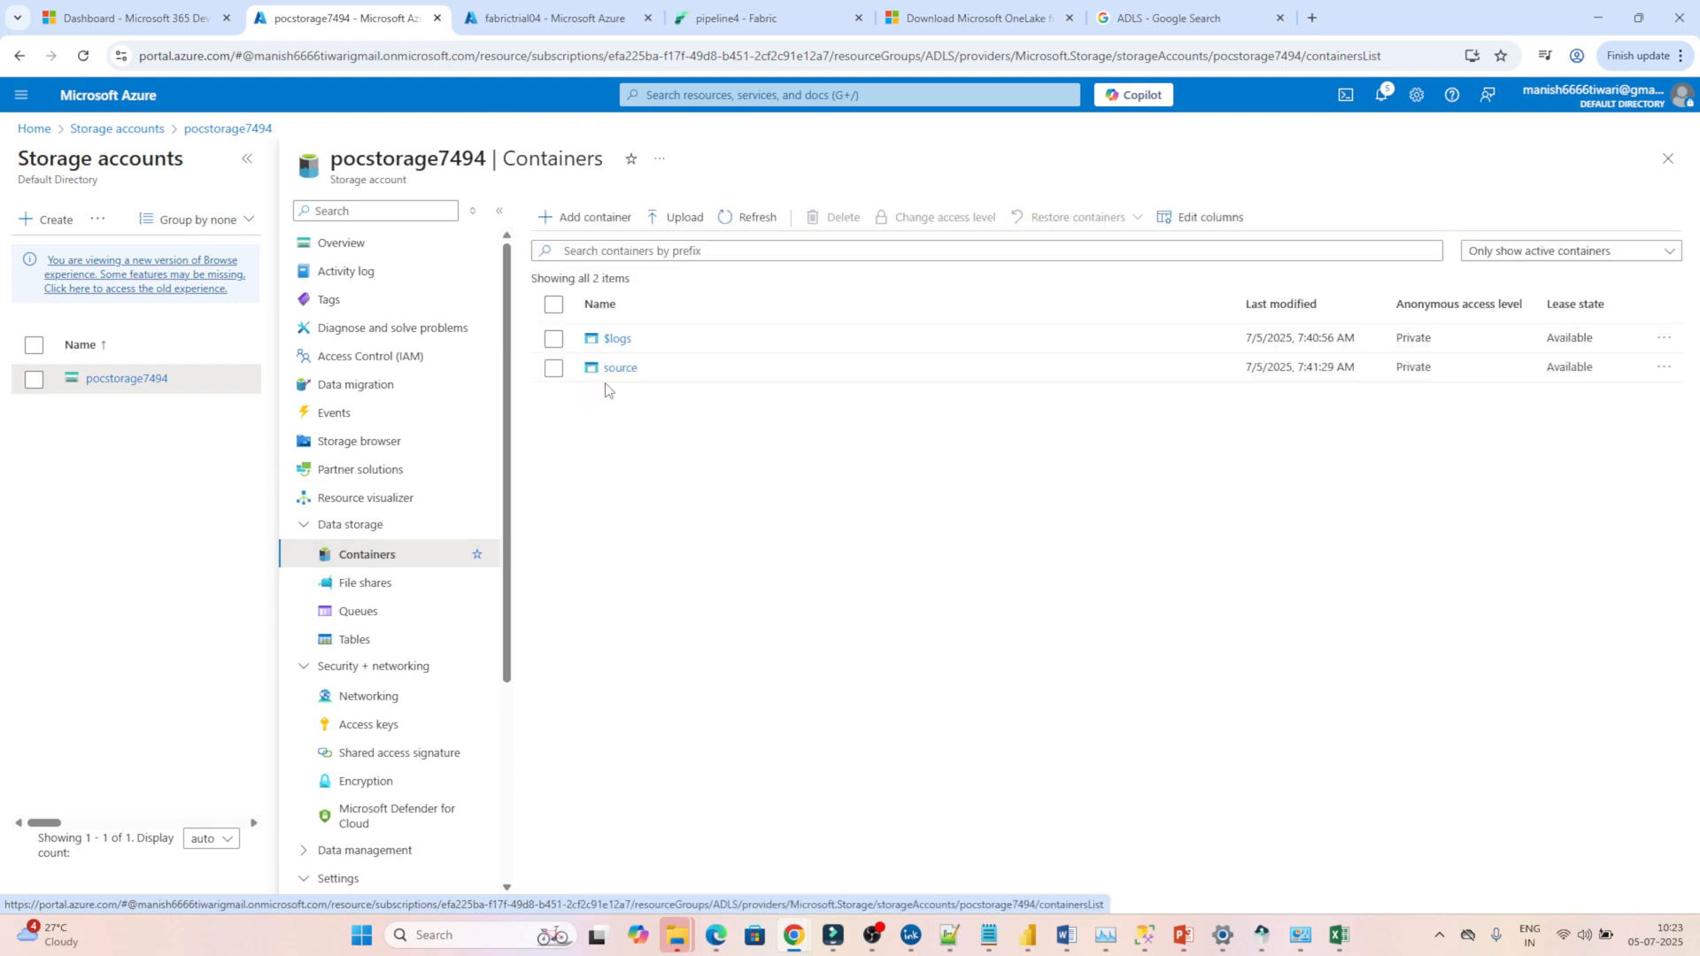
left_click(620, 367)
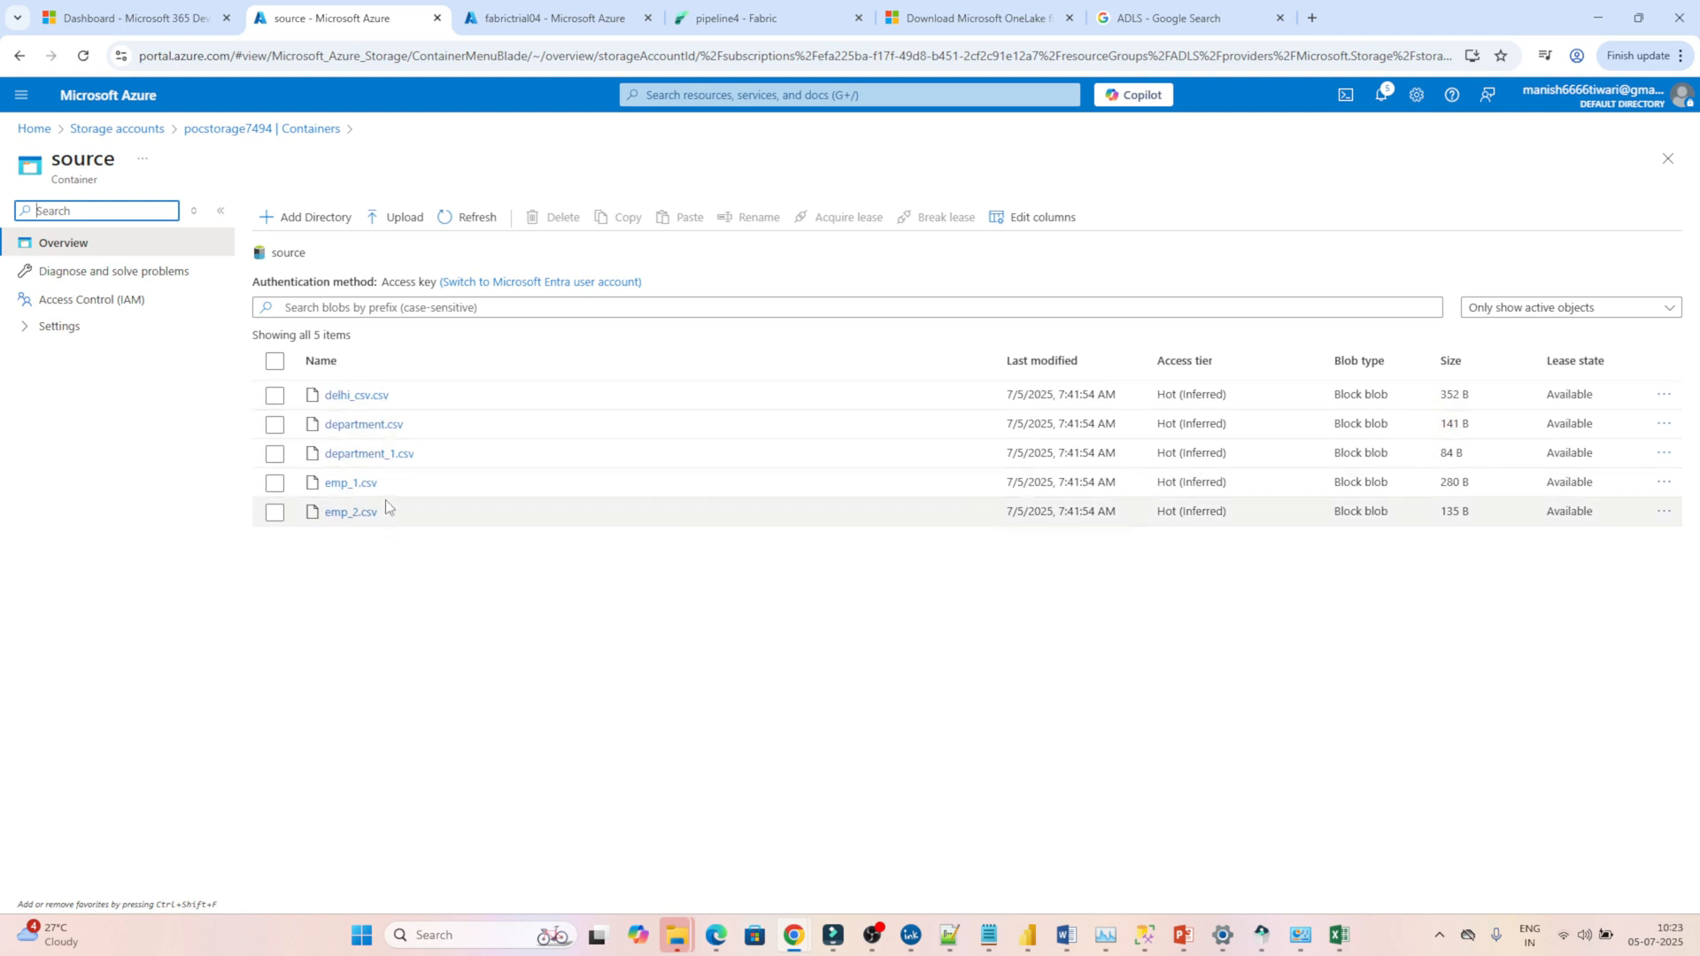
Upload the covid JSON file from the azure data factory dataset folder to the source container.
left_click(401, 215)
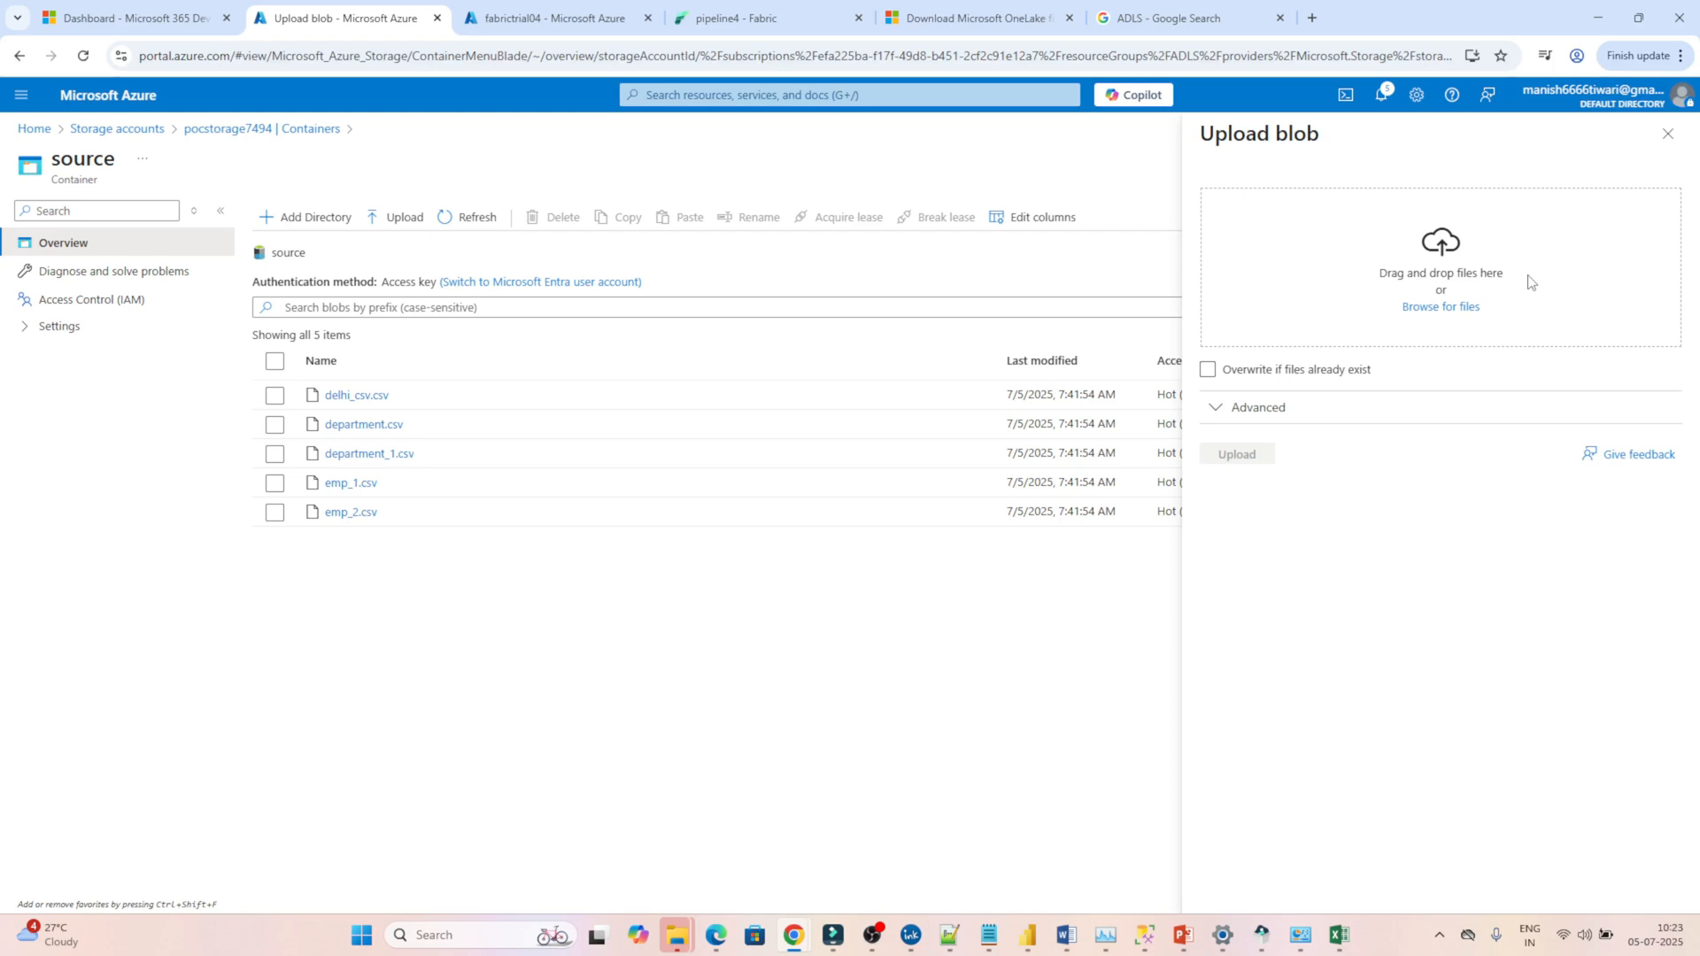
left_click(1442, 307)
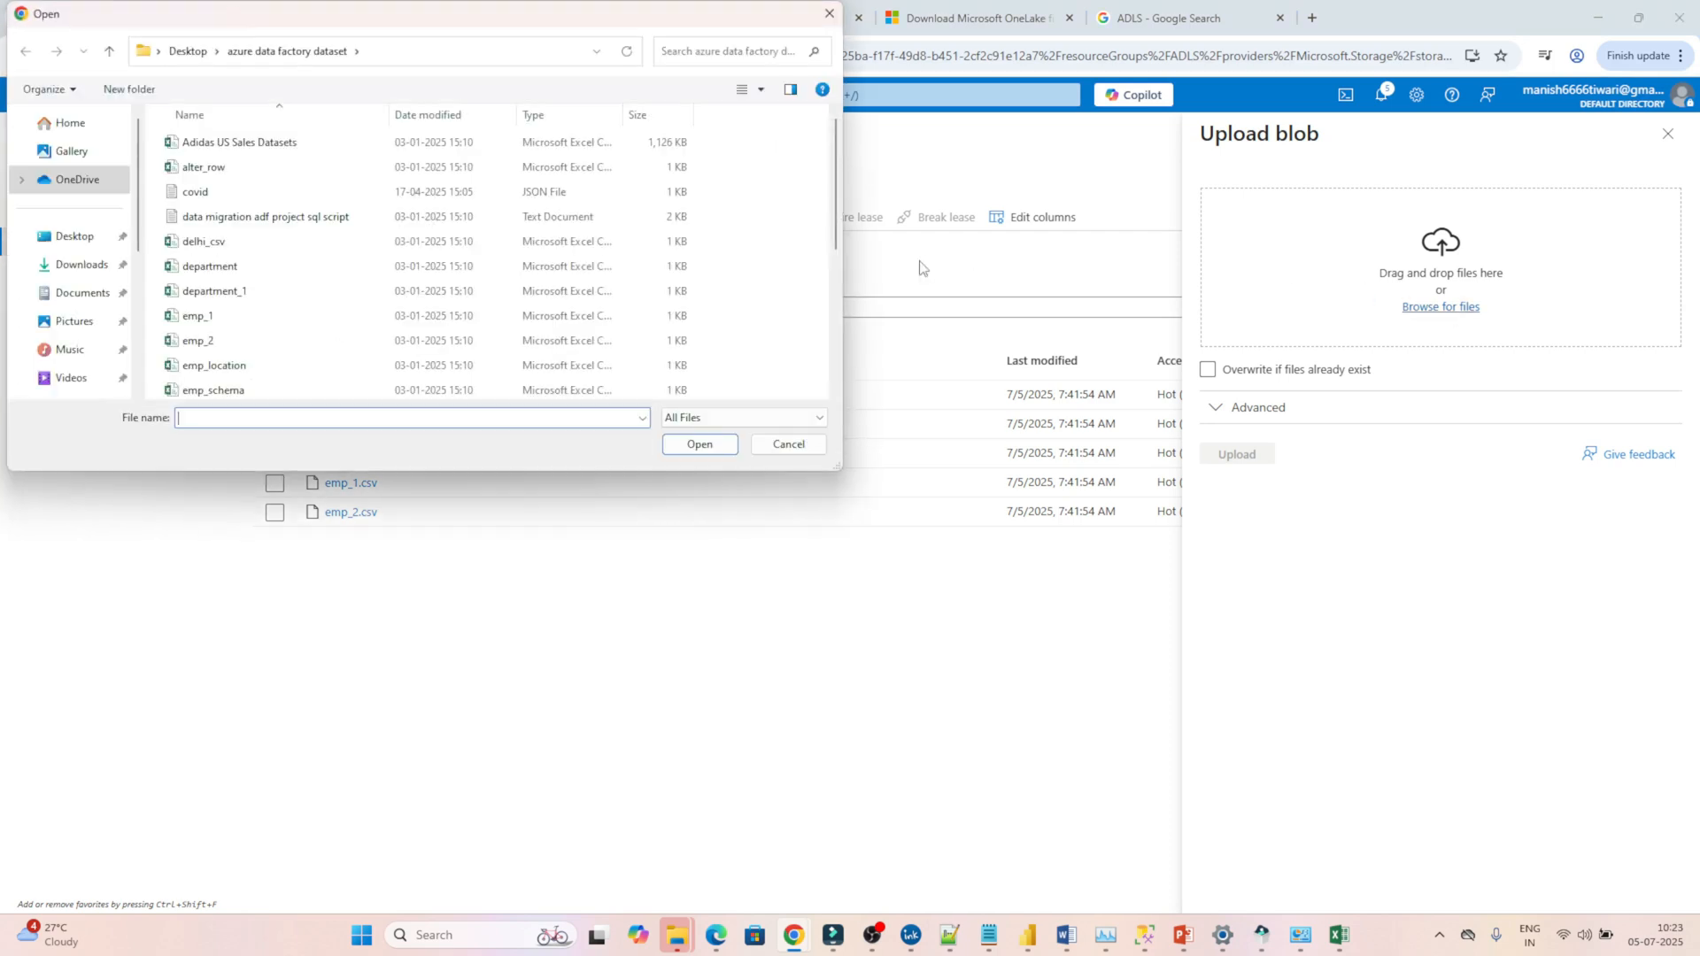
left_click(264, 192)
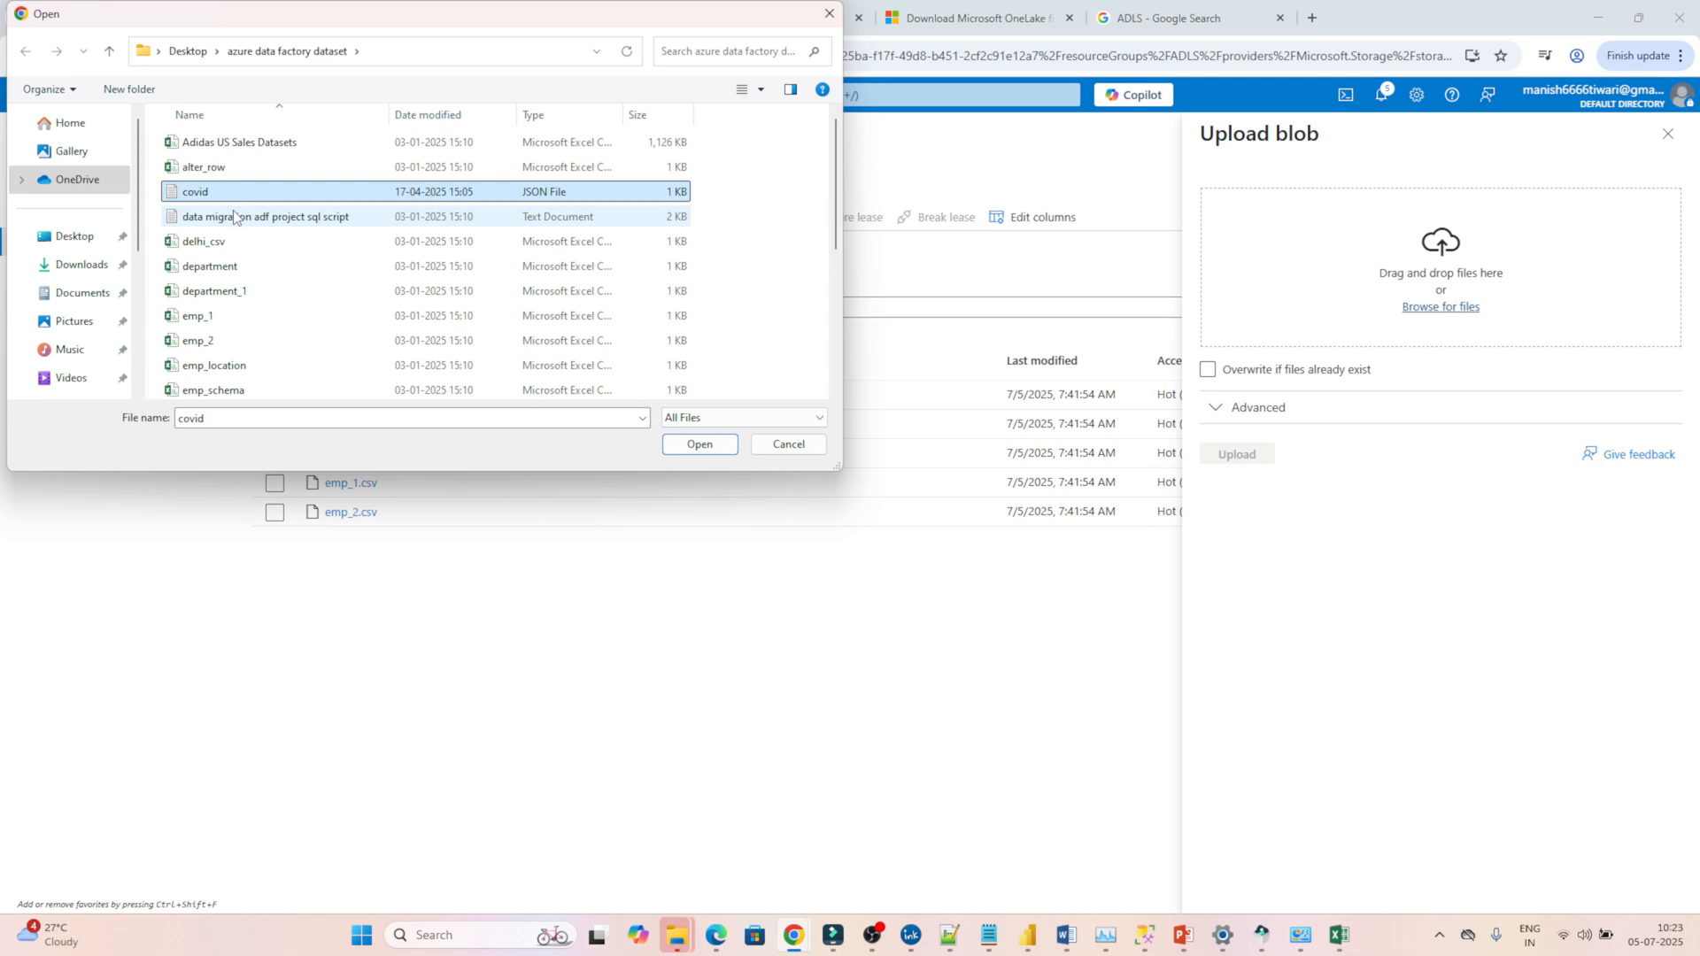
left_click(702, 443)
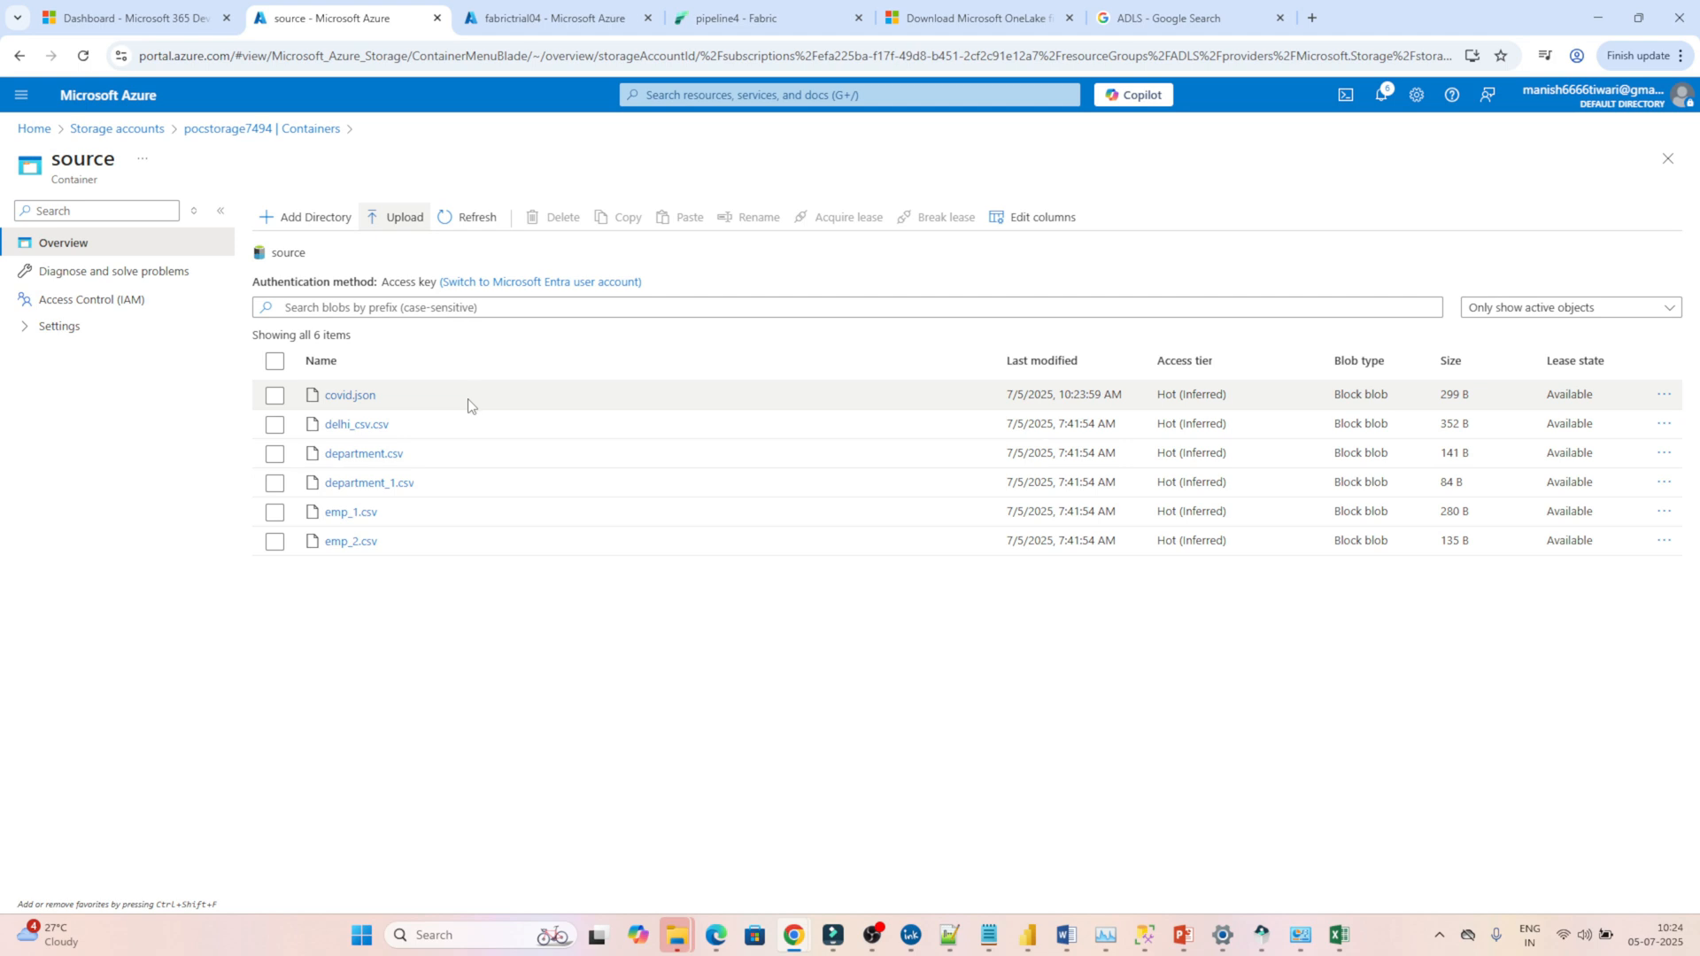
Switch to Microsoft Fabric and create a new data pipeline in the datafactory workspace.
left_click(769, 9)
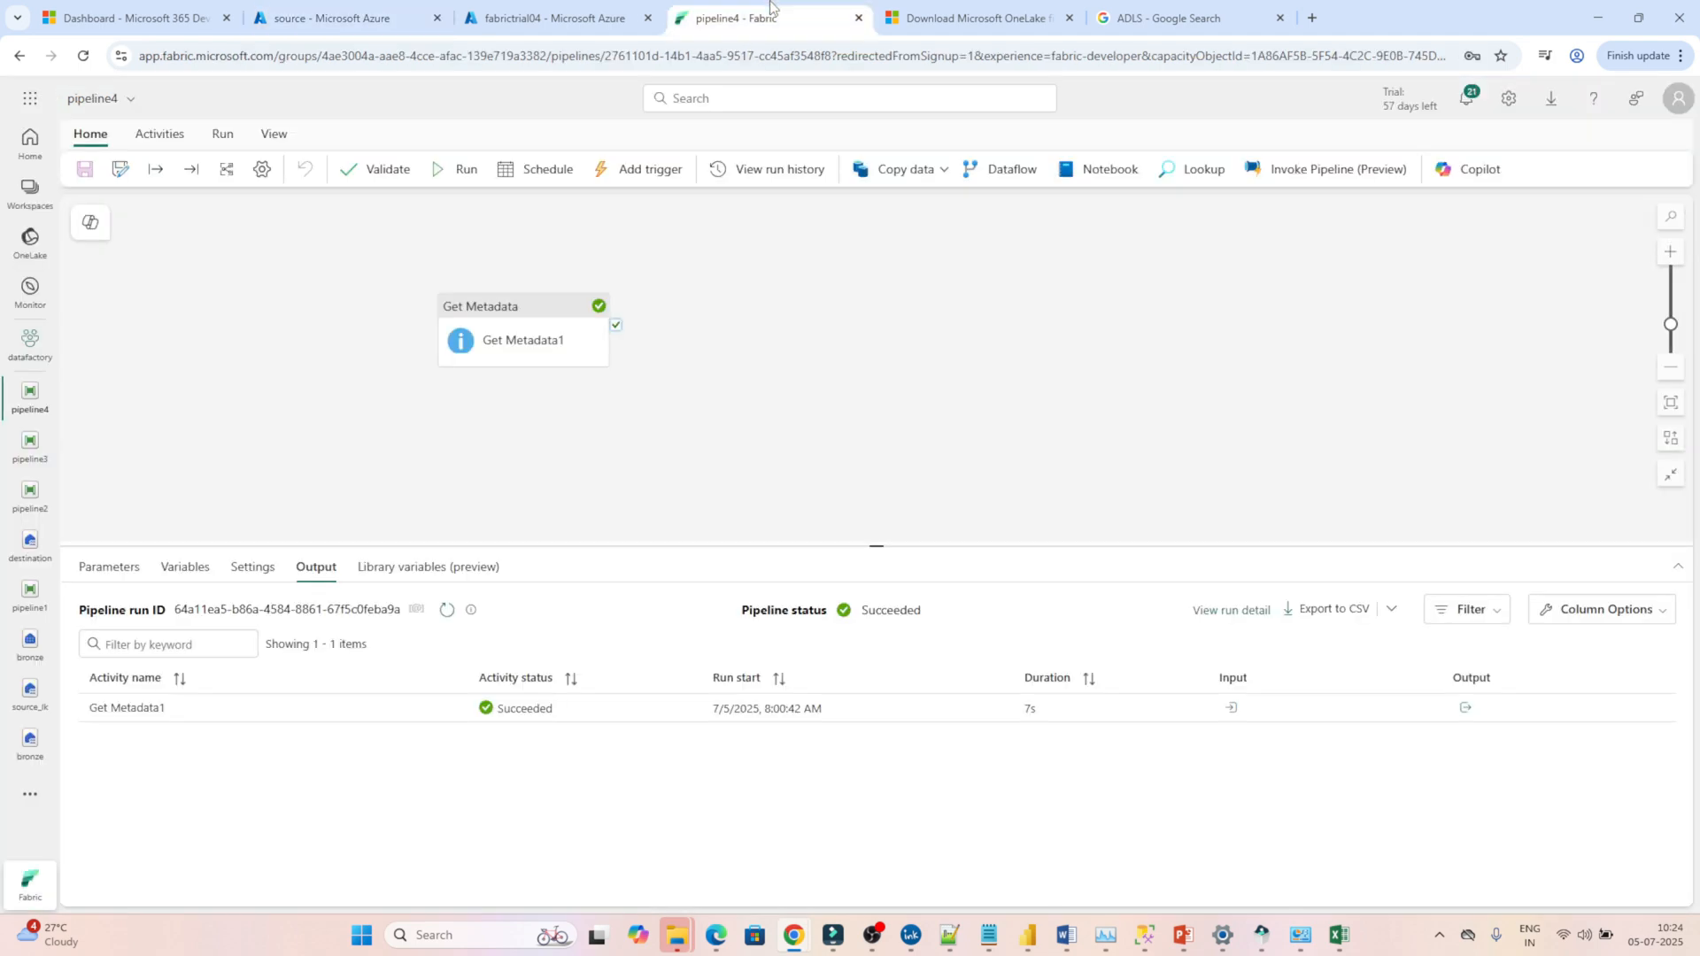
left_click(24, 193)
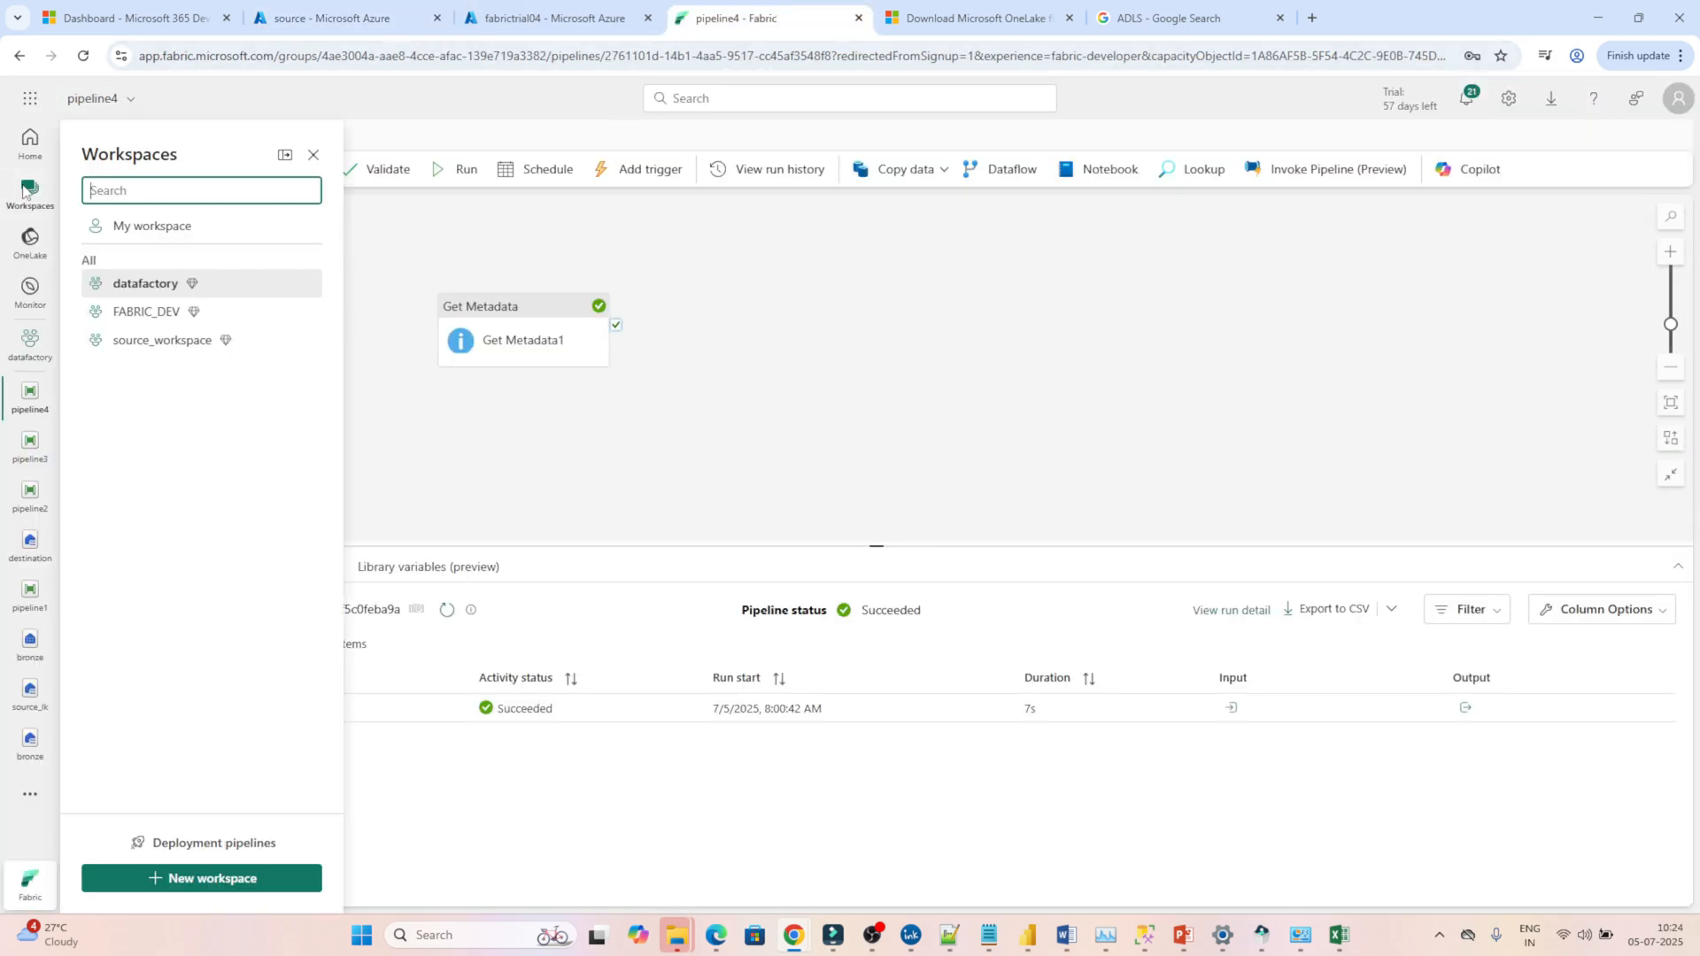
left_click(139, 285)
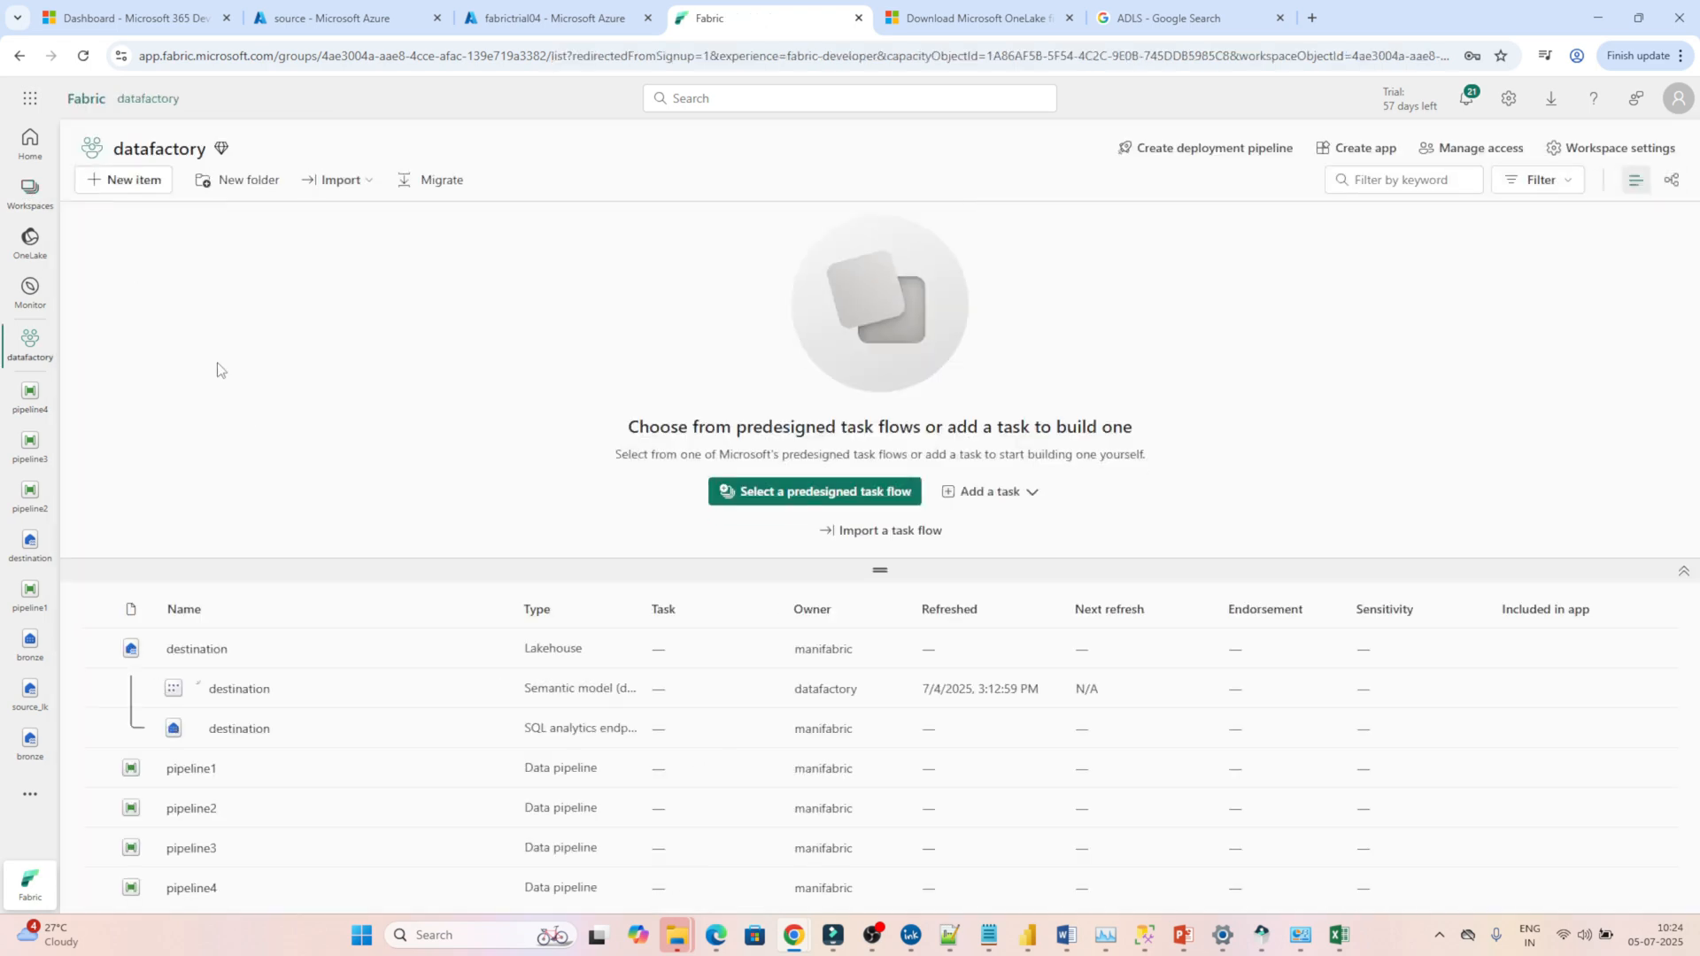
left_click(118, 188)
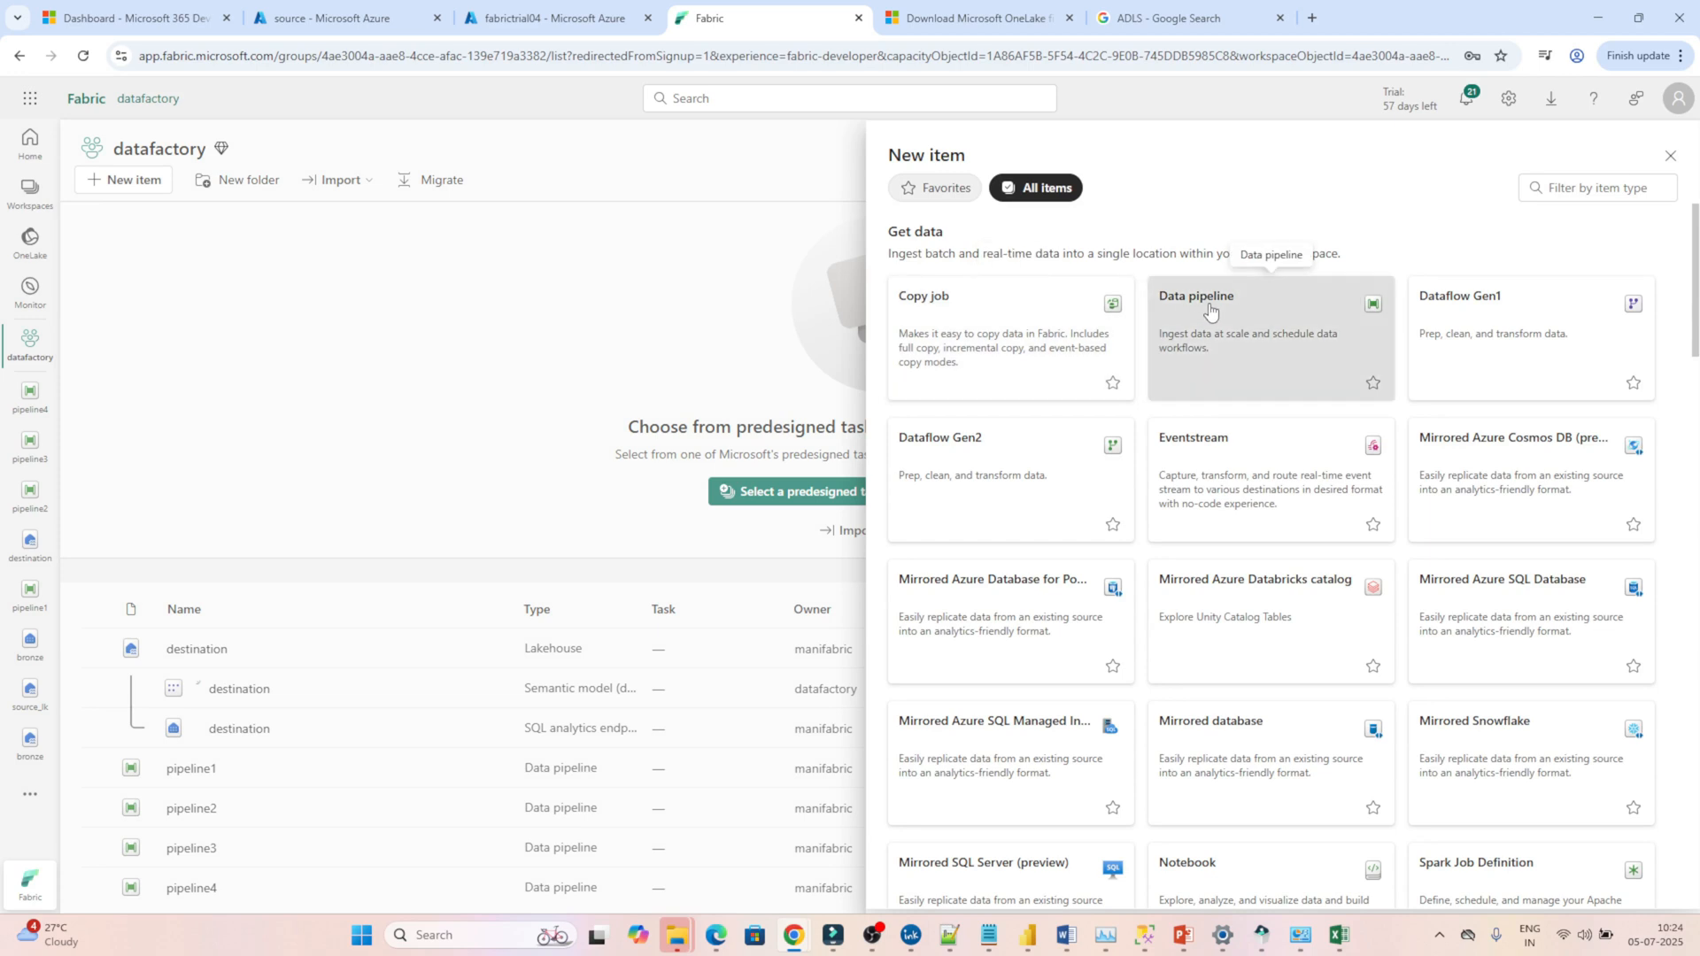
left_click(1182, 312)
left_click(864, 580)
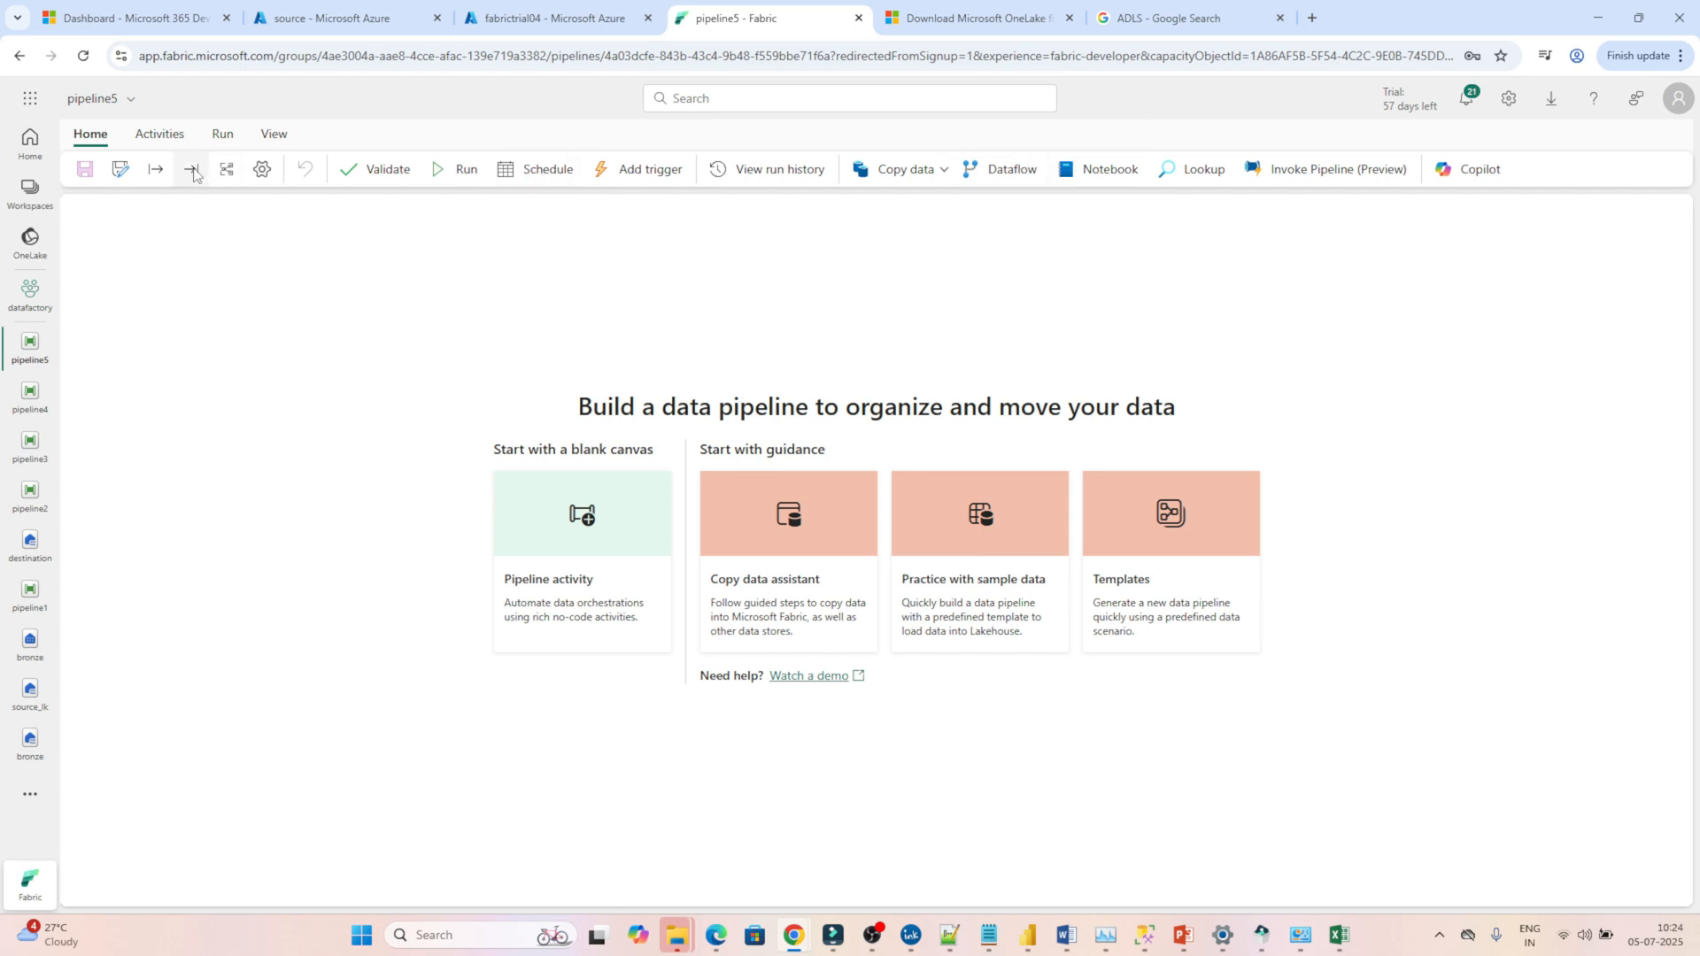
Add a Get metadata activity to the blank pipeline and move it toward the upper part of the canvas.
left_click(160, 135)
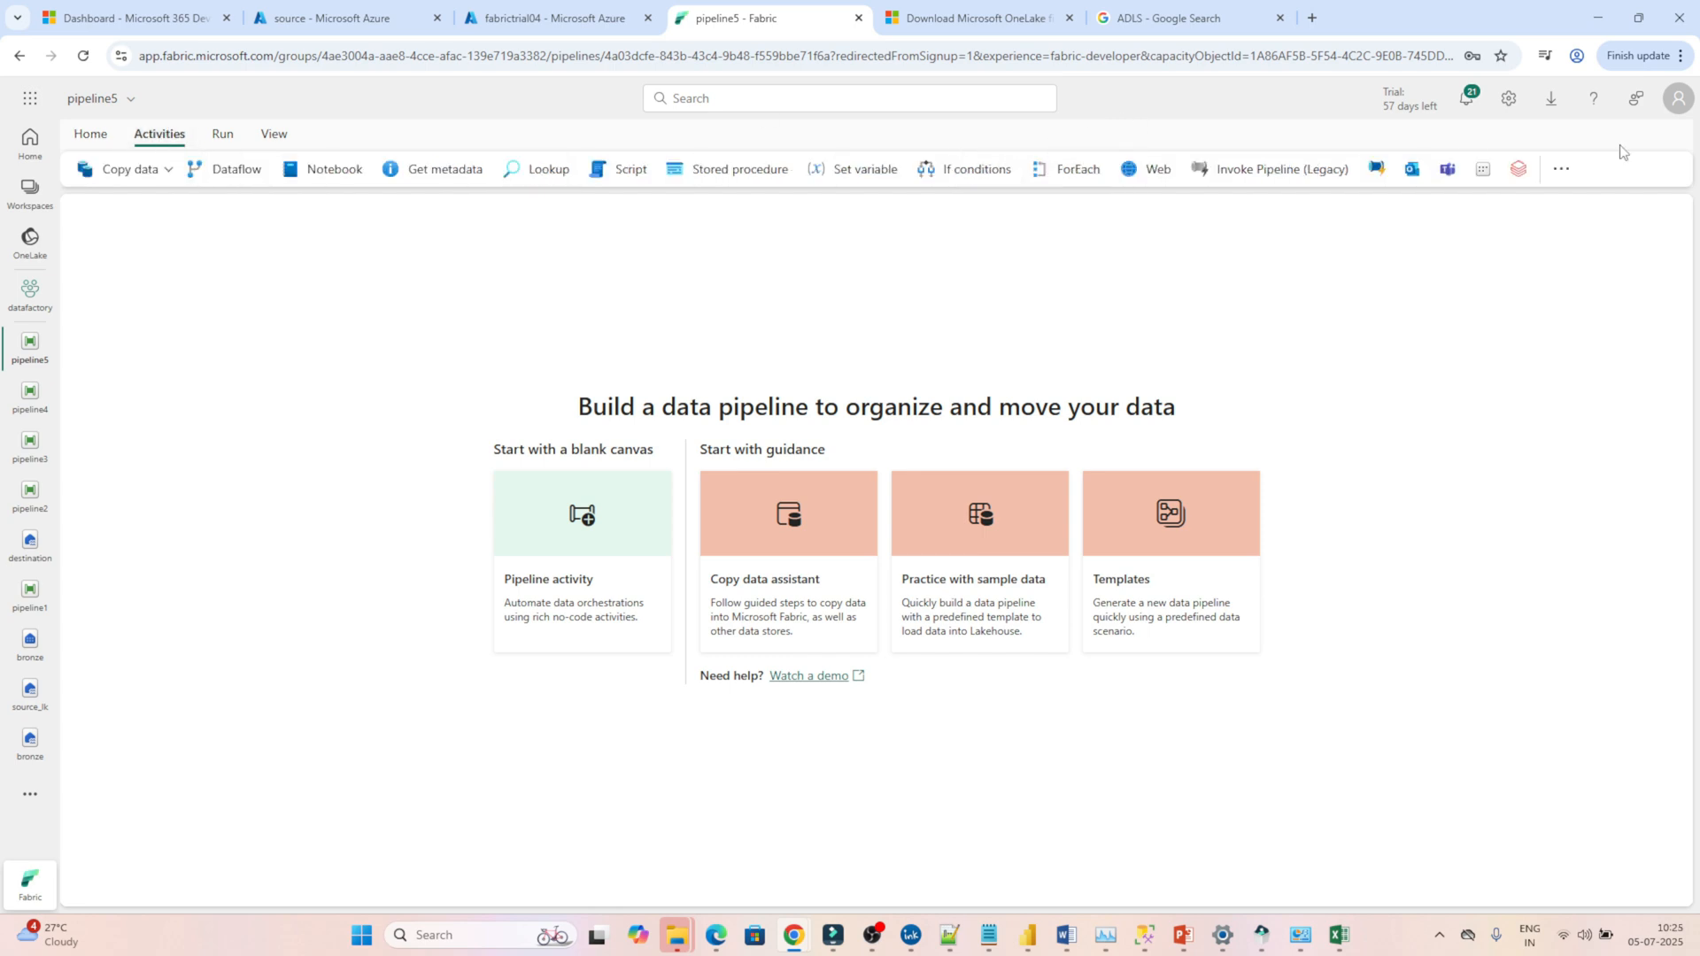
left_click(1563, 173)
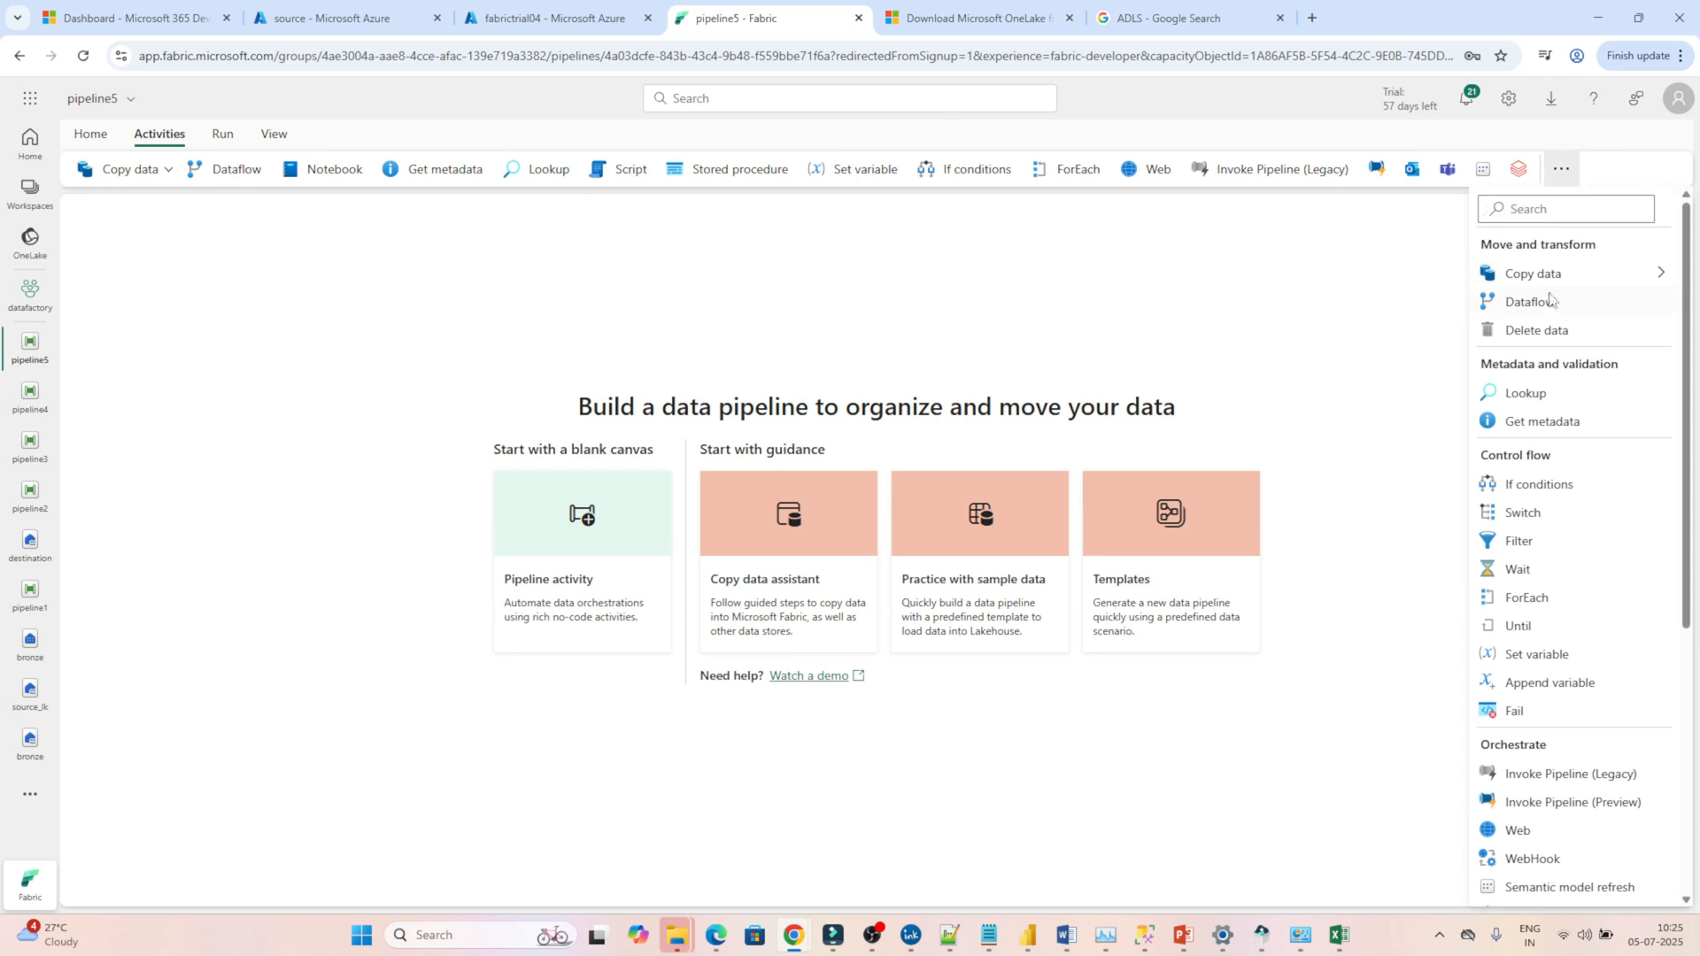
left_click(1529, 423)
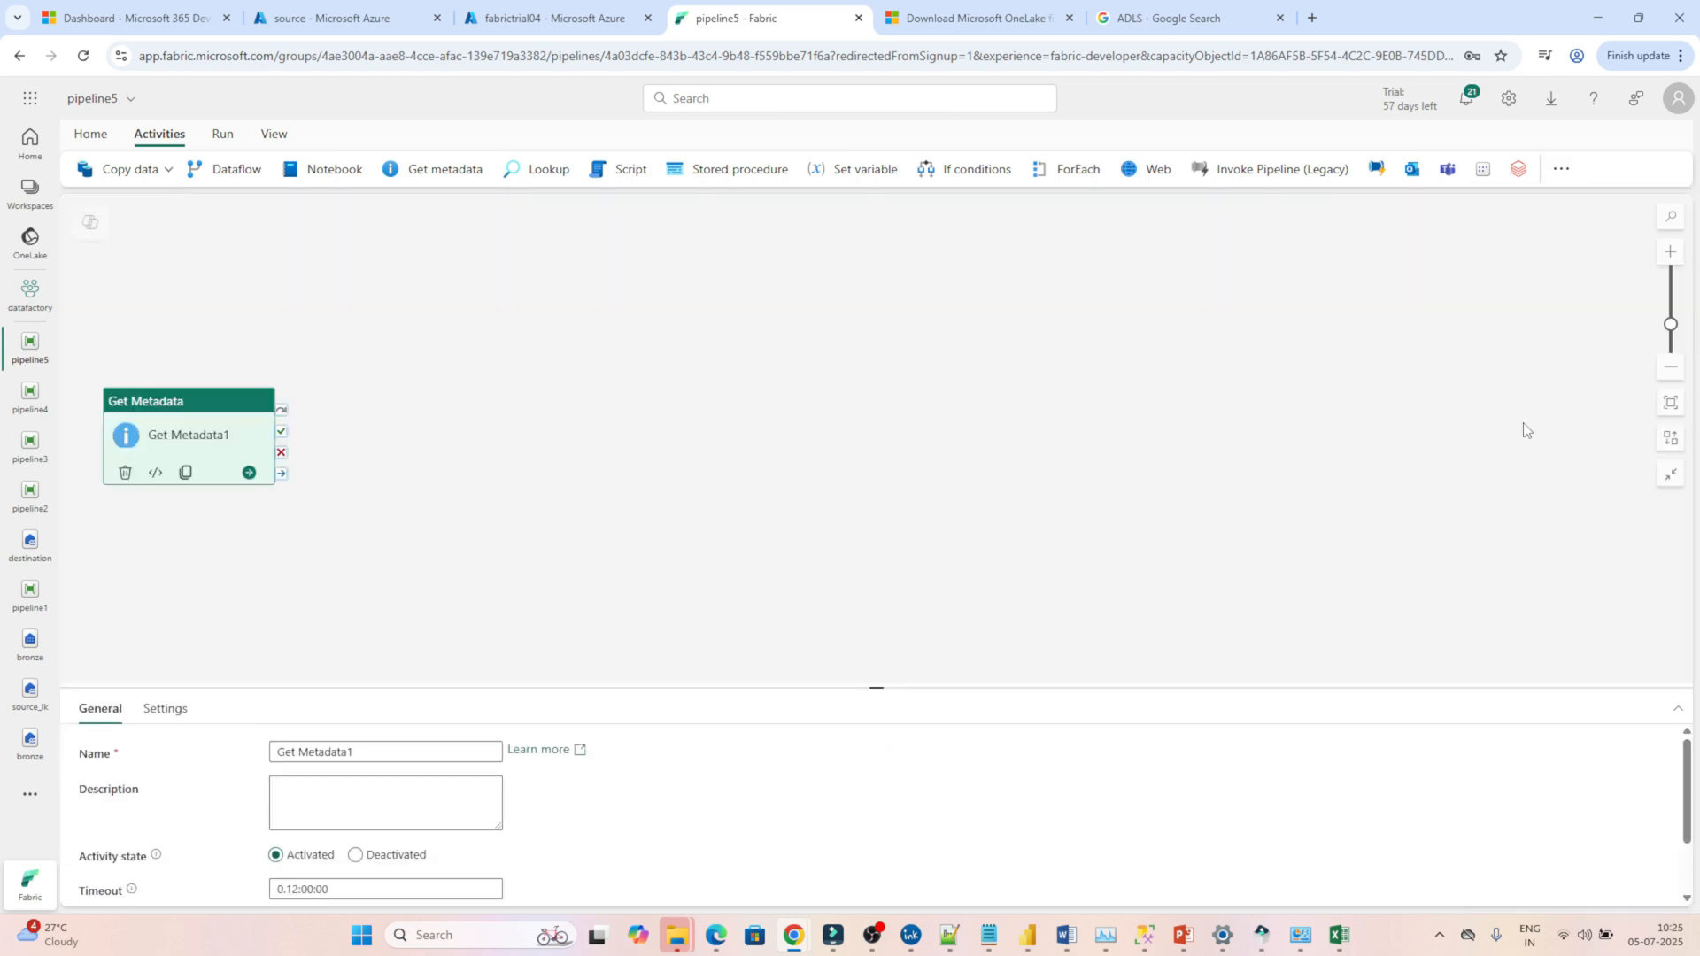
left_click(330, 19)
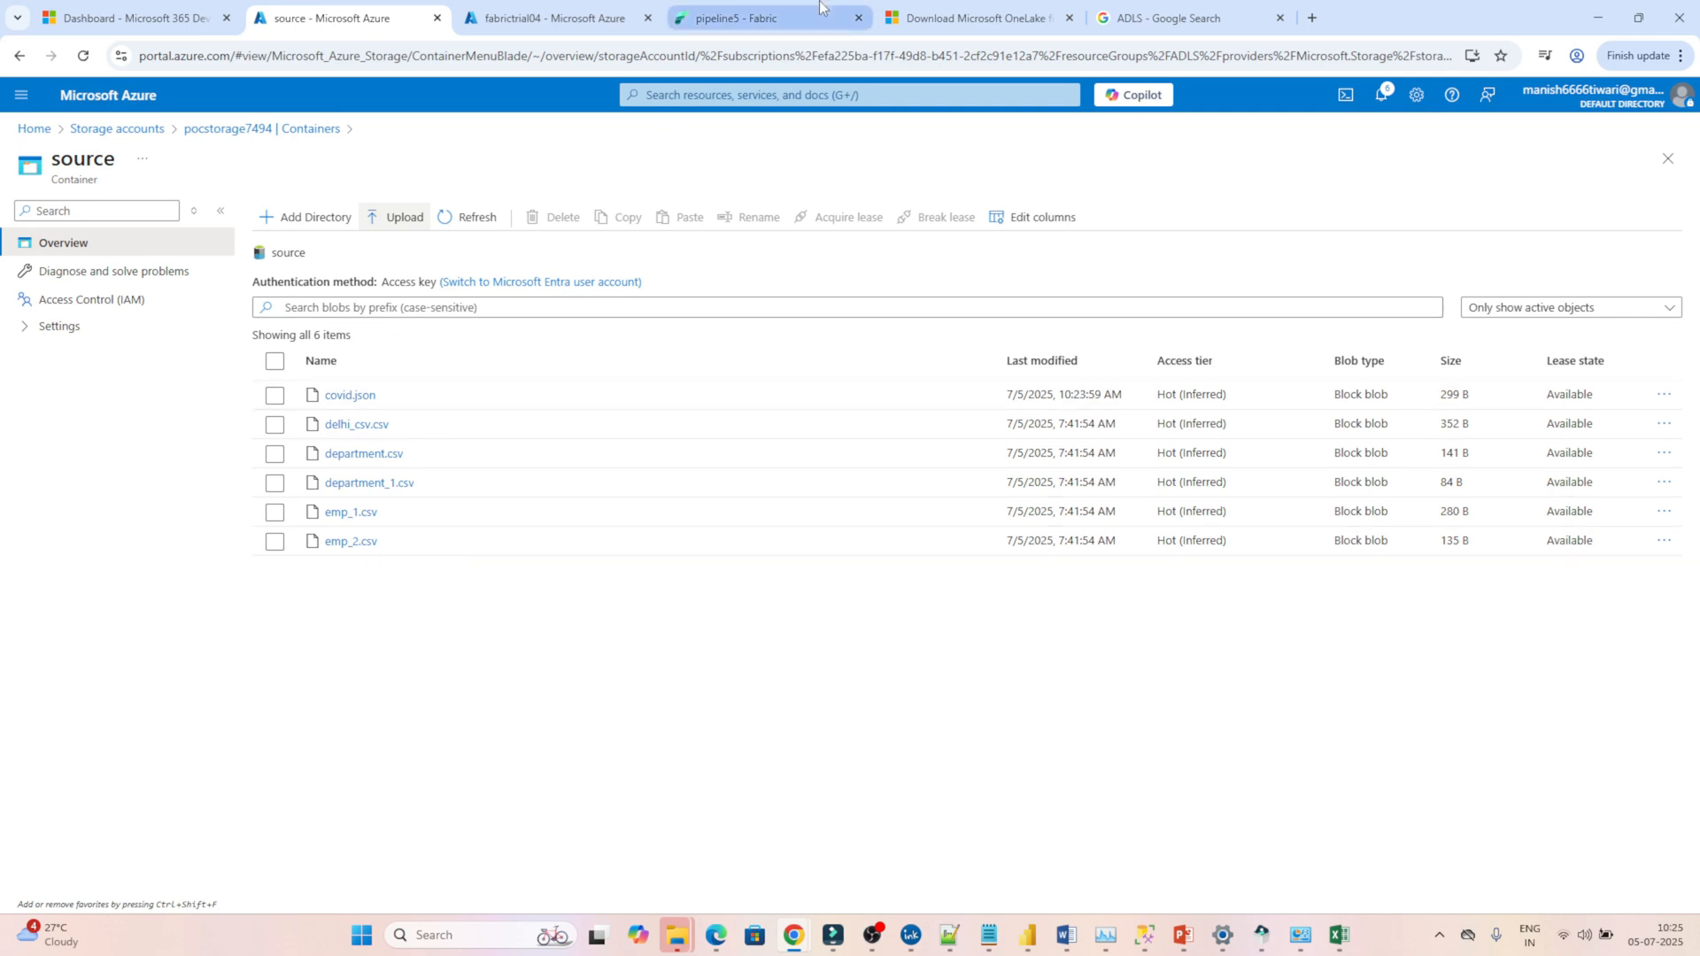
left_click(755, 9)
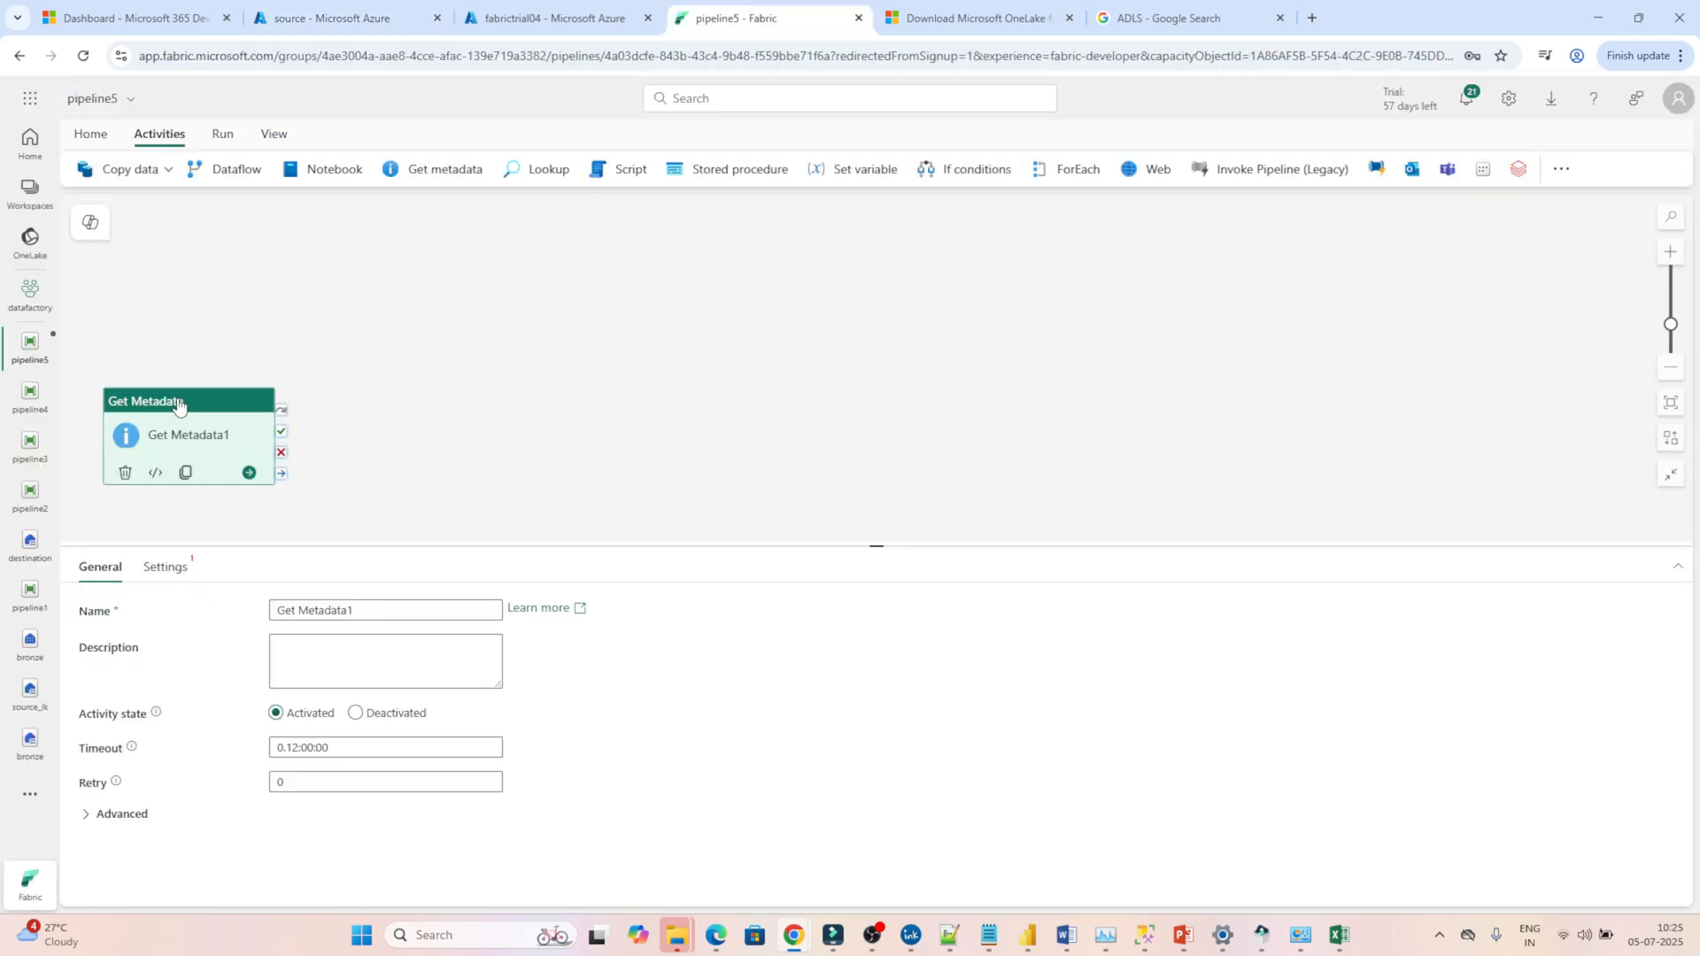
left_click_drag(181, 403, 310, 239)
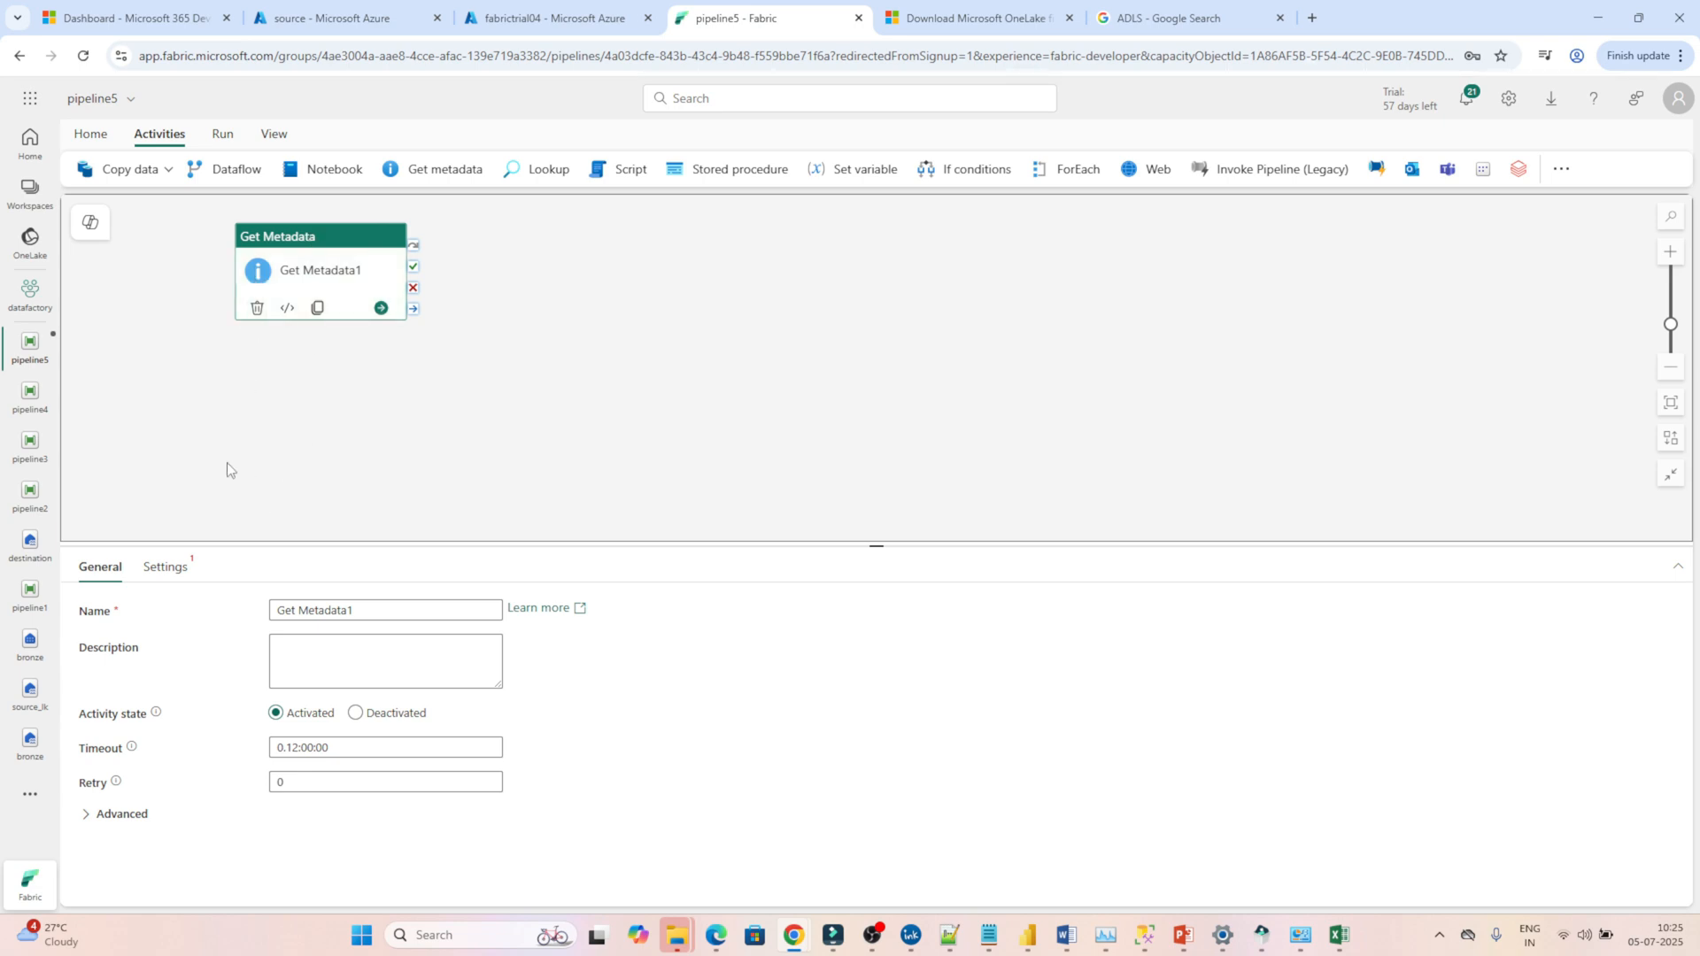
Start a new Azure Data Lake Storage Gen2 data source connection in the Get Metadata activity's settings.
left_click(163, 571)
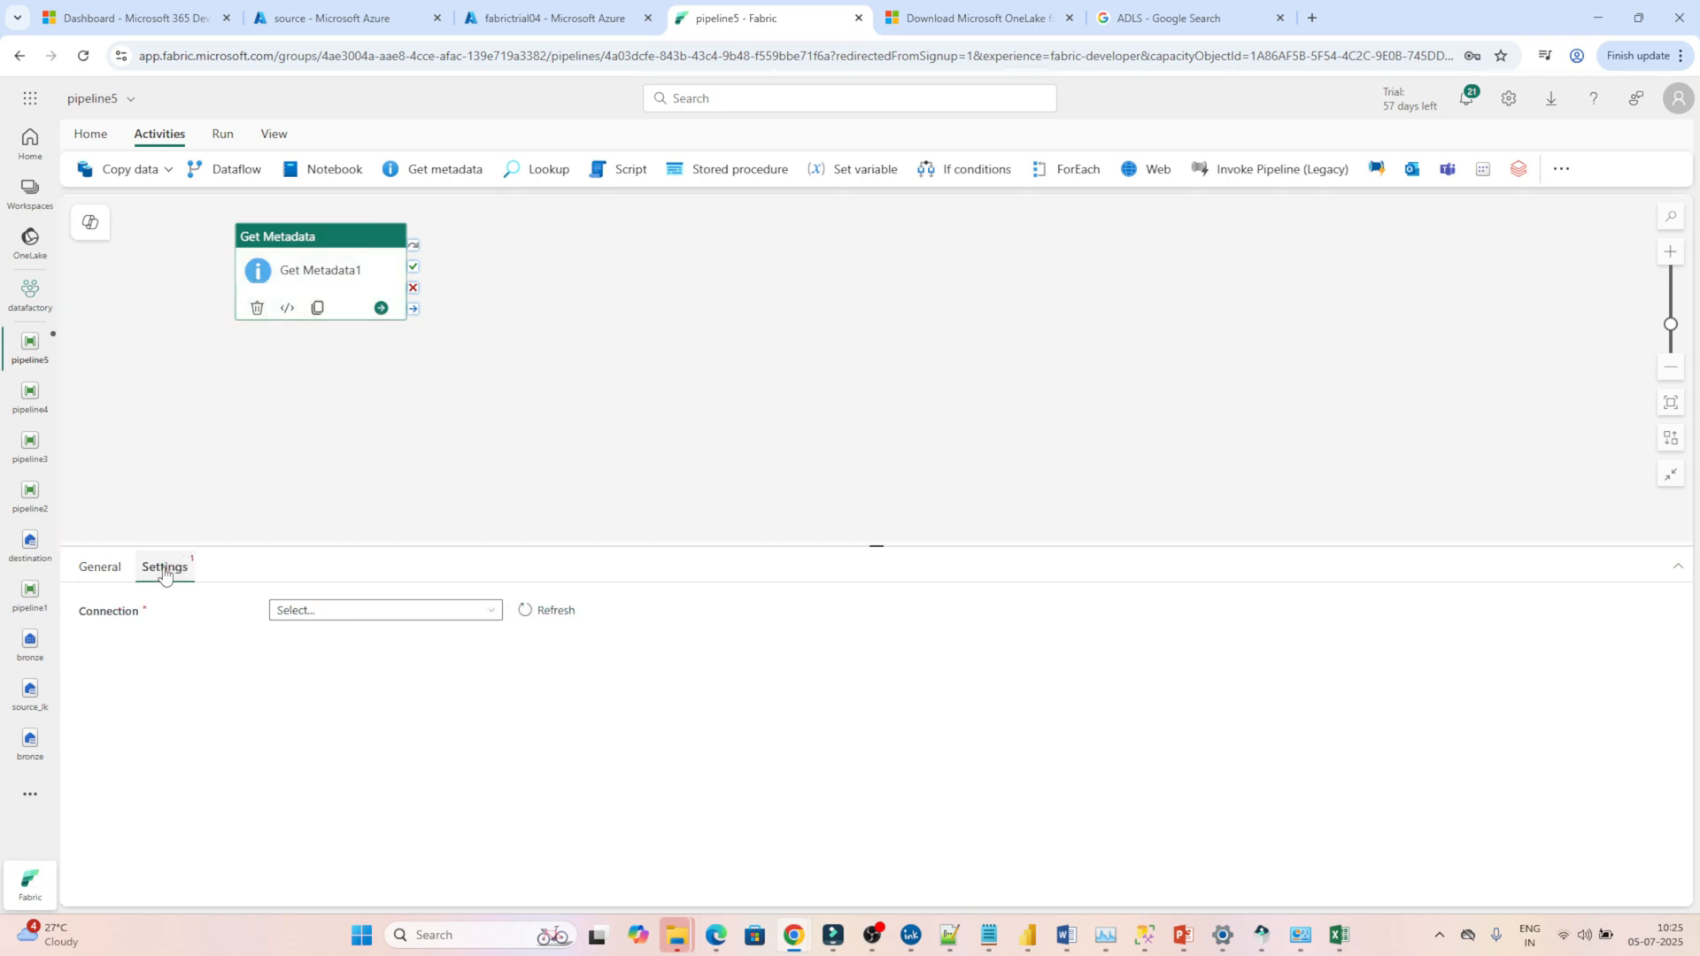
left_click(320, 613)
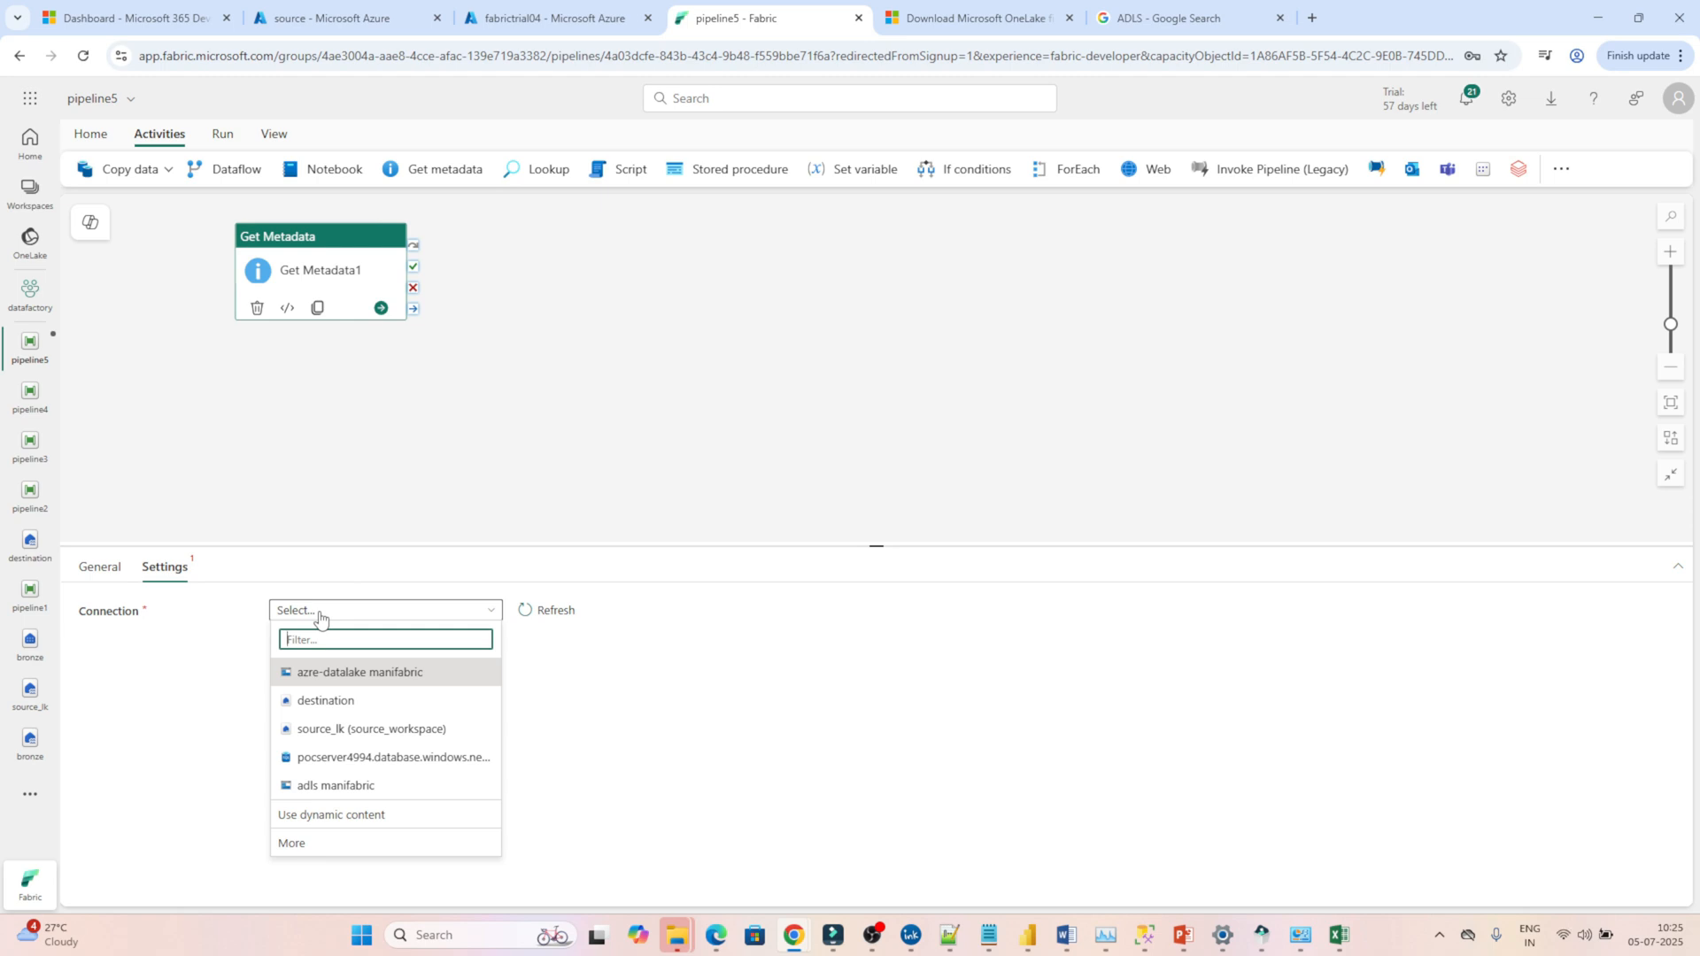
left_click(309, 844)
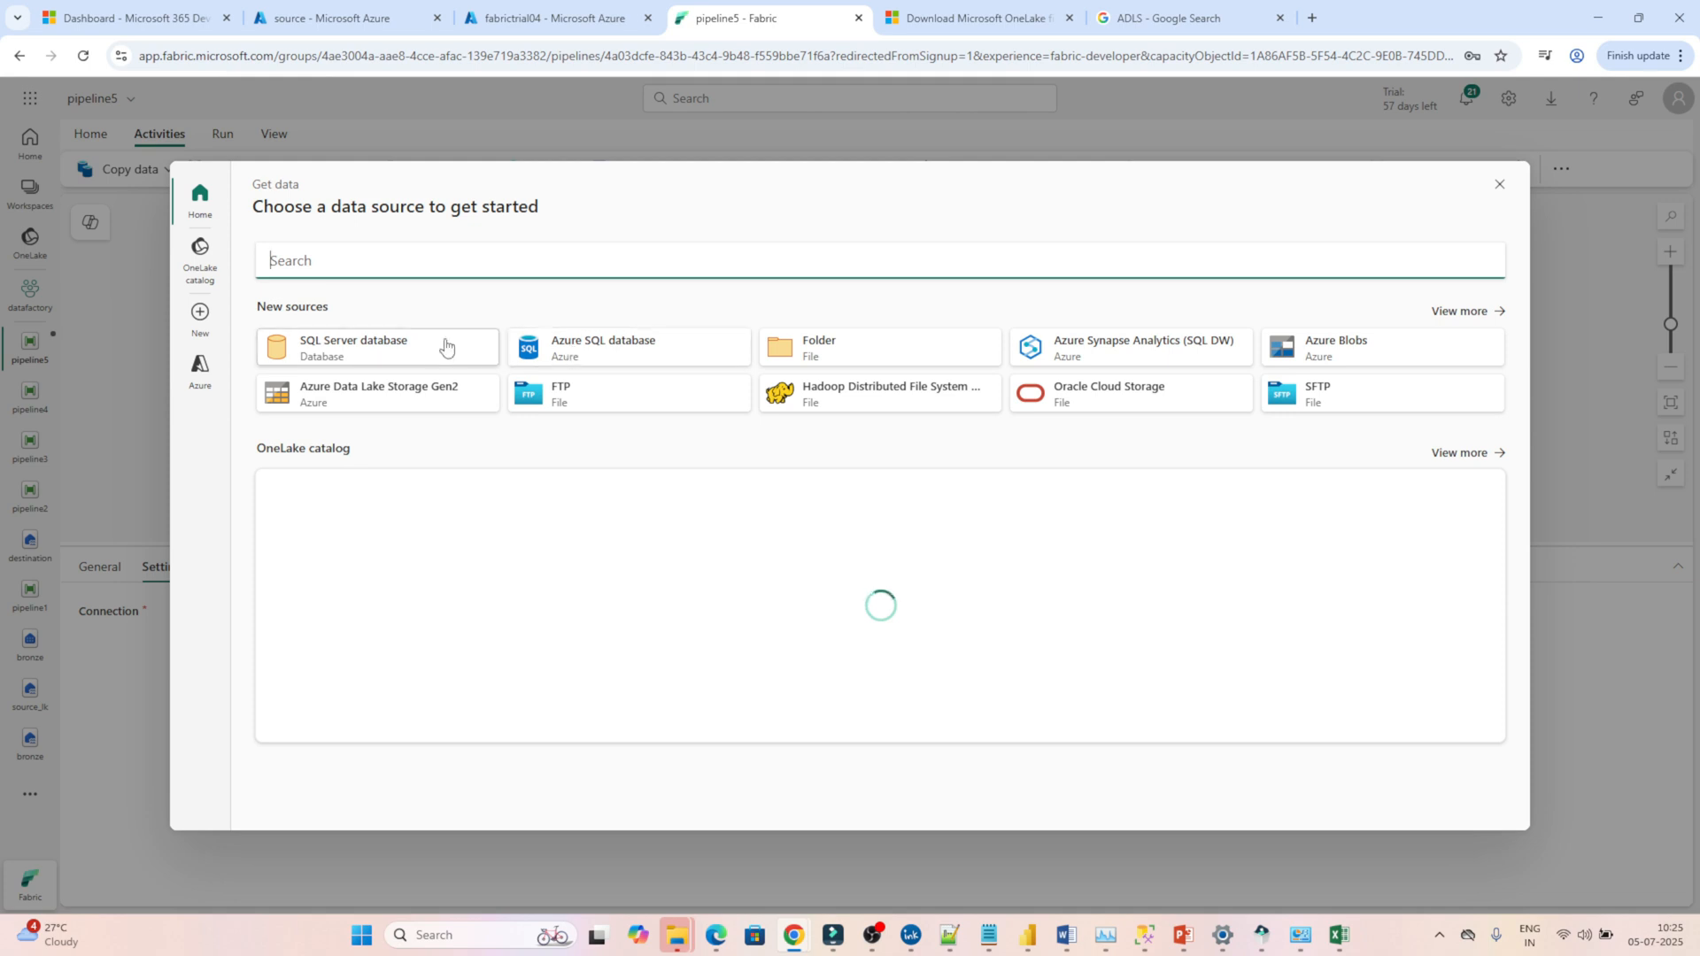
left_click(406, 383)
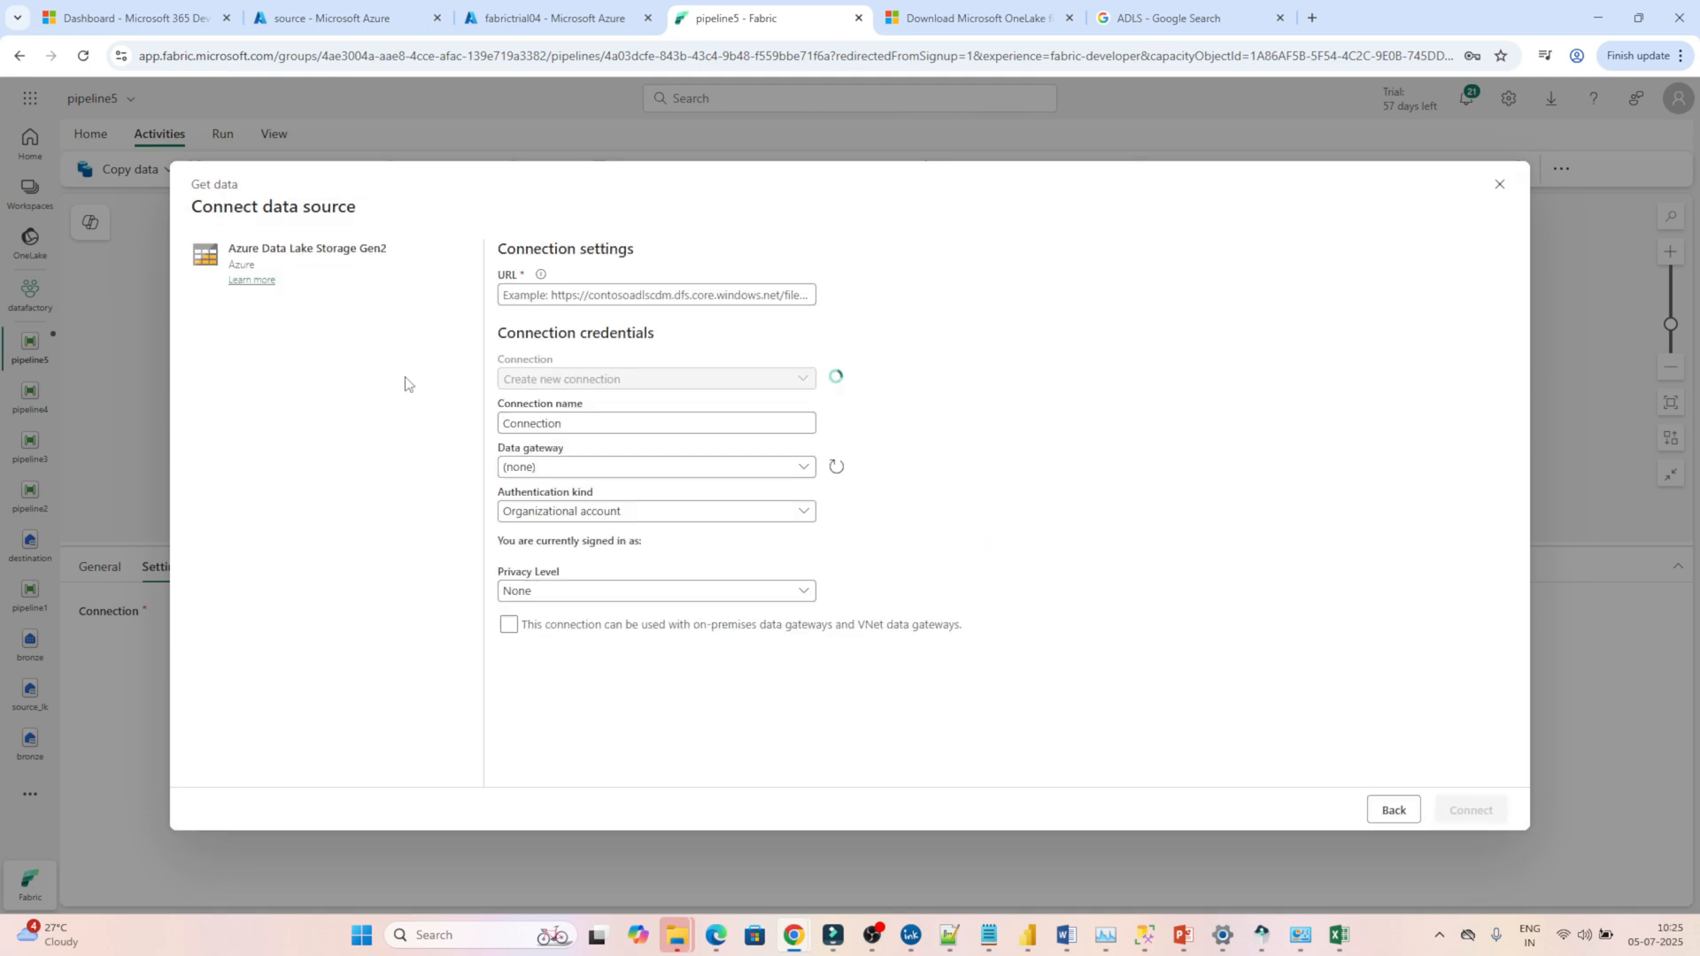
Switch to the Azure portal and copy the Data Lake Storage endpoint URL of the storage account pocstorage7494.
left_click(324, 6)
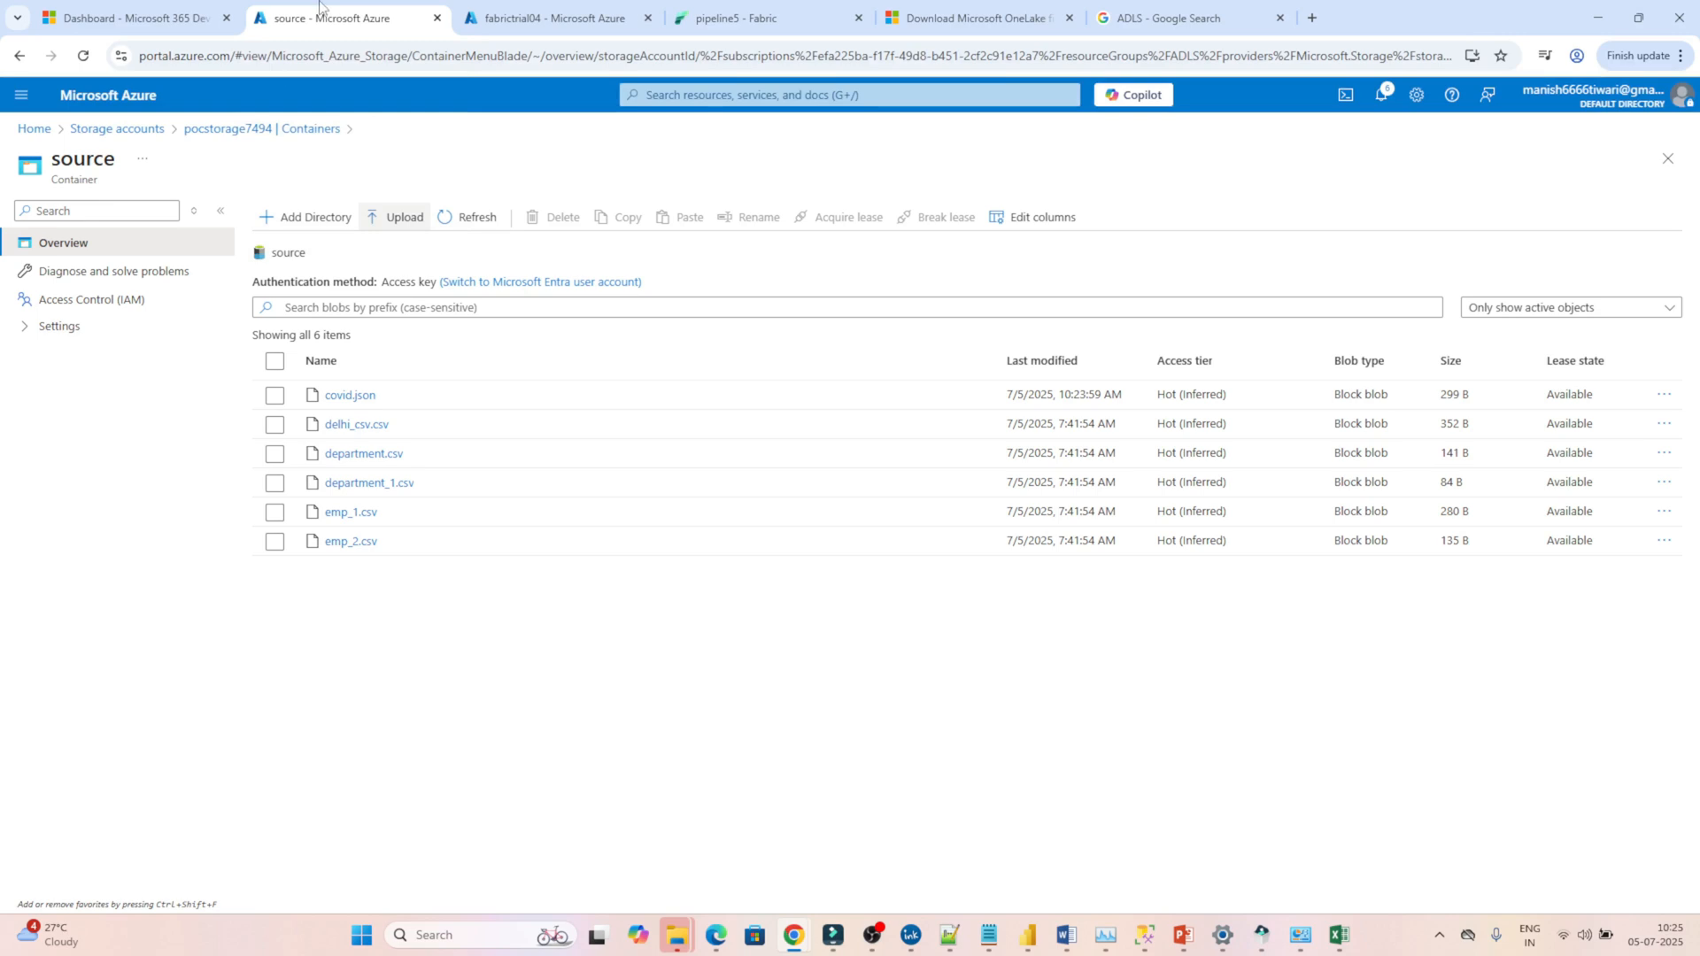
left_click(513, 9)
left_click(713, 6)
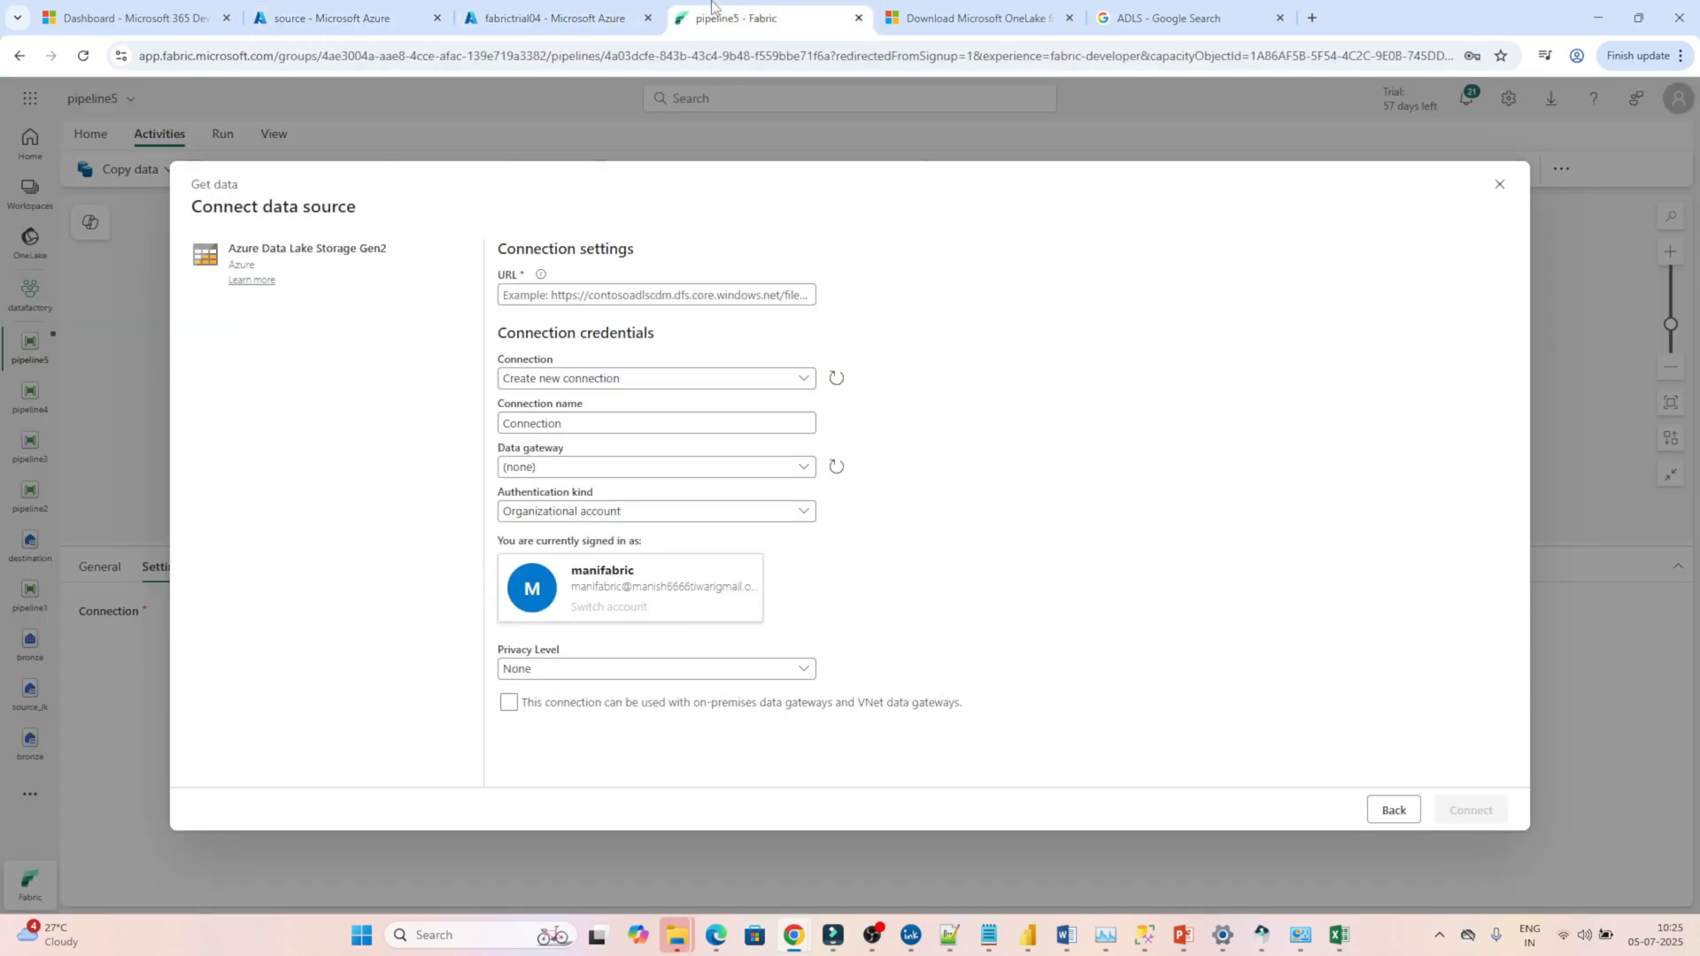
left_click(346, 6)
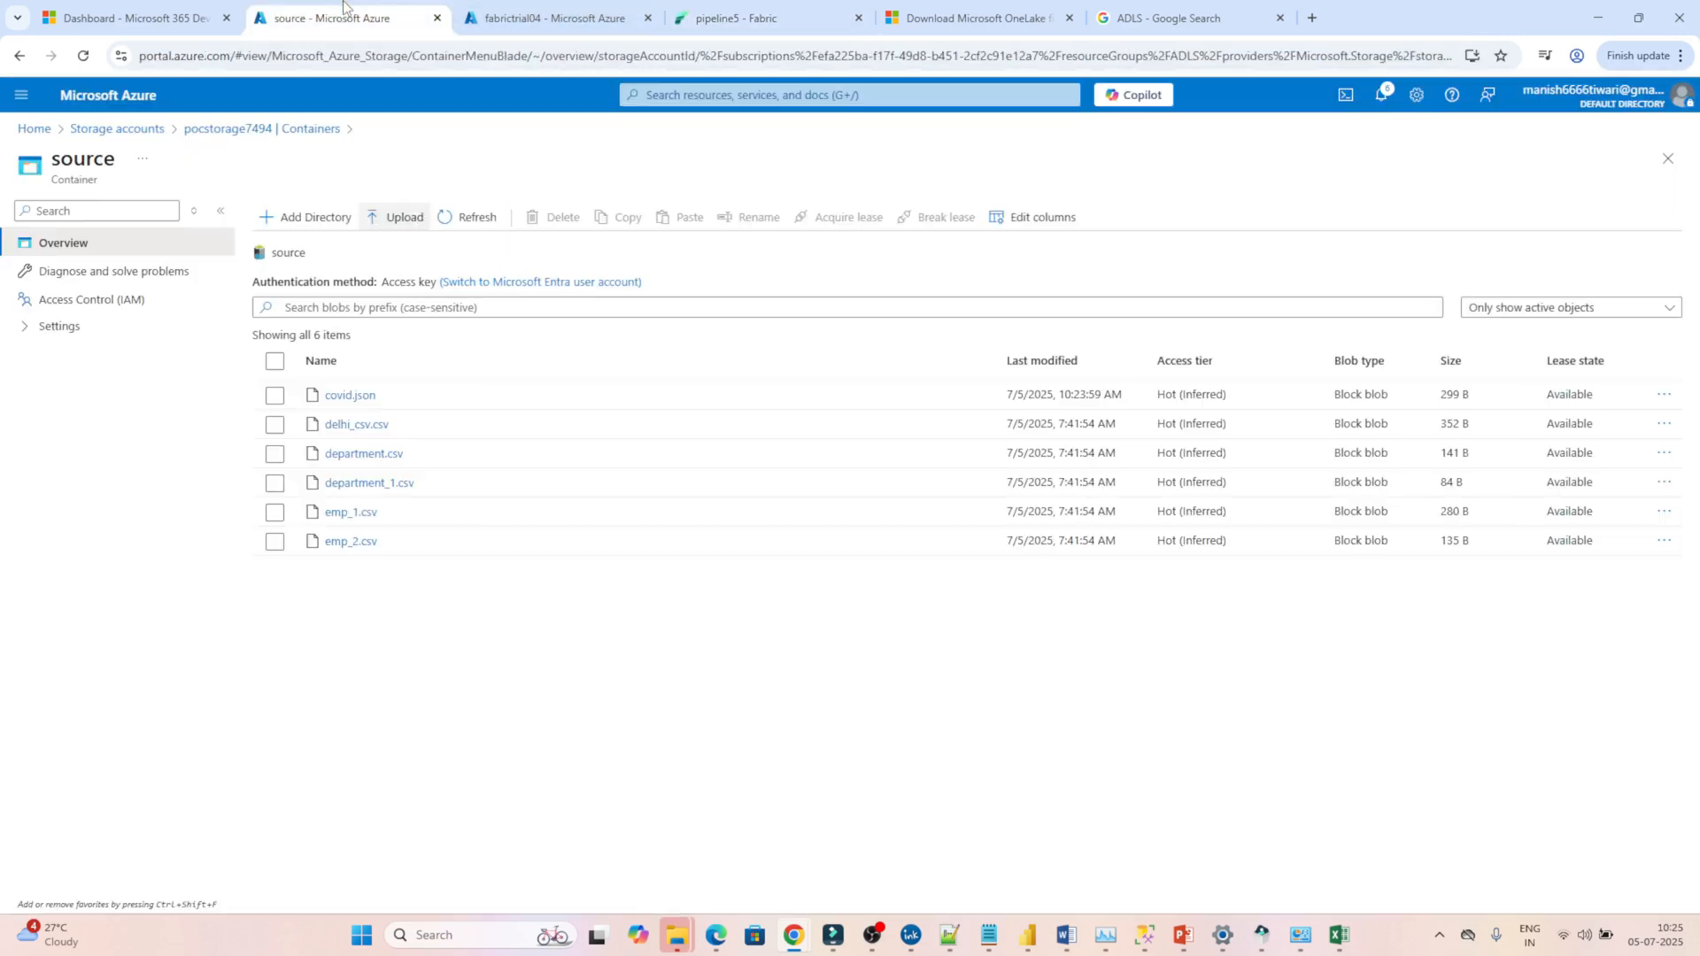
left_click(247, 129)
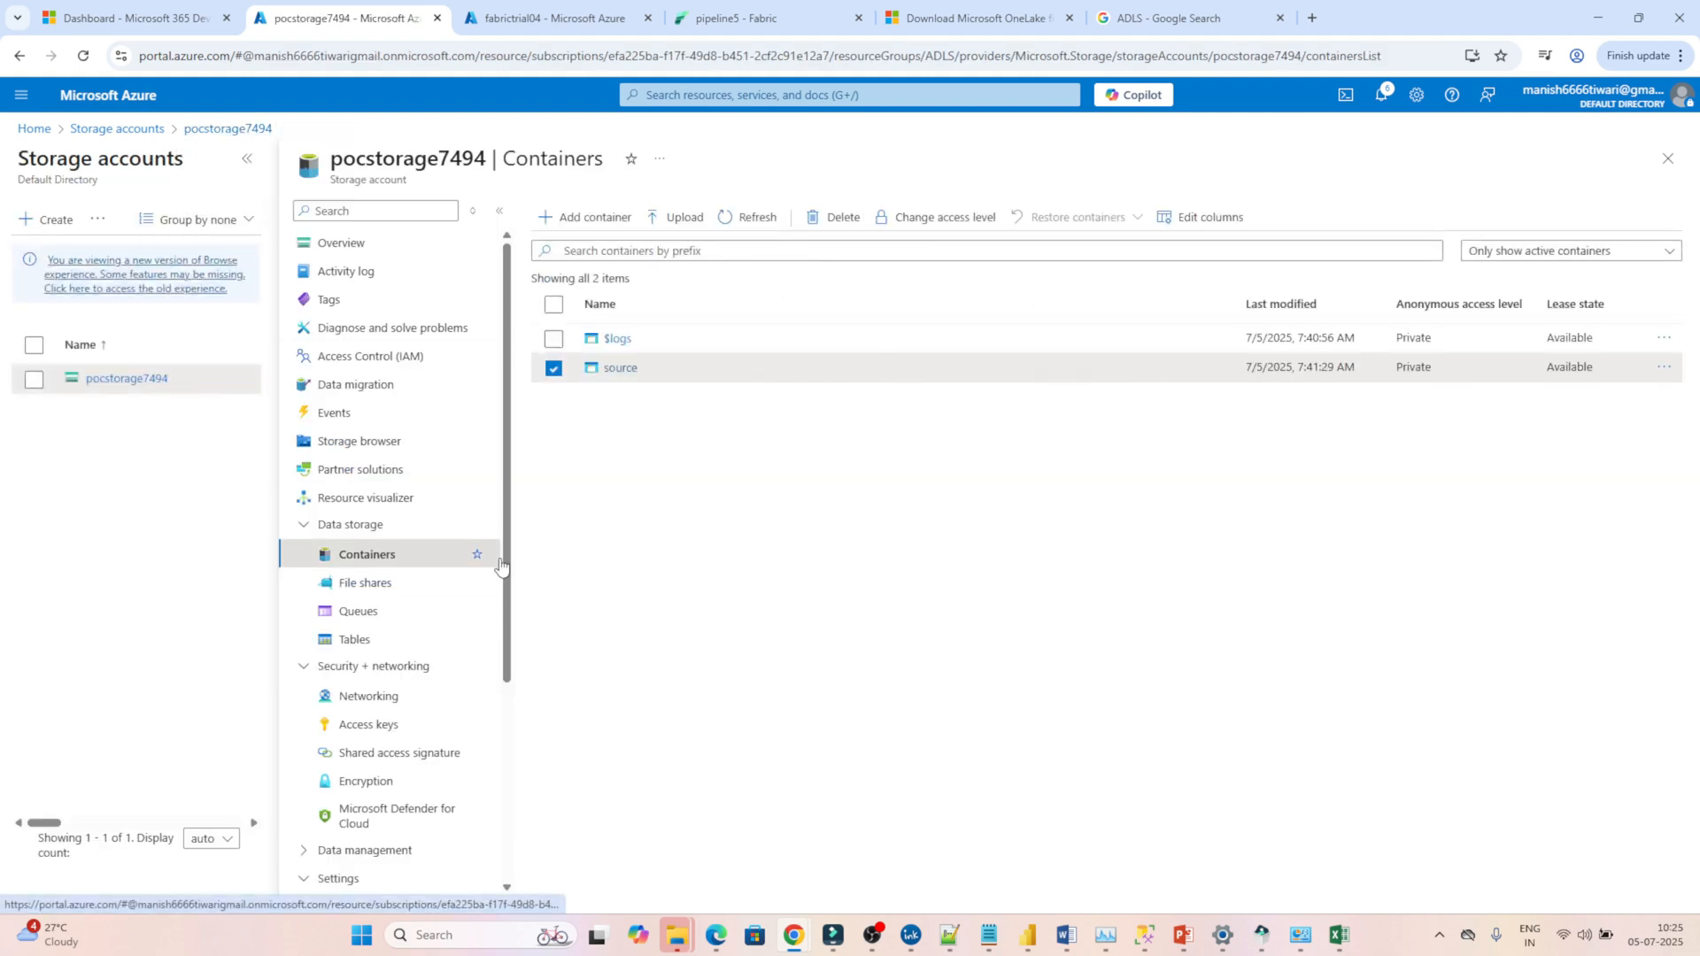
left_click_drag(510, 617, 511, 788)
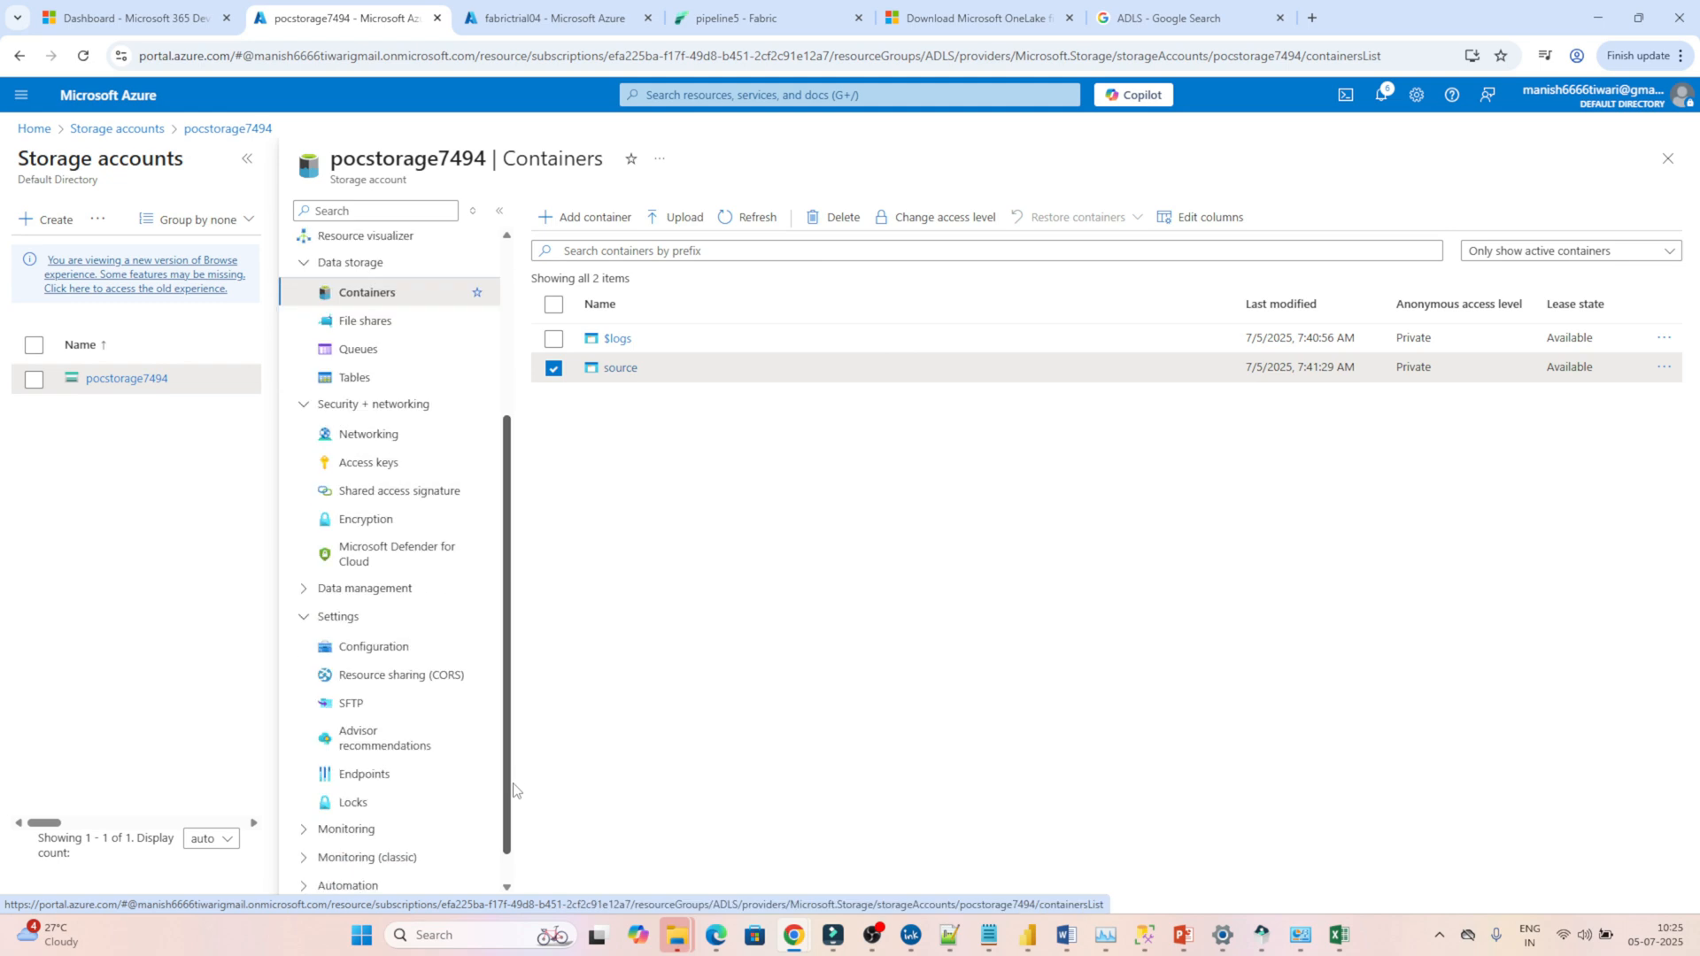
left_click(364, 776)
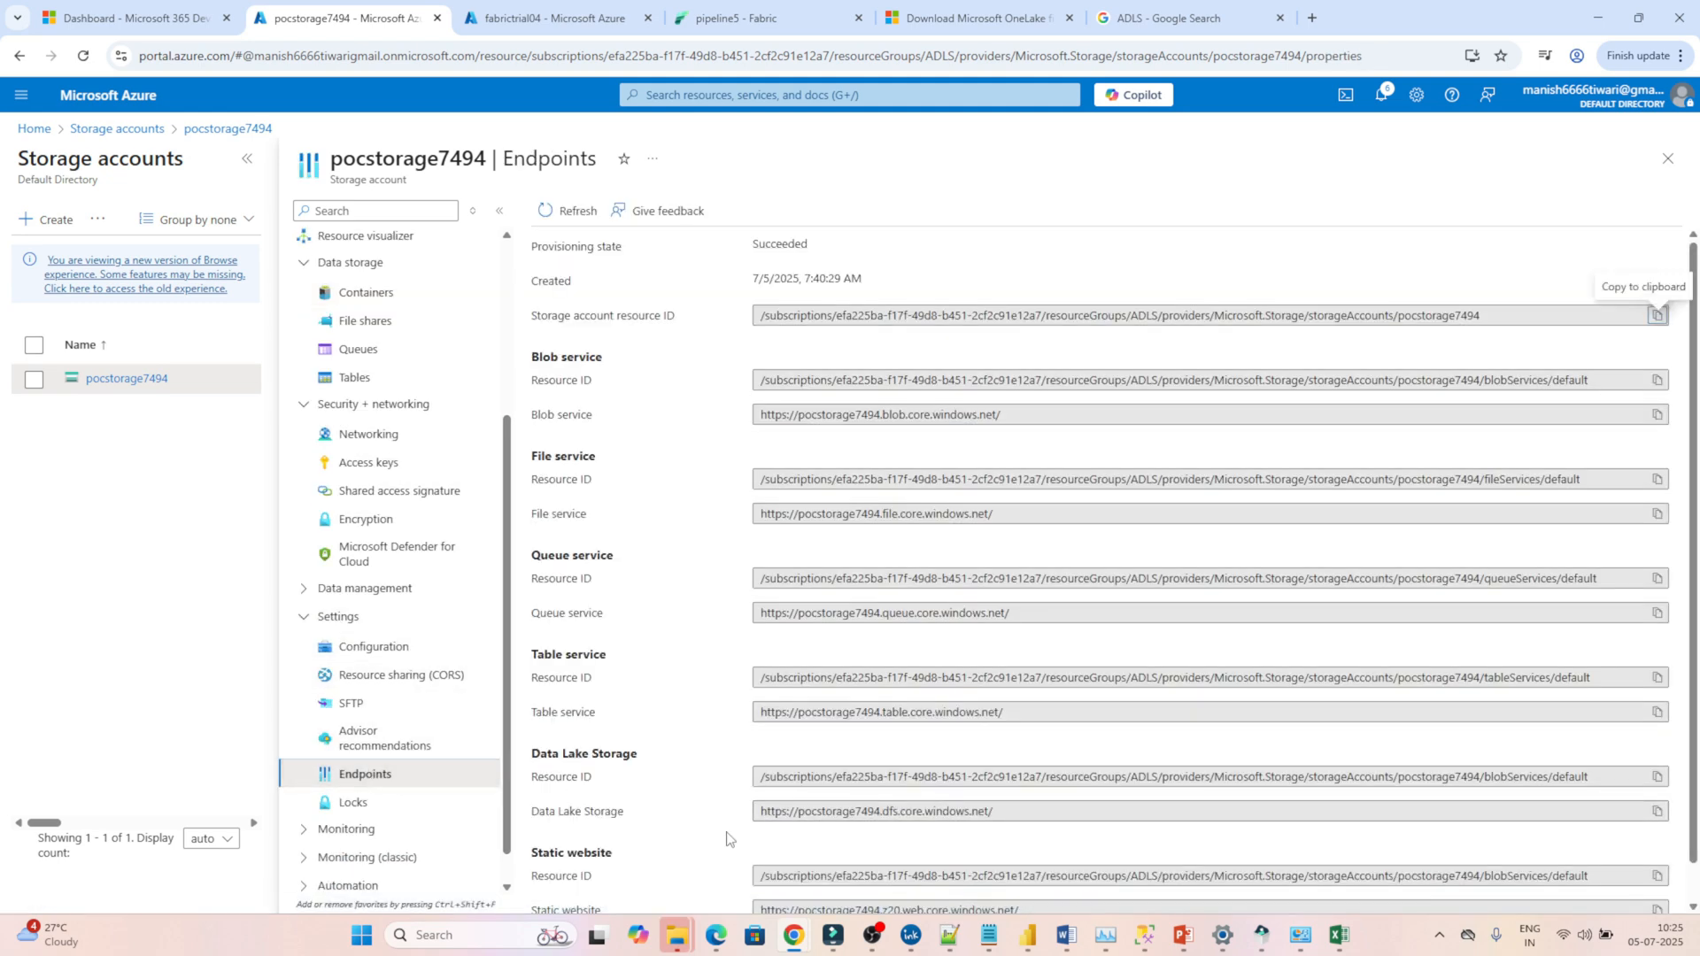
left_click(1658, 815)
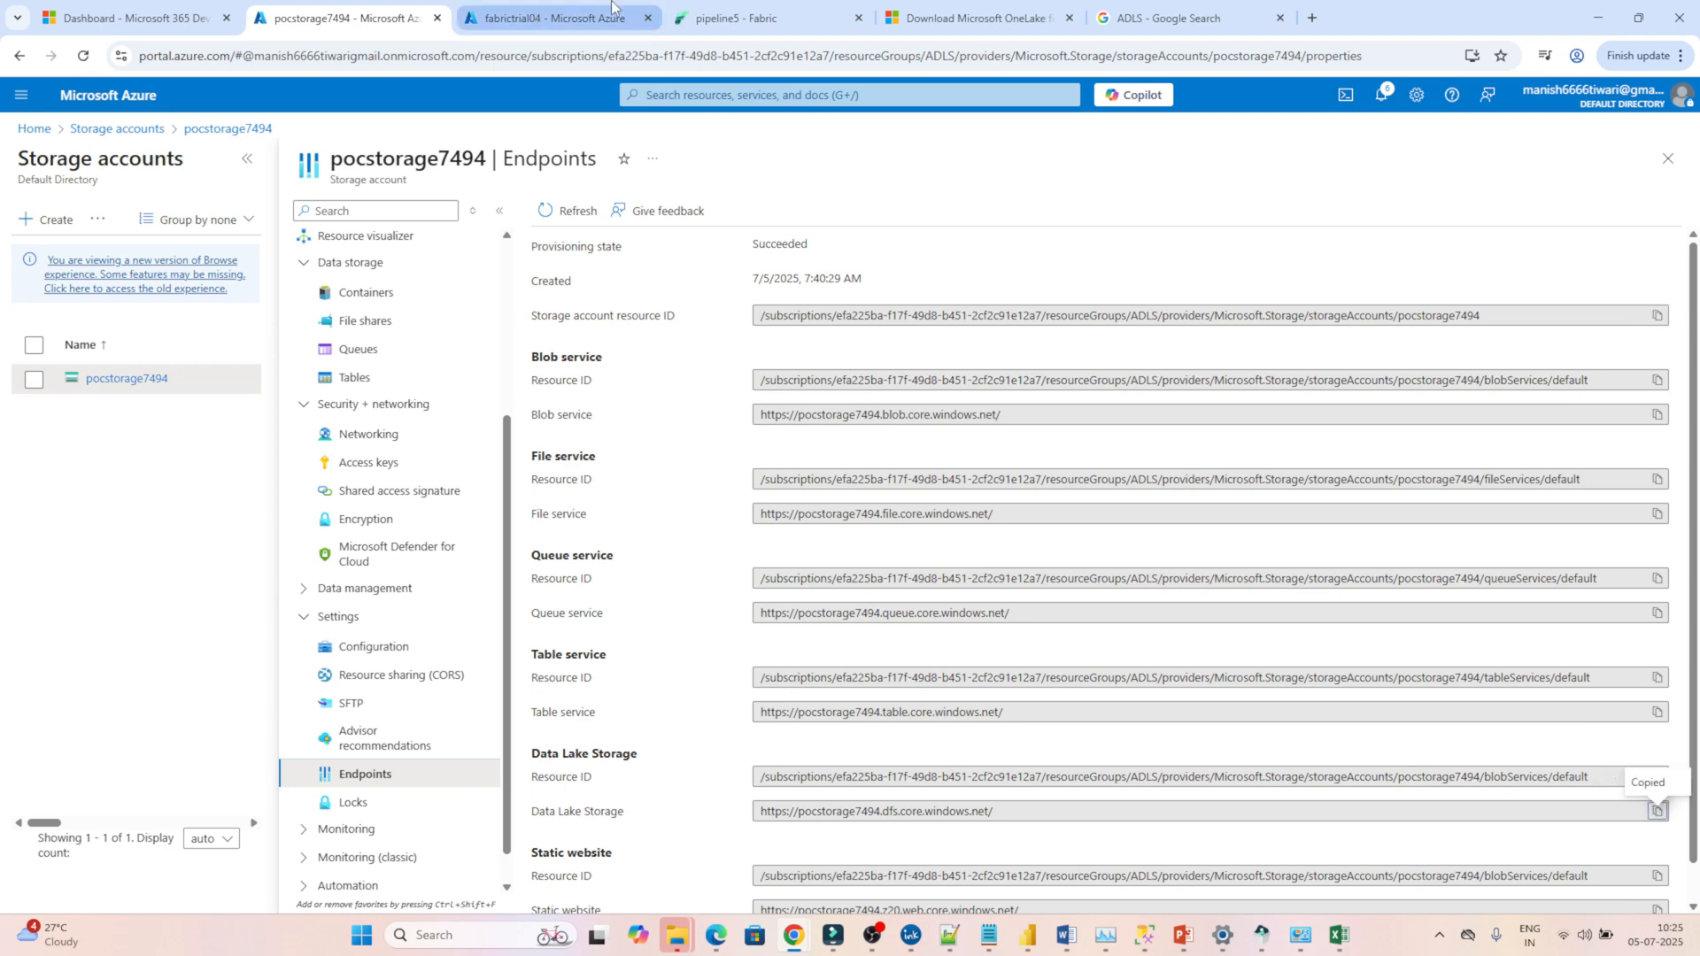
left_click(732, 16)
left_click(606, 293)
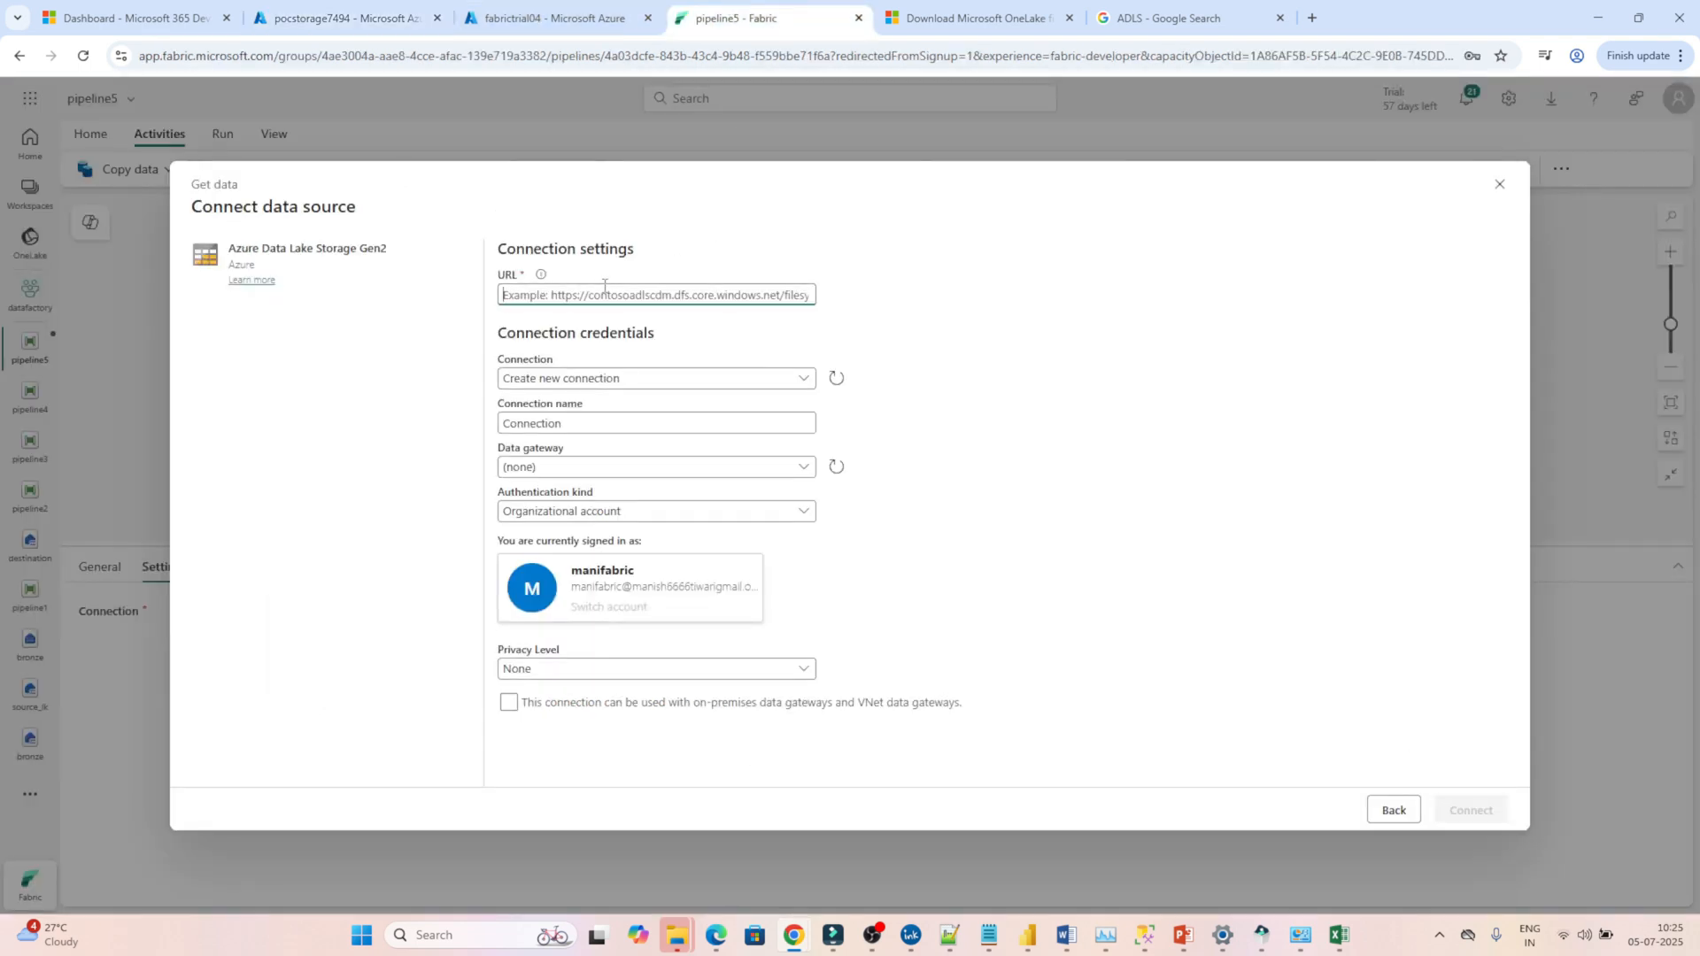
key("ctrl+v")
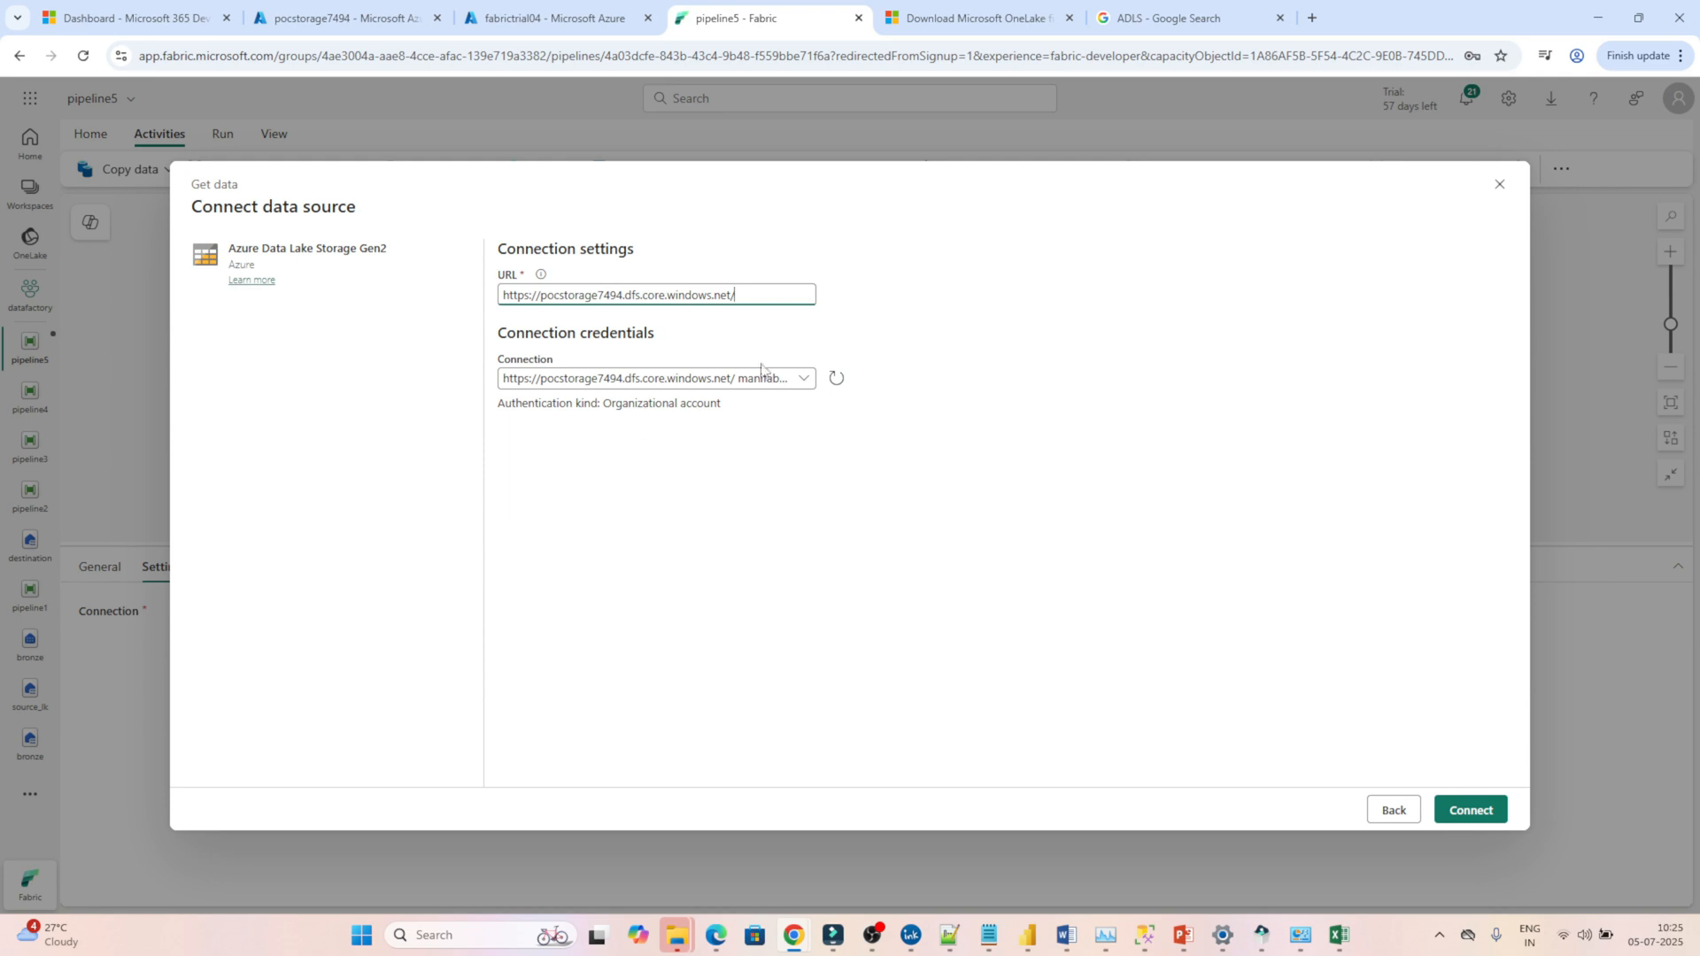
left_click(802, 378)
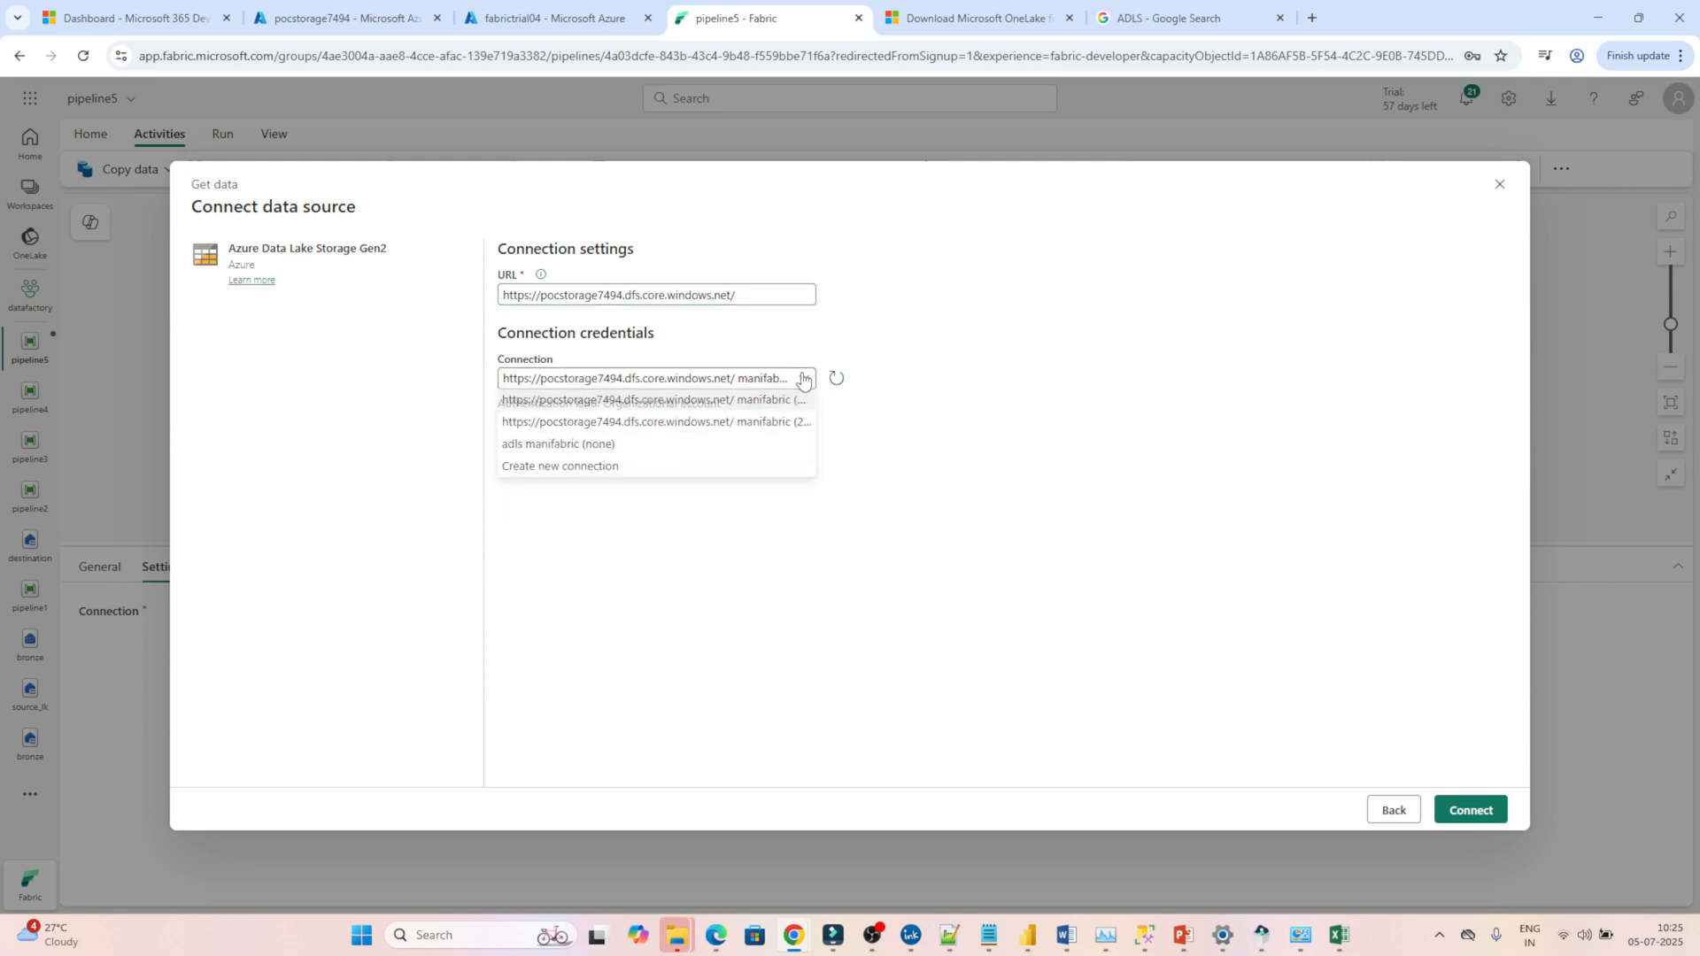
left_click(563, 472)
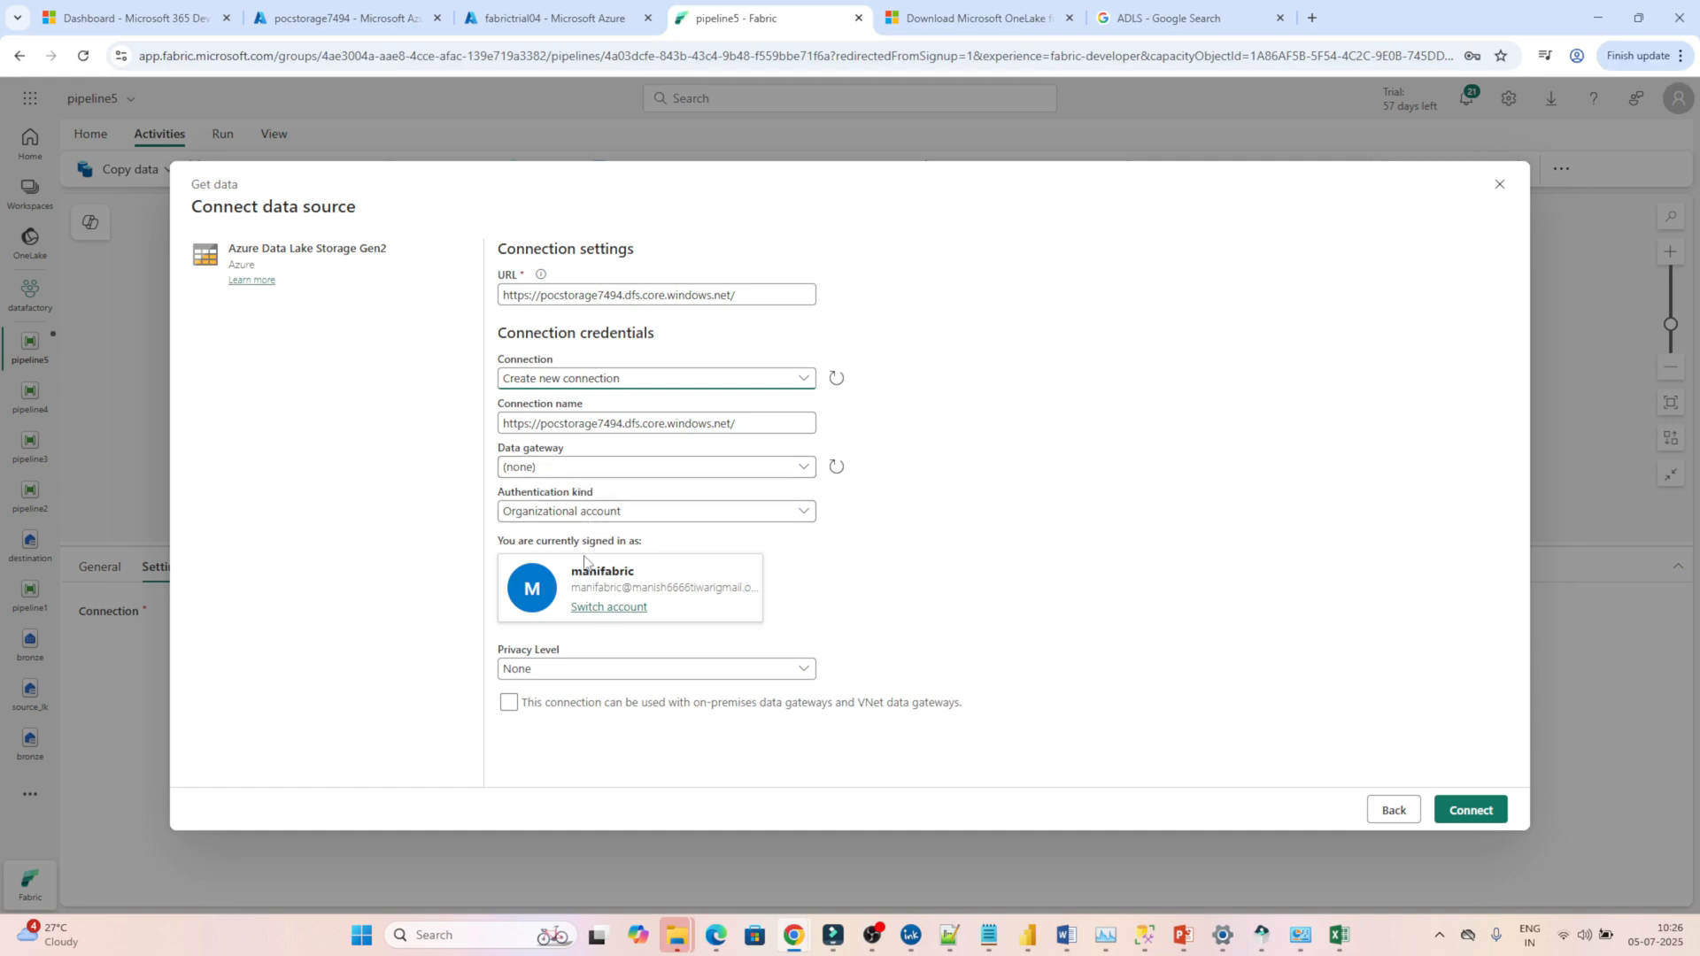
left_click(563, 512)
left_click(531, 537)
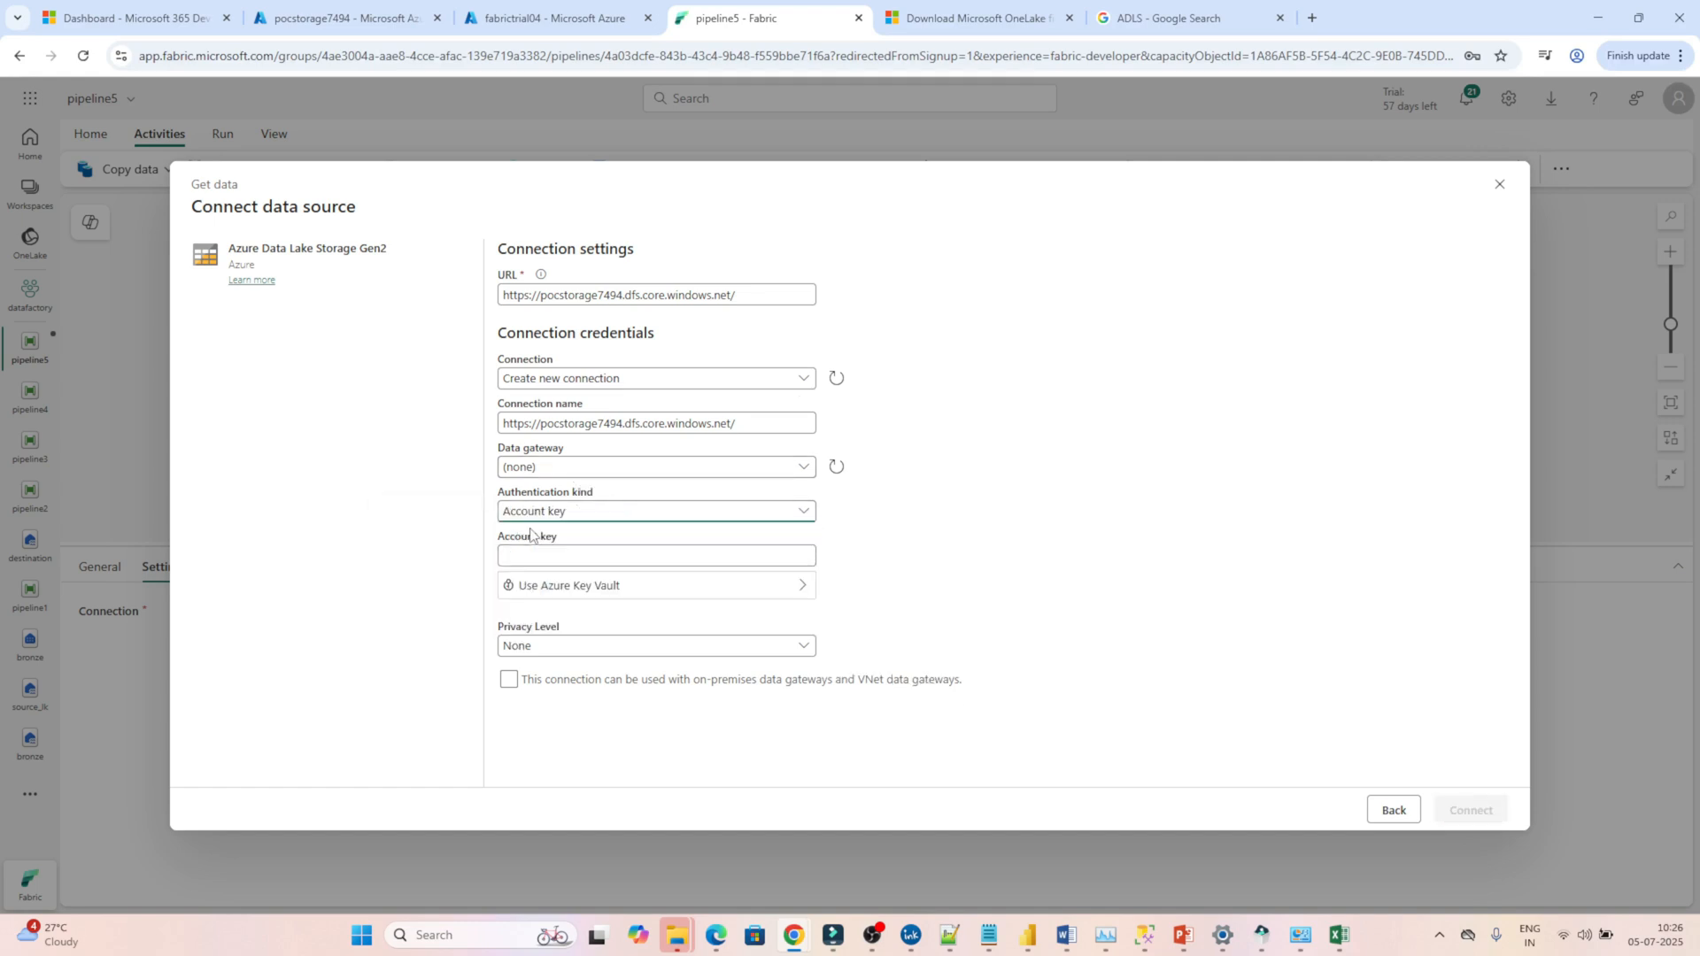
Switch to the Azure portal, reveal the key1 access key of pocstorage7494 and copy it.
left_click(346, 17)
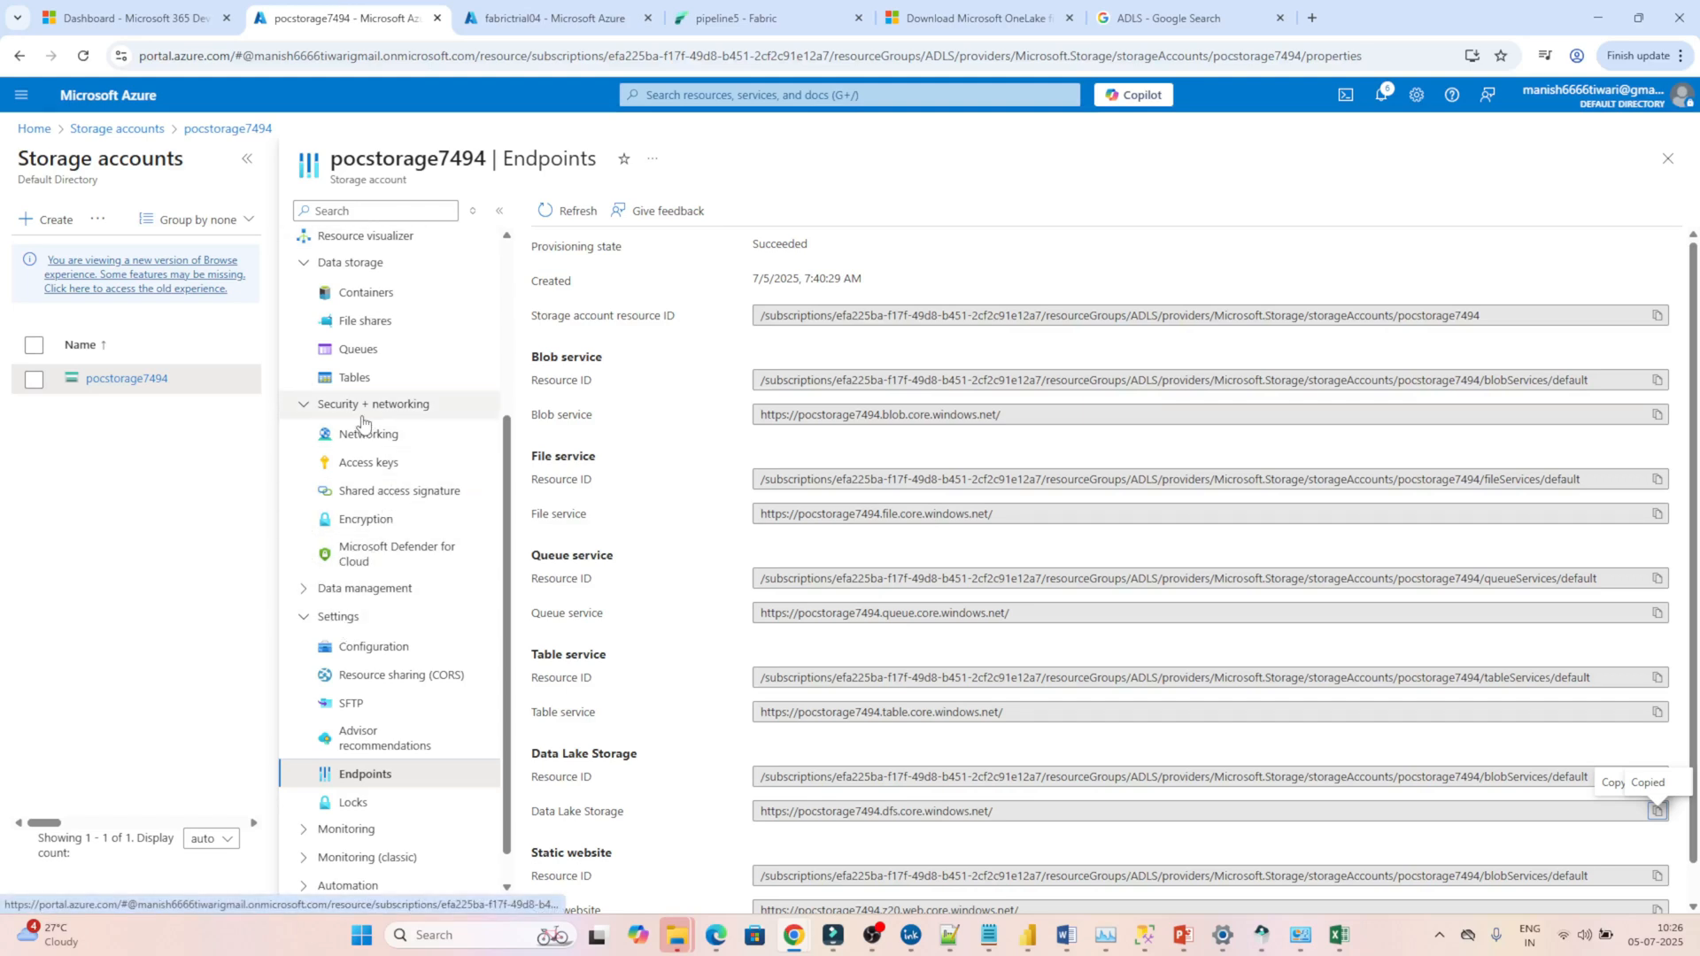
left_click(359, 469)
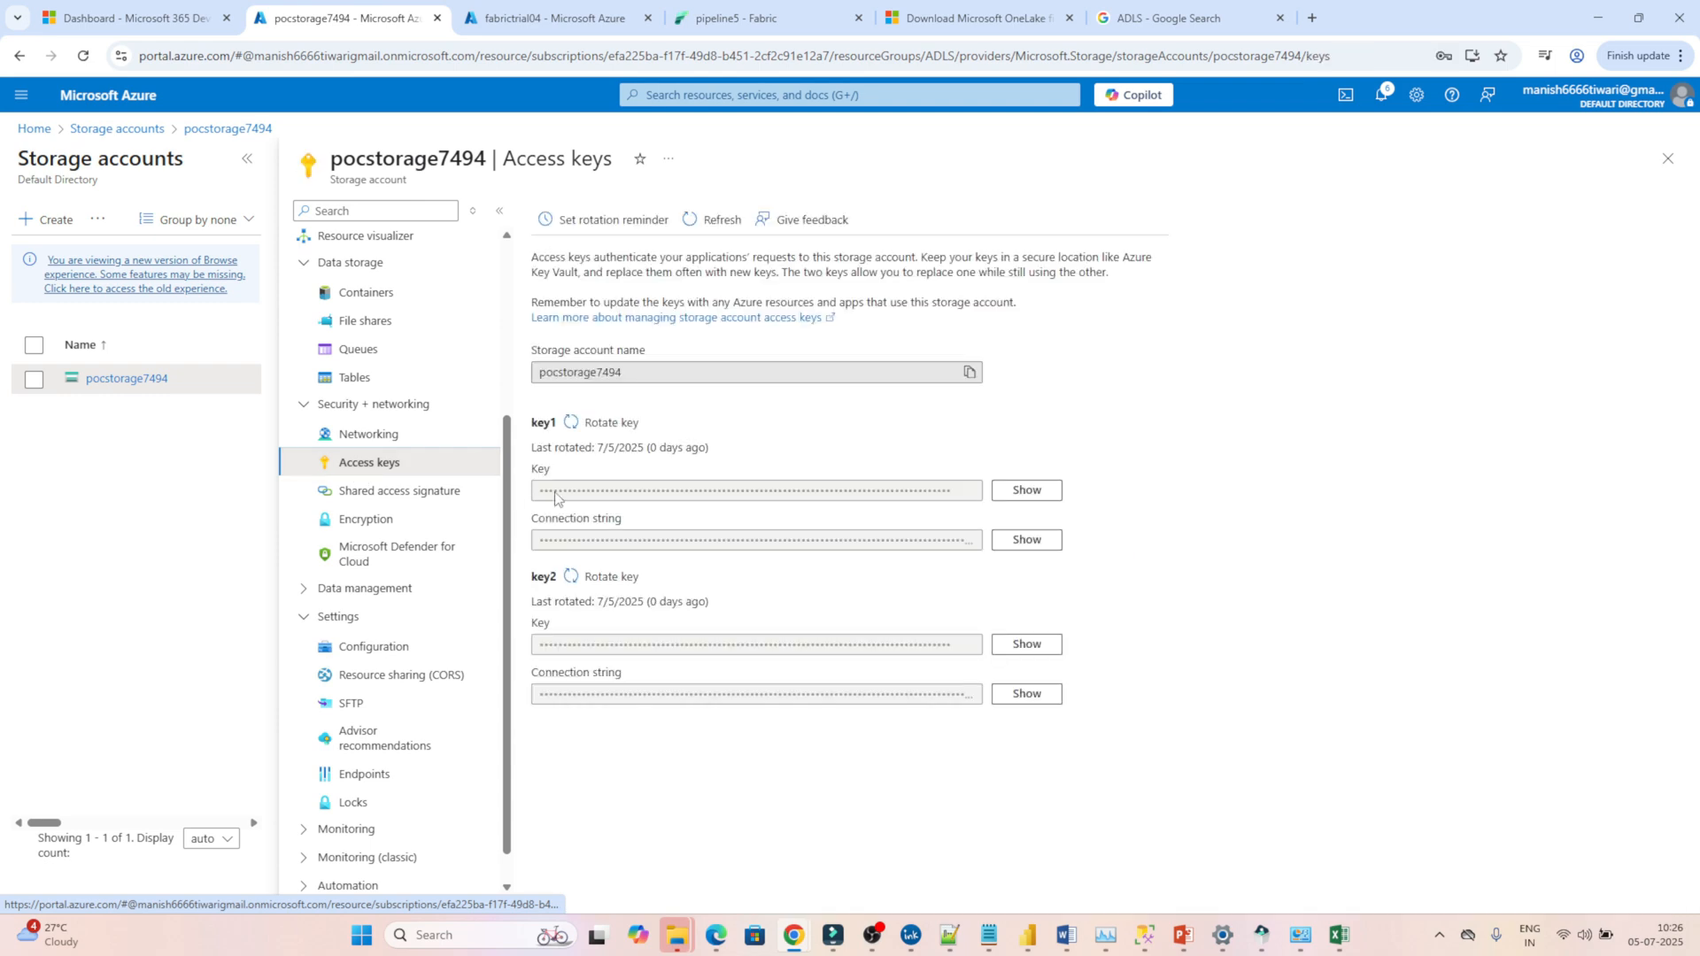
left_click(1046, 496)
left_click(969, 491)
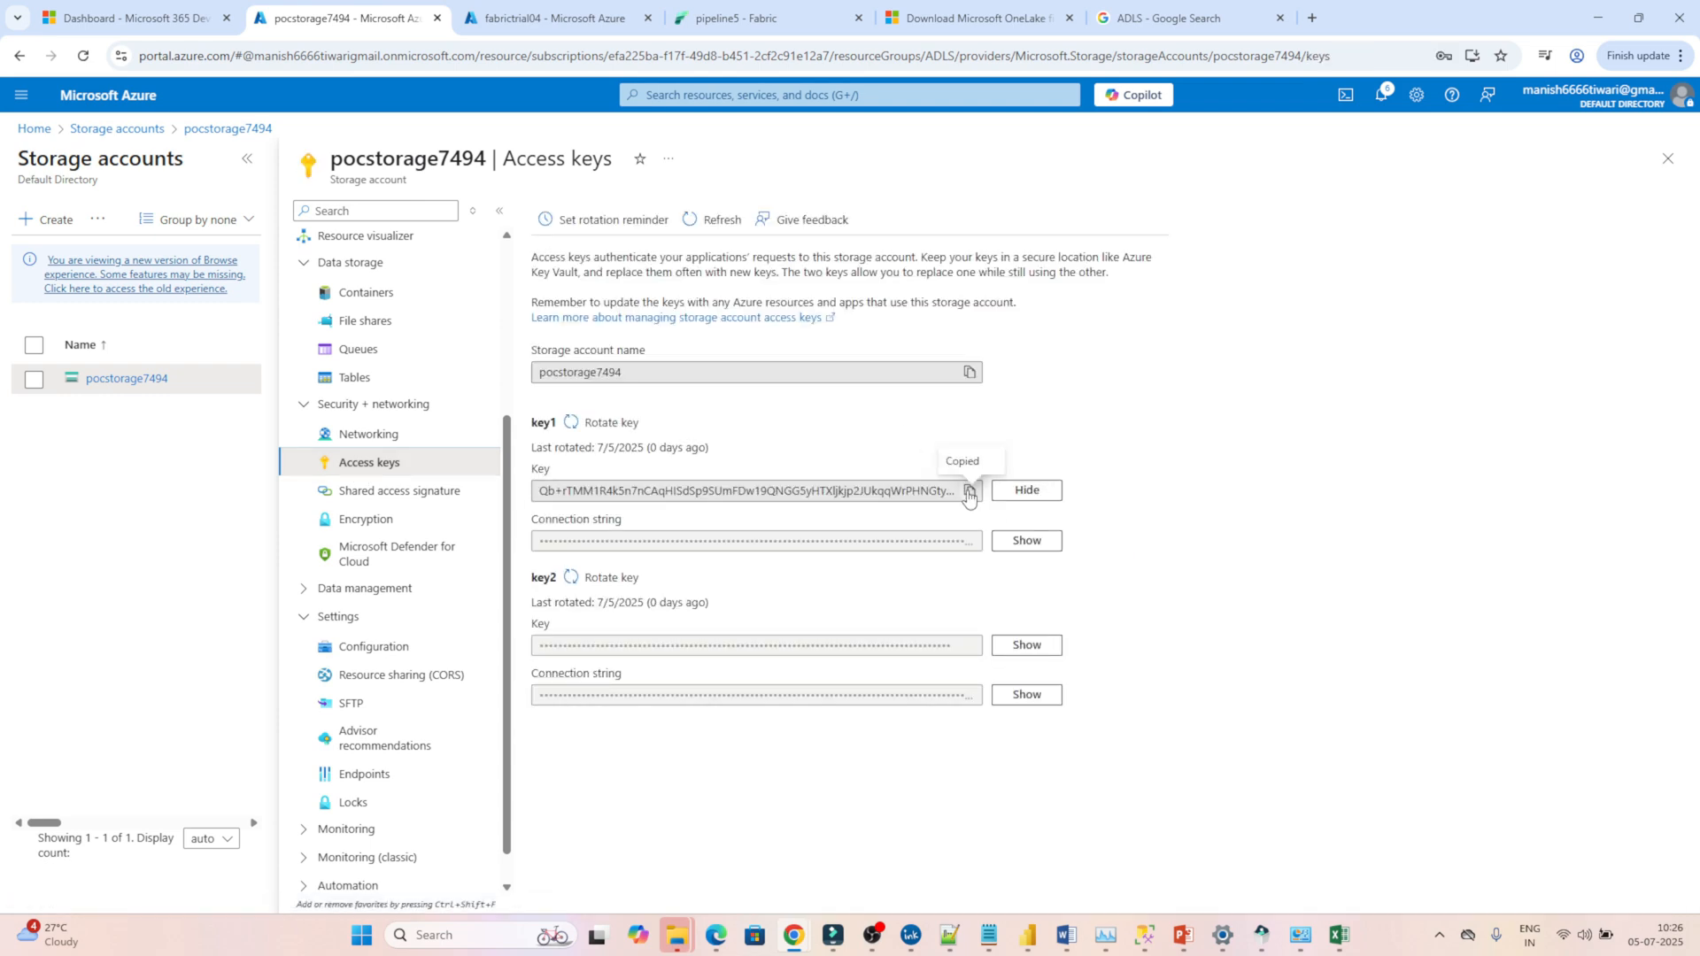
Switch to Microsoft Fabric, paste the storage access key as the account key and connect the data source.
left_click(726, 8)
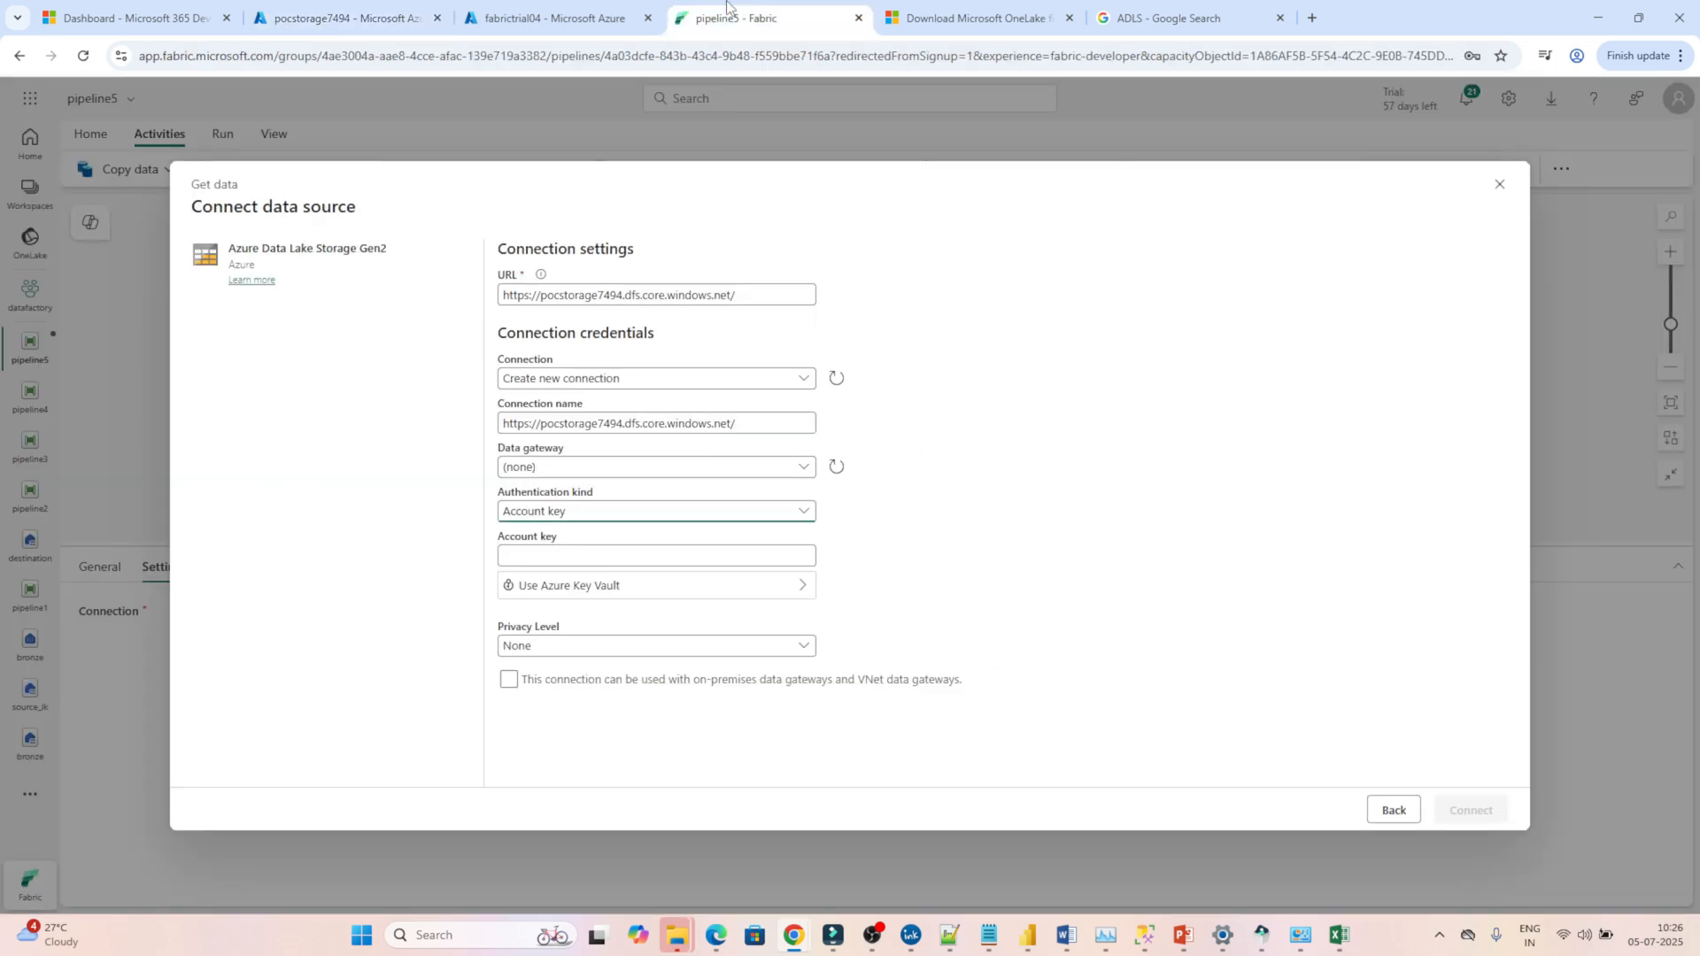
left_click(533, 556)
key("ctrl+v")
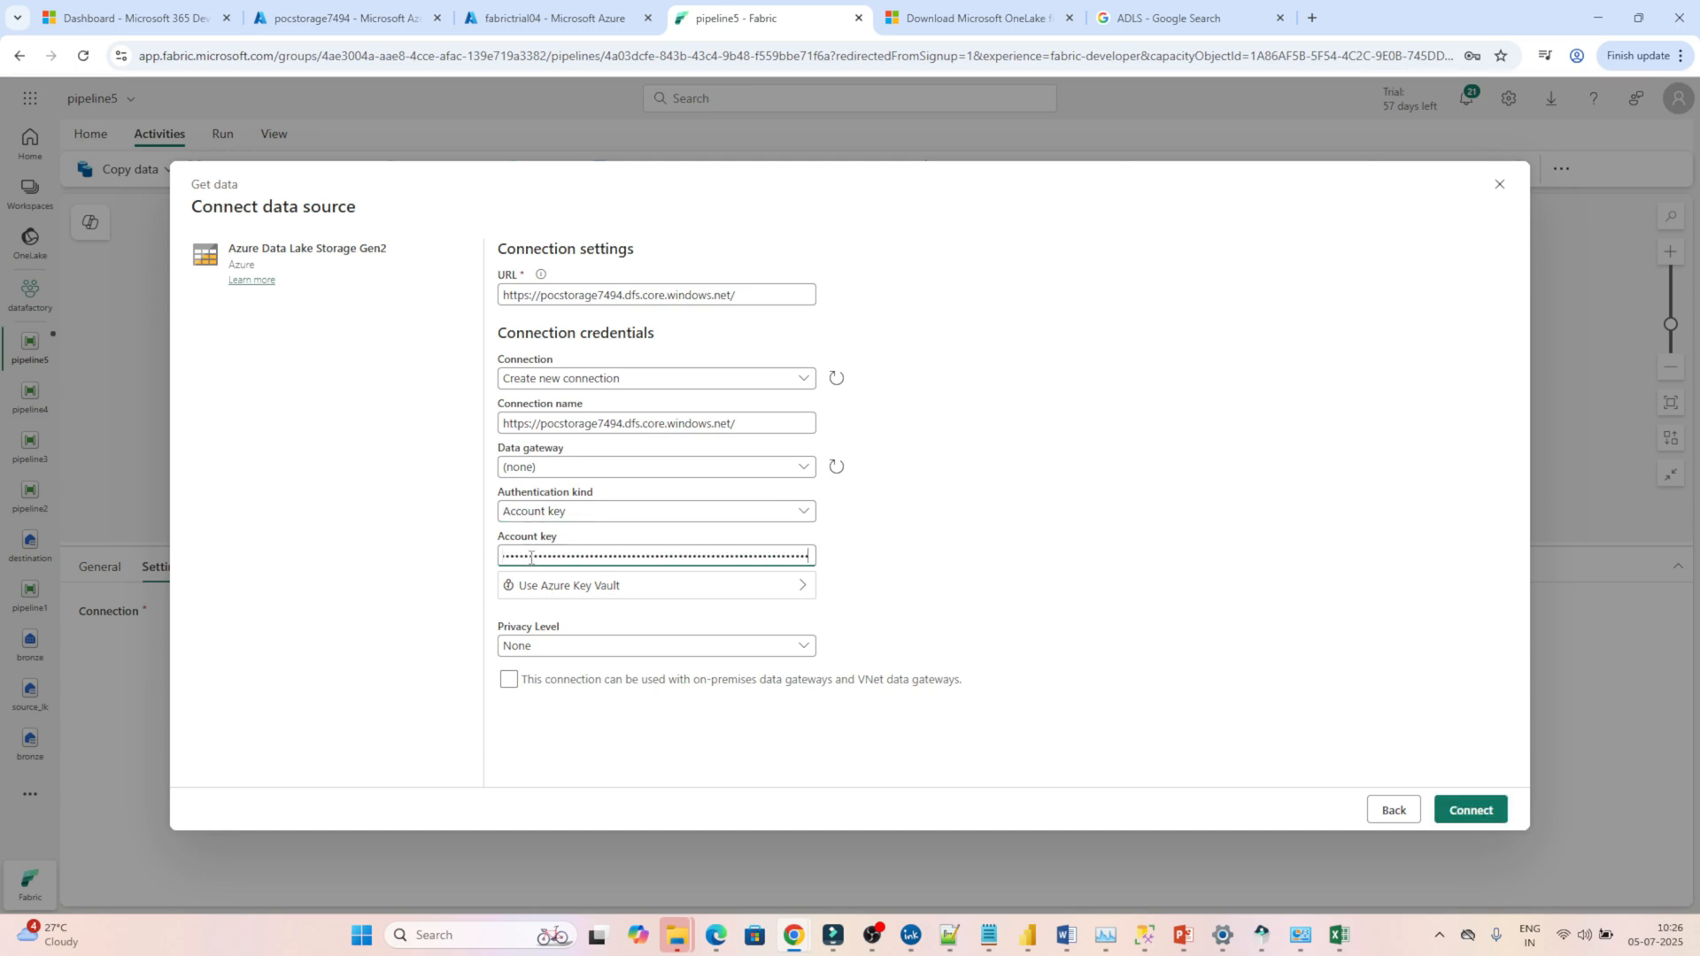
left_click(1470, 809)
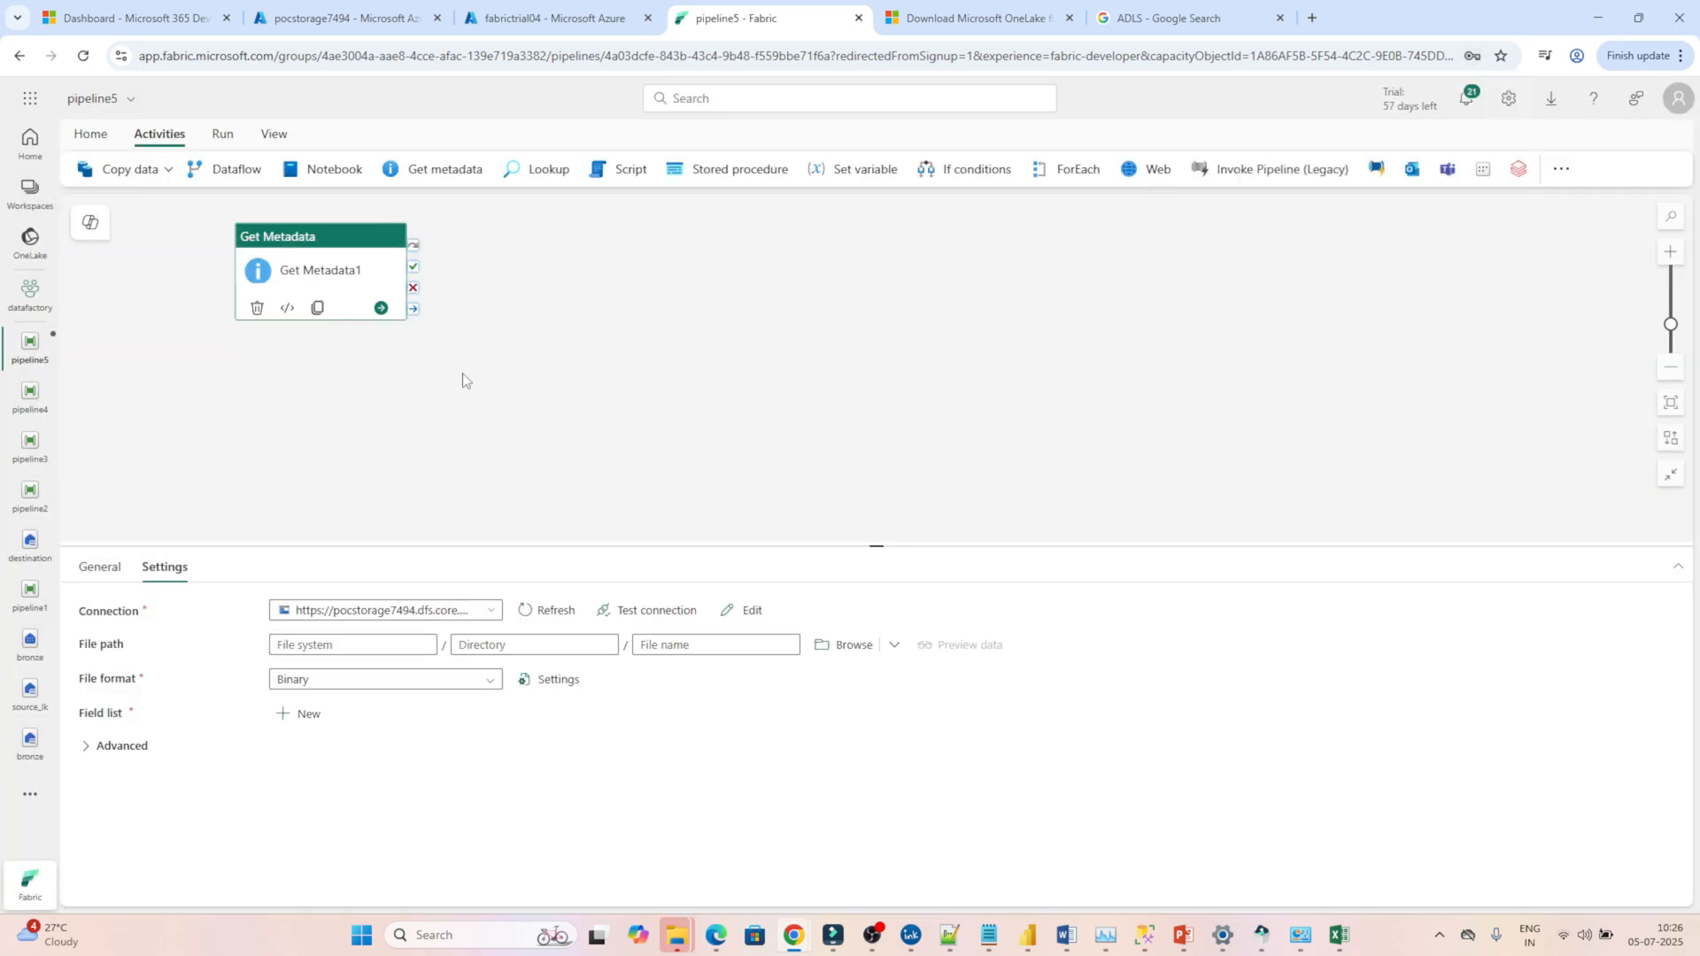
Set the Get Metadata file path to the source container and the file format to DelimitedText.
left_click(843, 647)
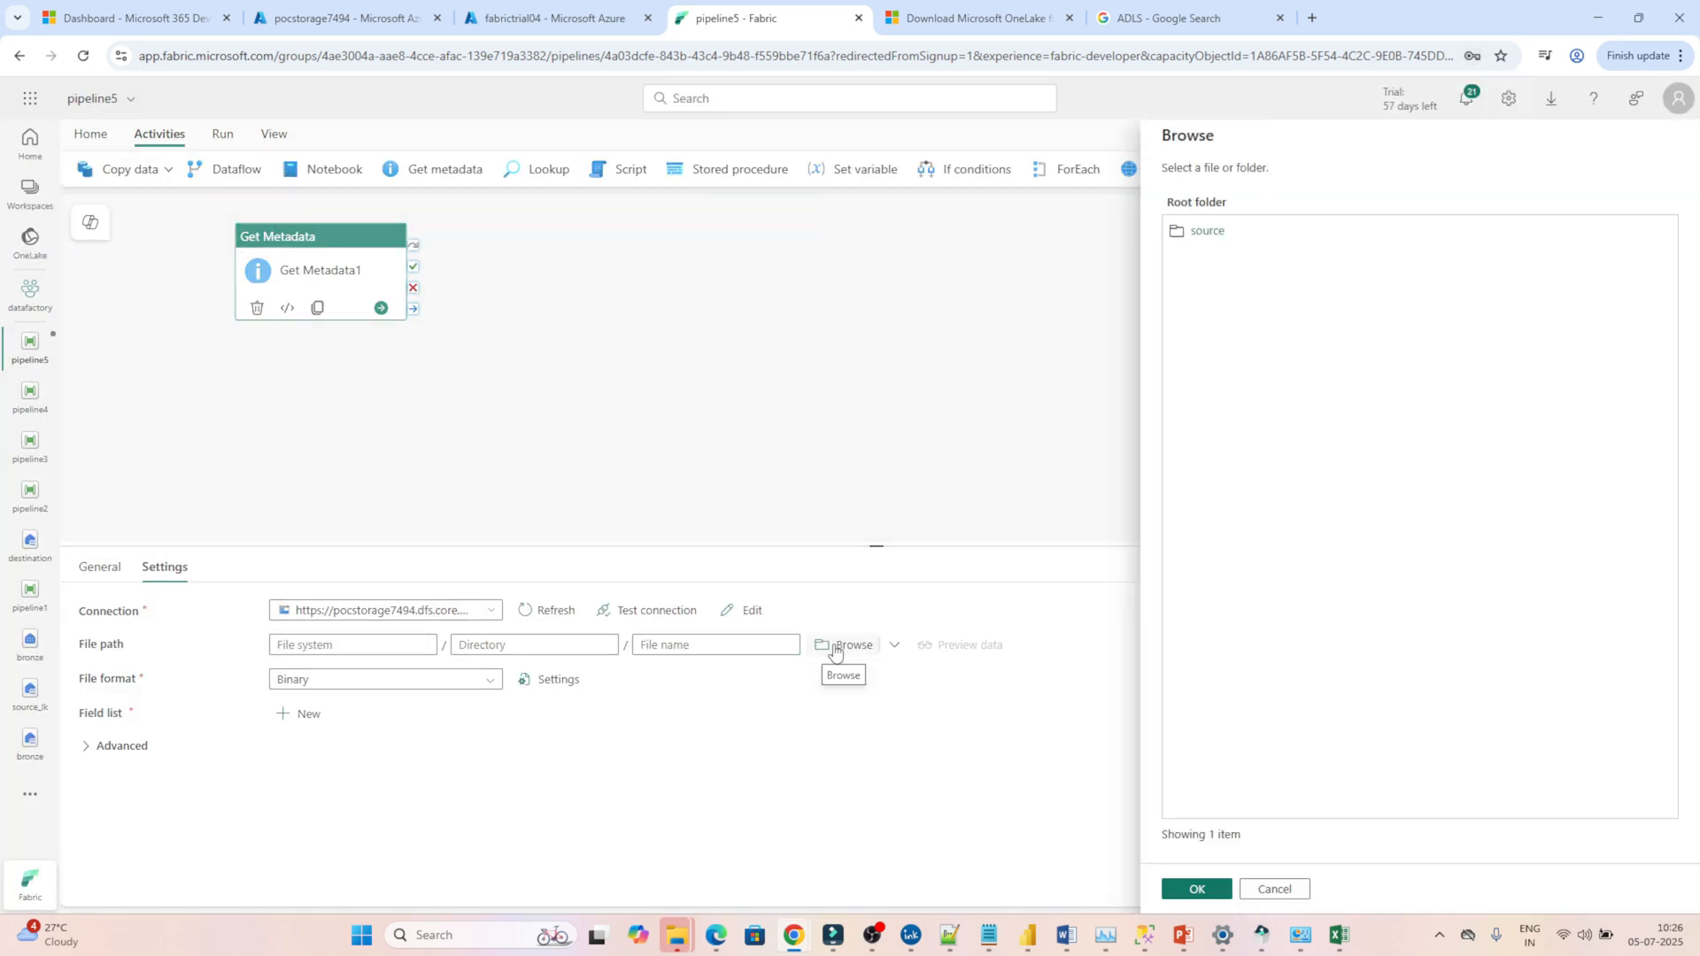
left_click(1207, 231)
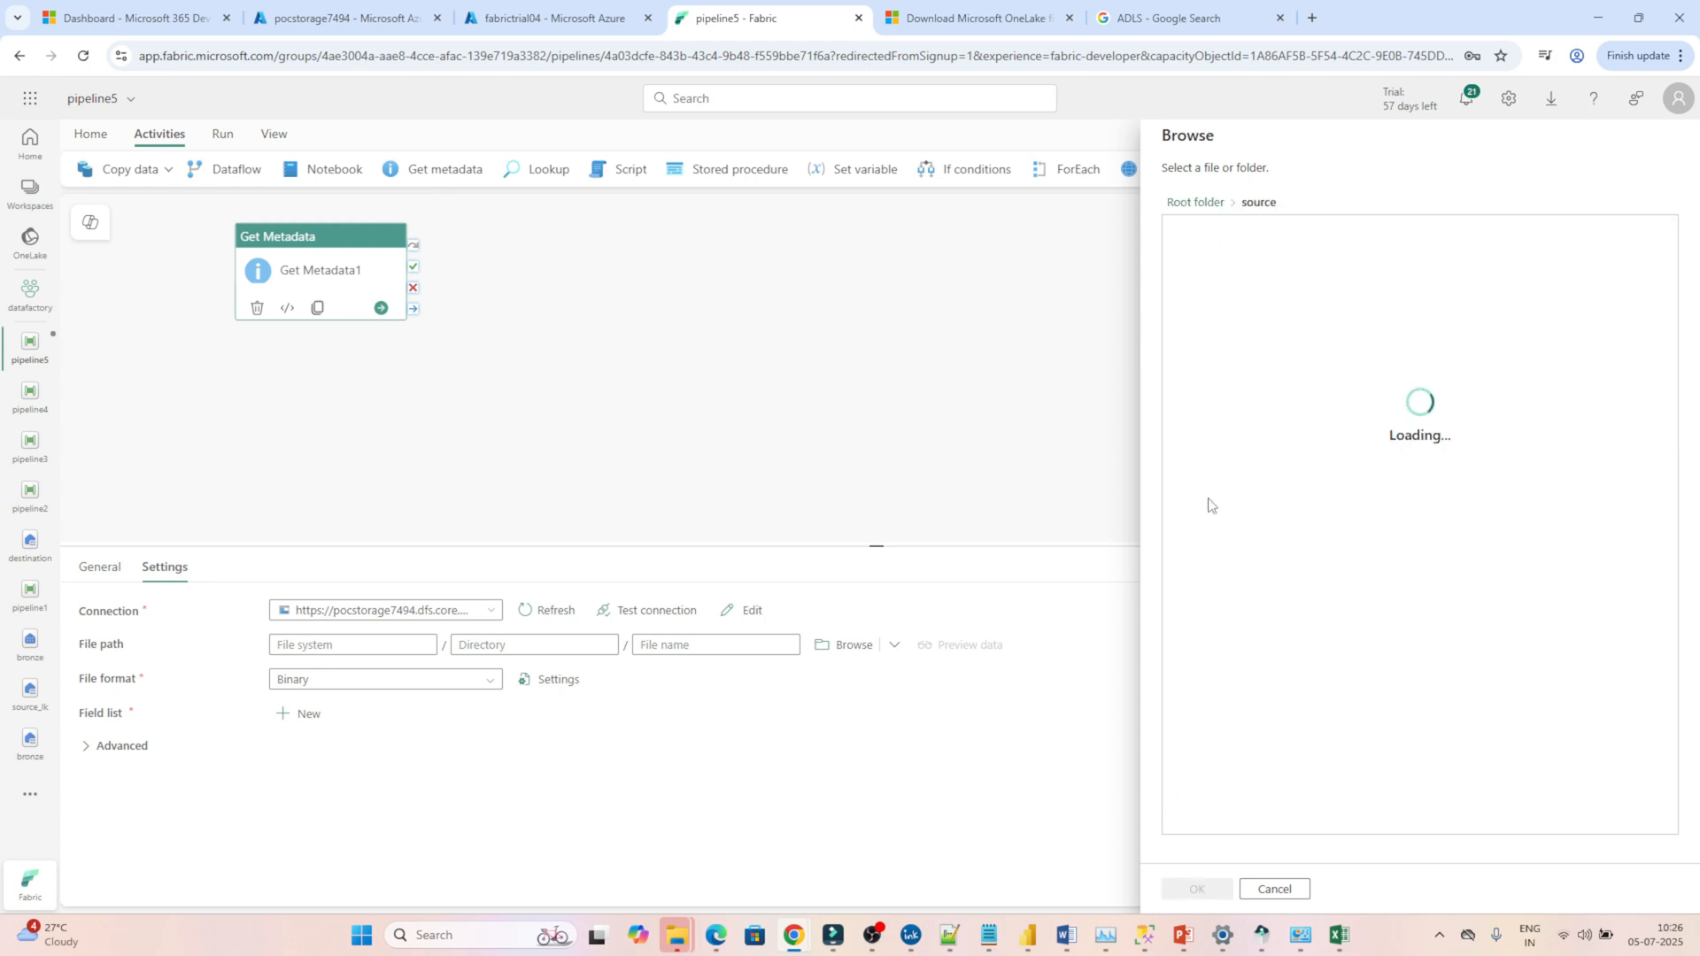
left_click(1194, 889)
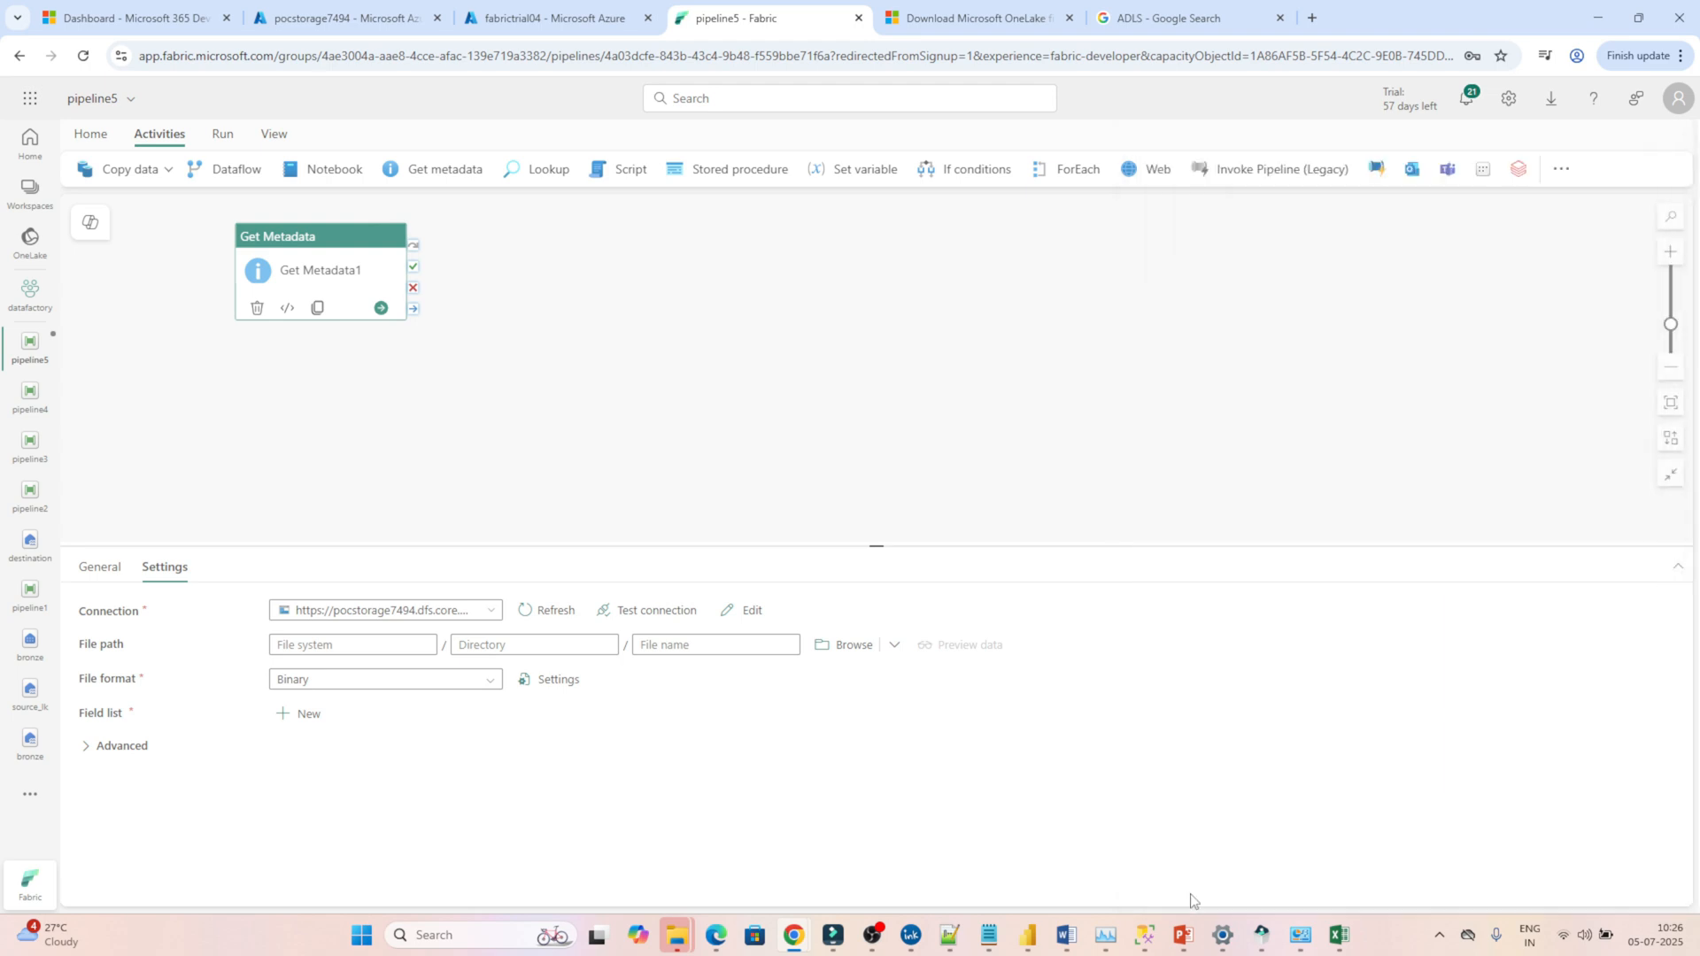
left_click(459, 684)
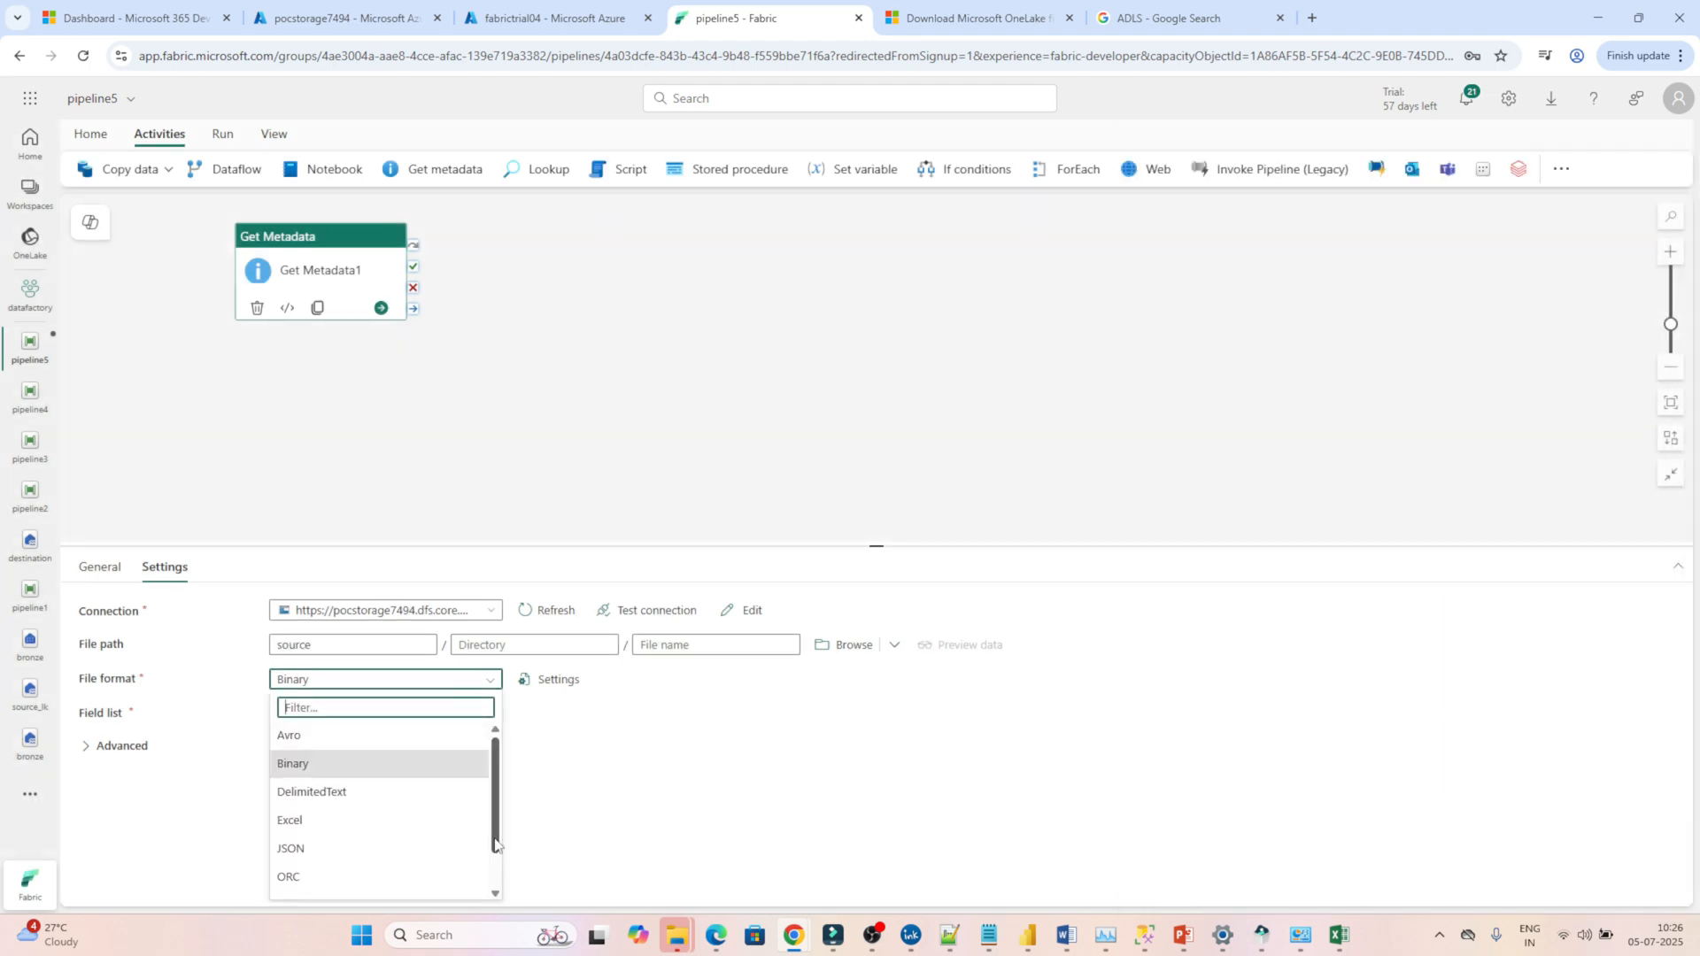
mouse_move(496, 837)
left_mouse_down()
mouse_move(497, 896)
mouse_move(493, 804)
left_mouse_up()
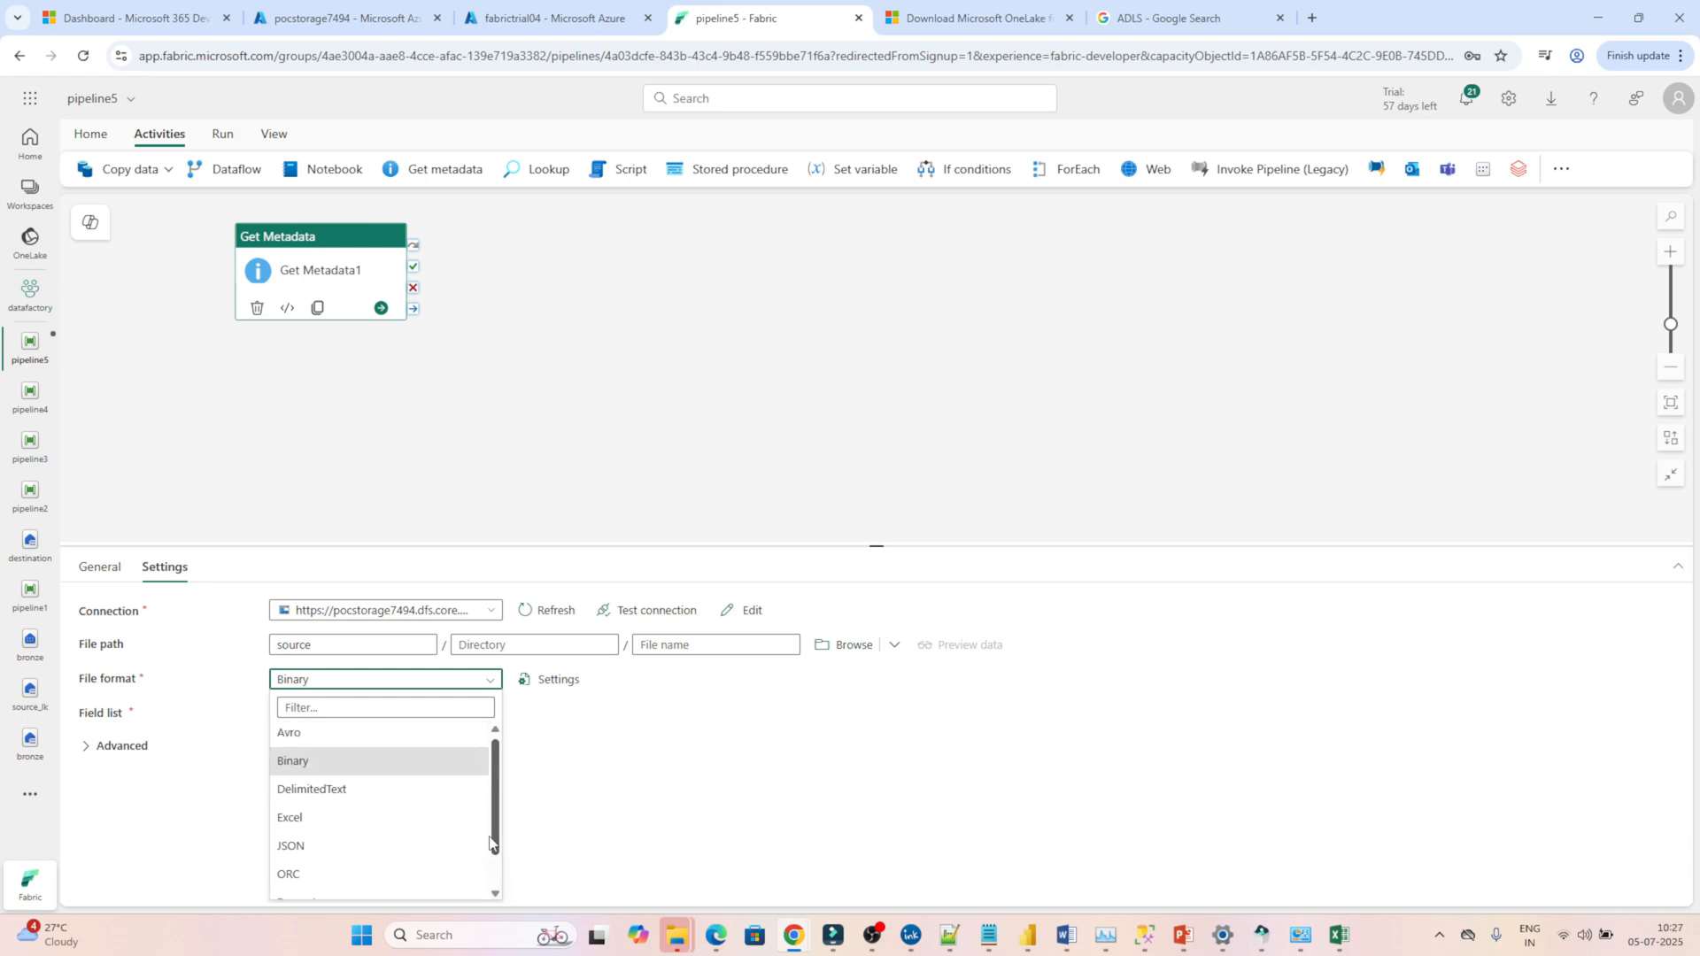
left_click(368, 792)
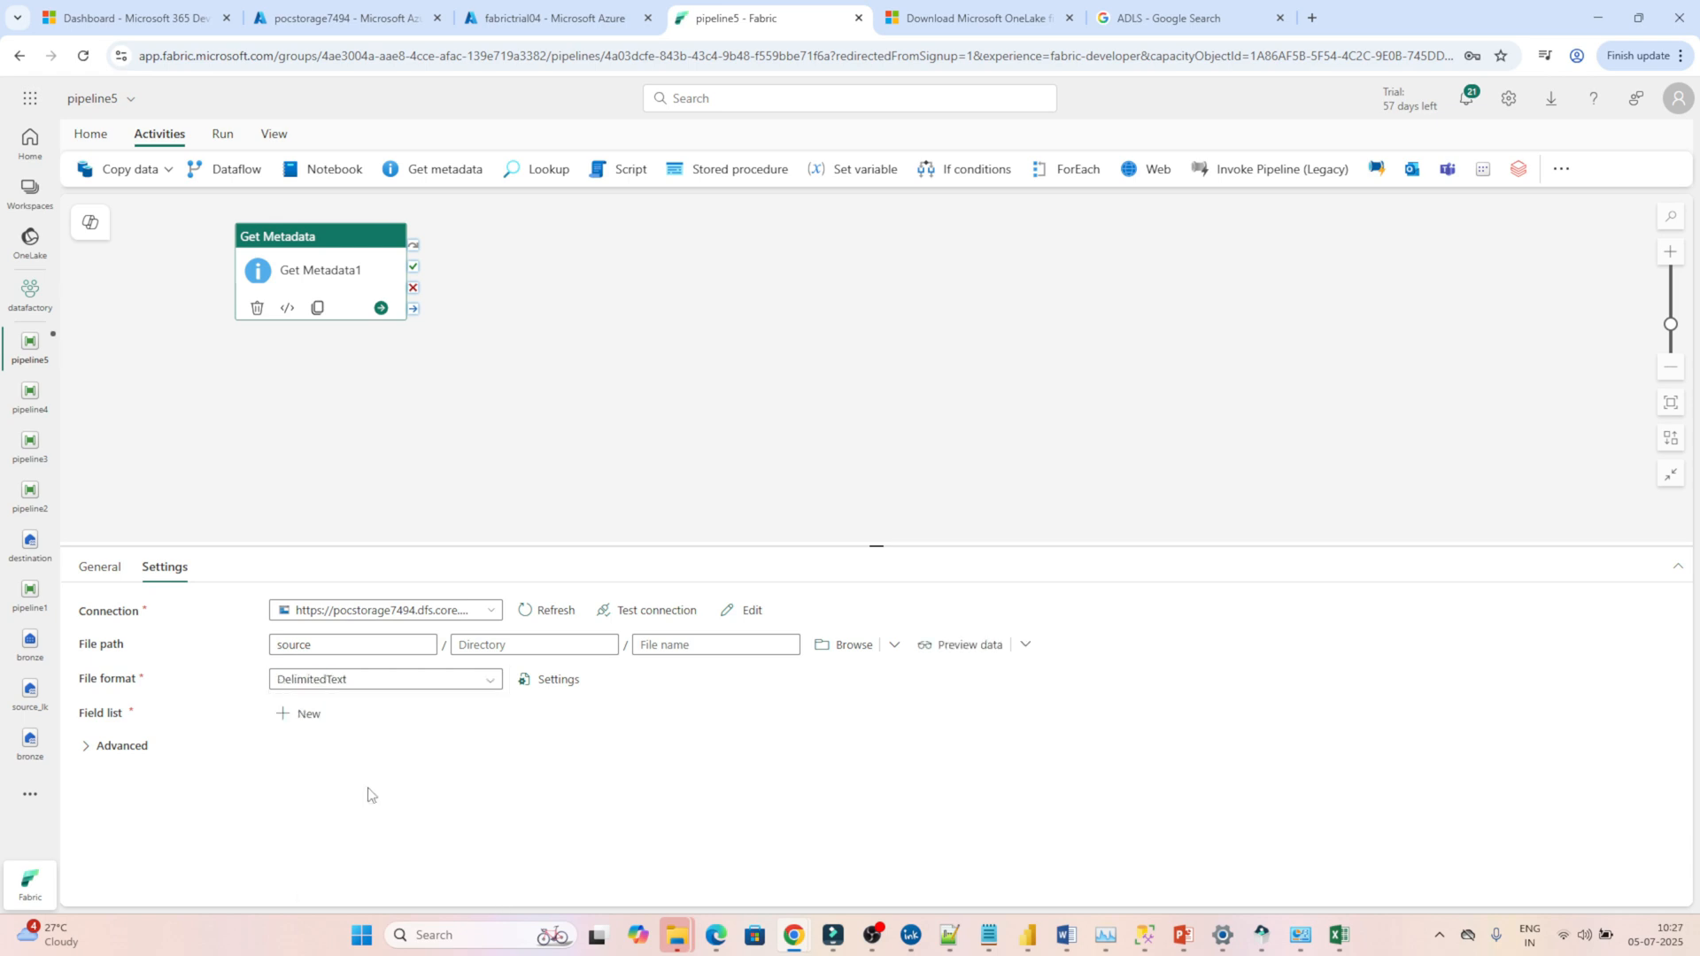
Add a Child items argument to the Get Metadata activity's field list.
left_click(299, 716)
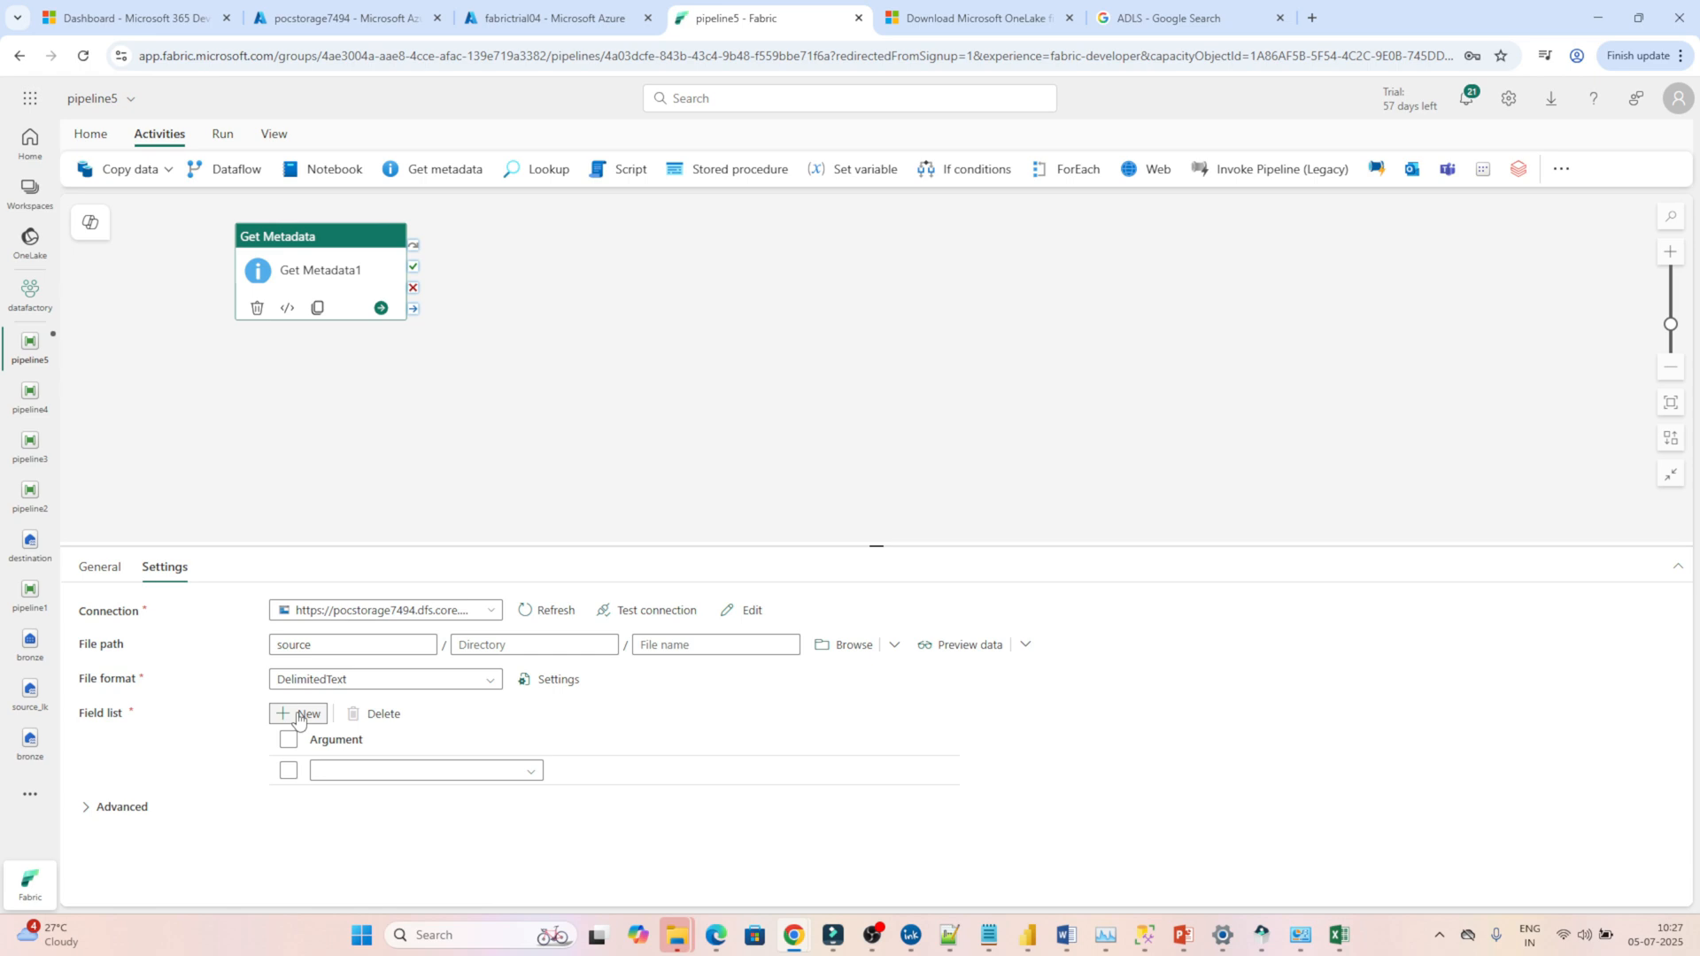
left_click(367, 774)
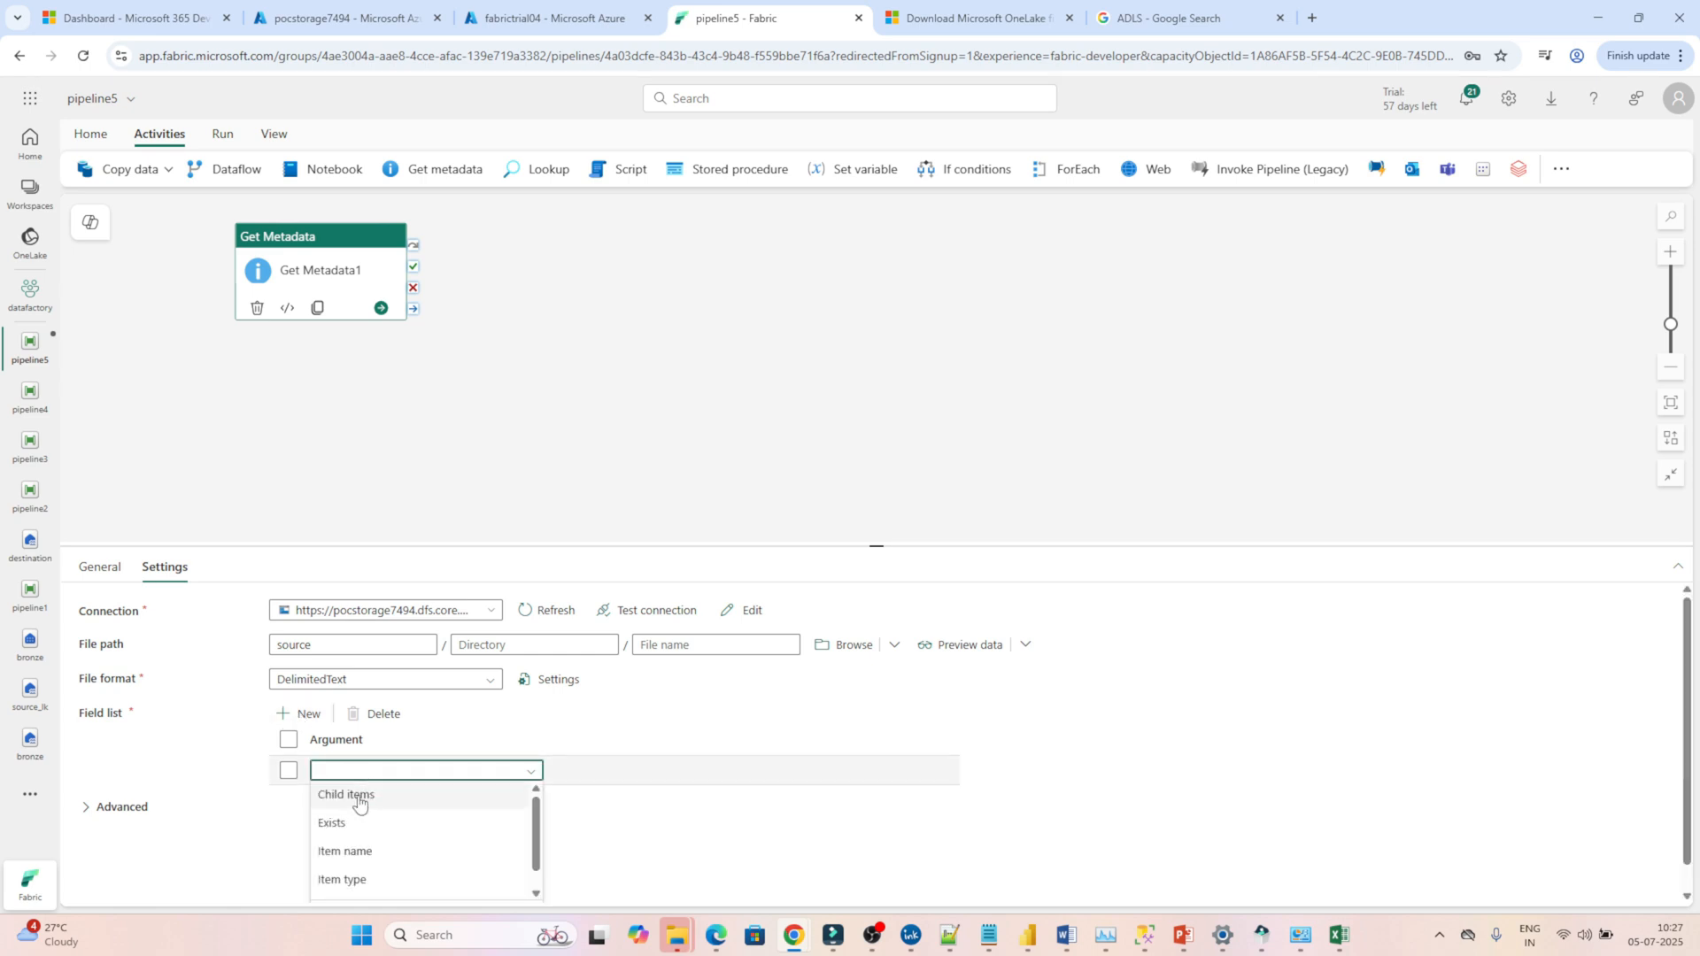
left_click(360, 799)
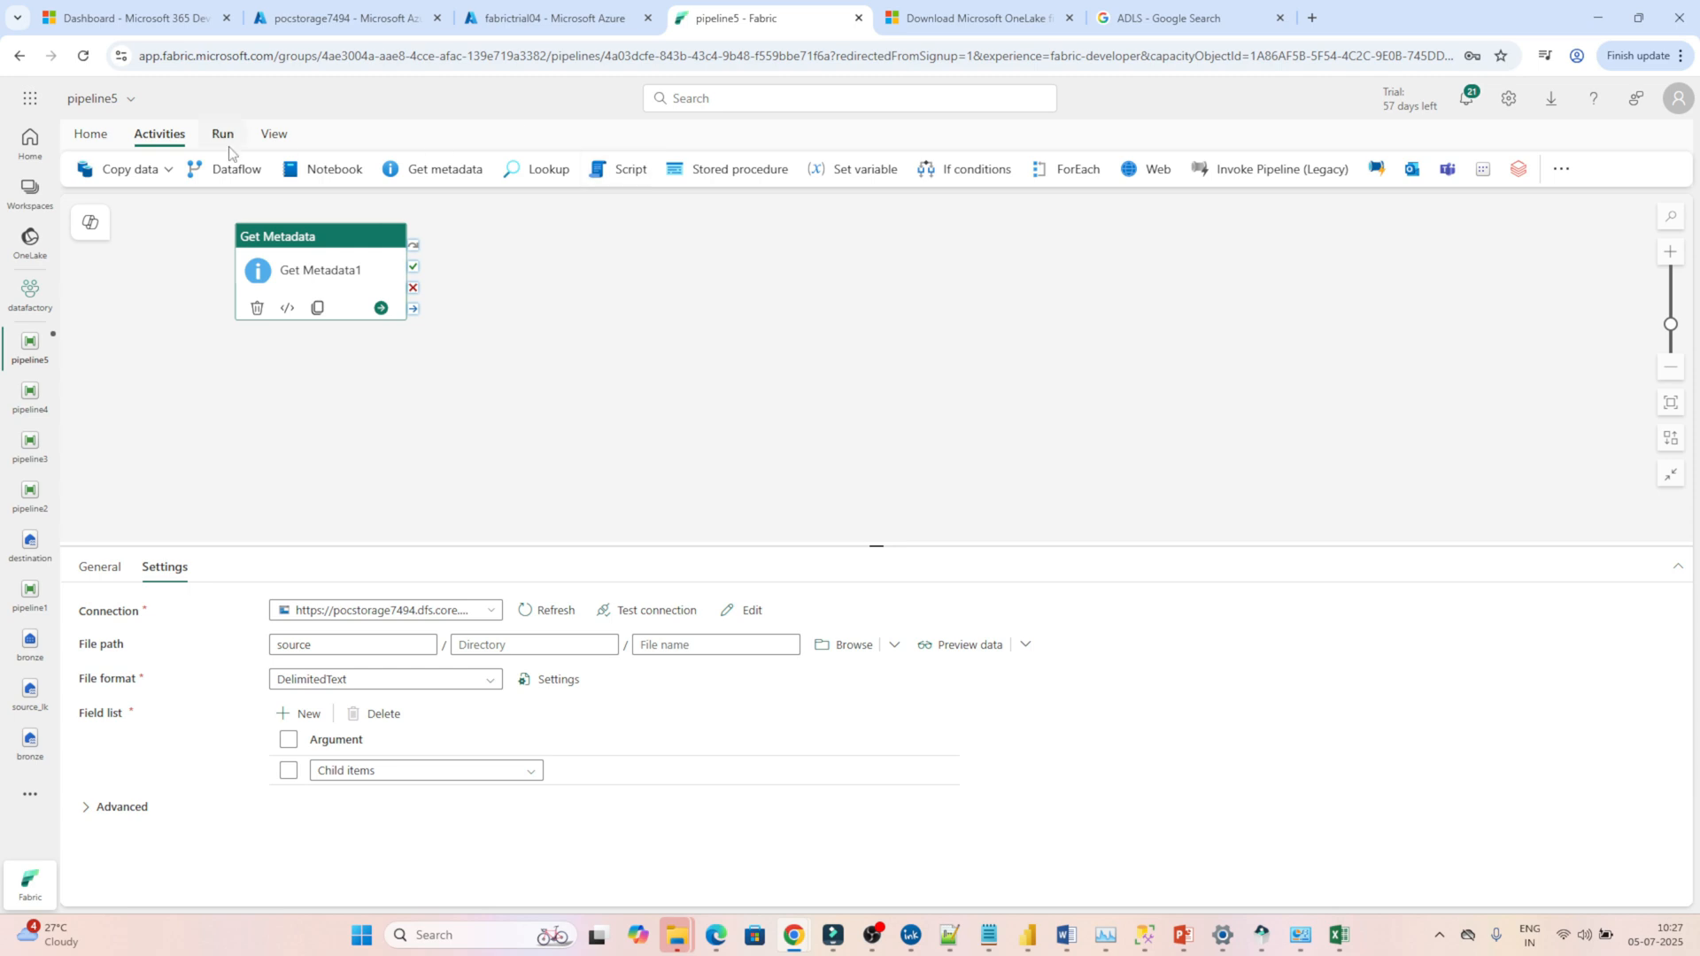
Save and run the pipeline with the Get Metadata activity.
left_click(91, 134)
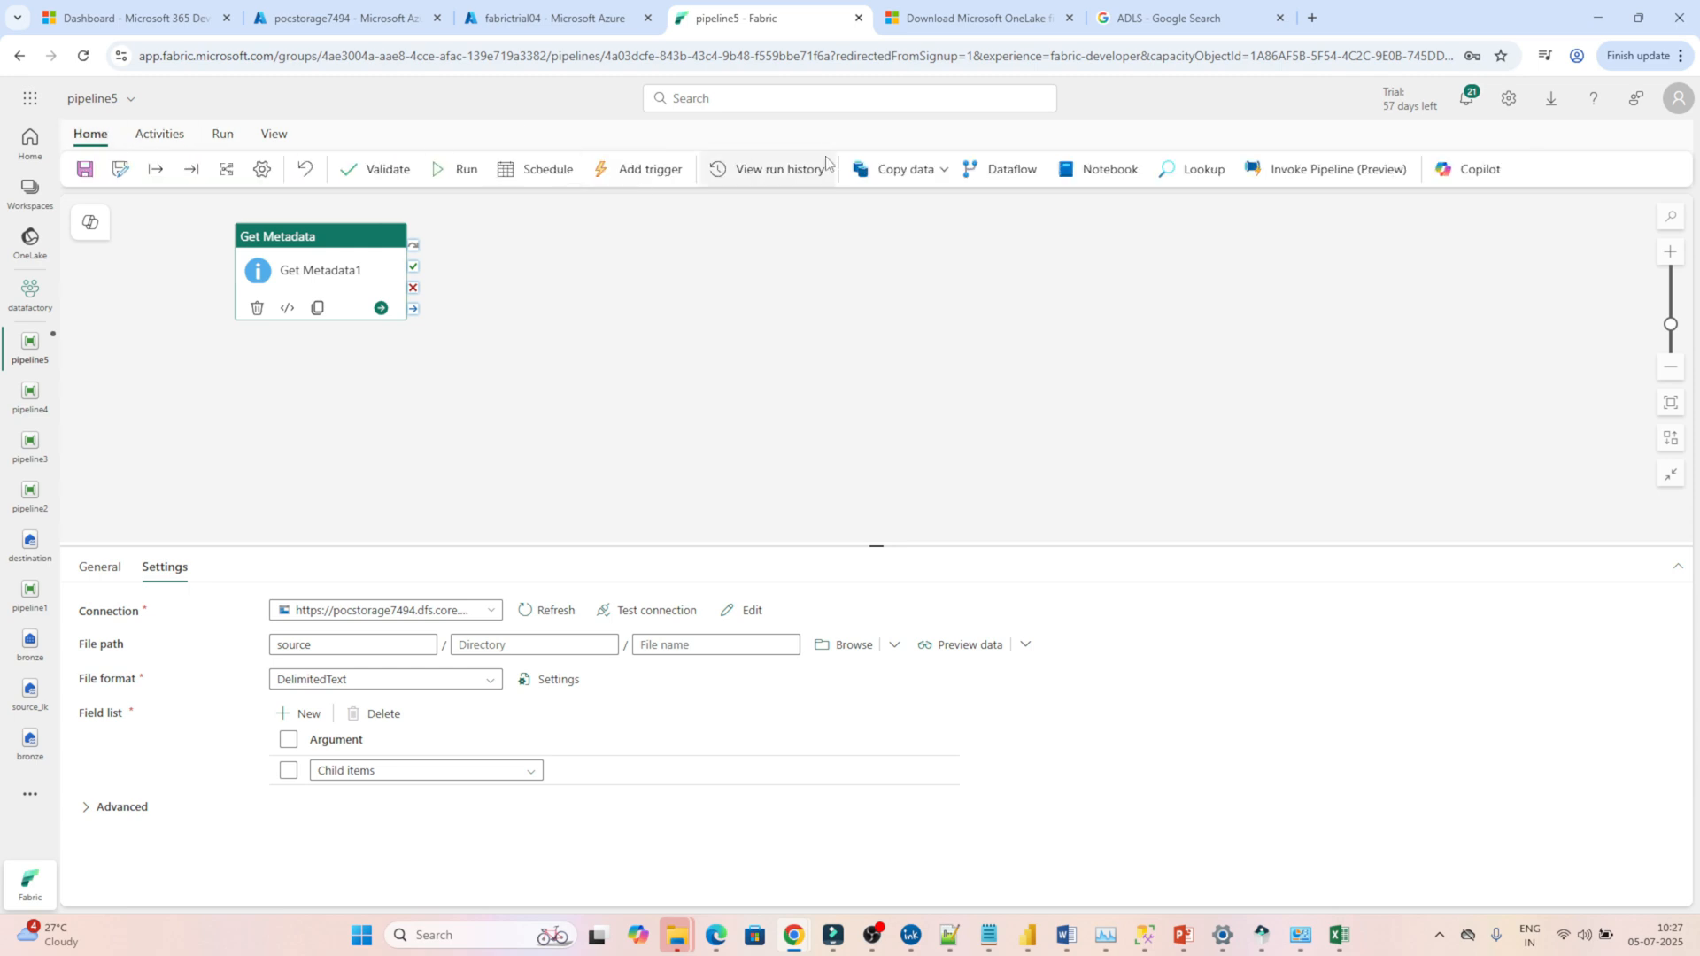
left_click(469, 174)
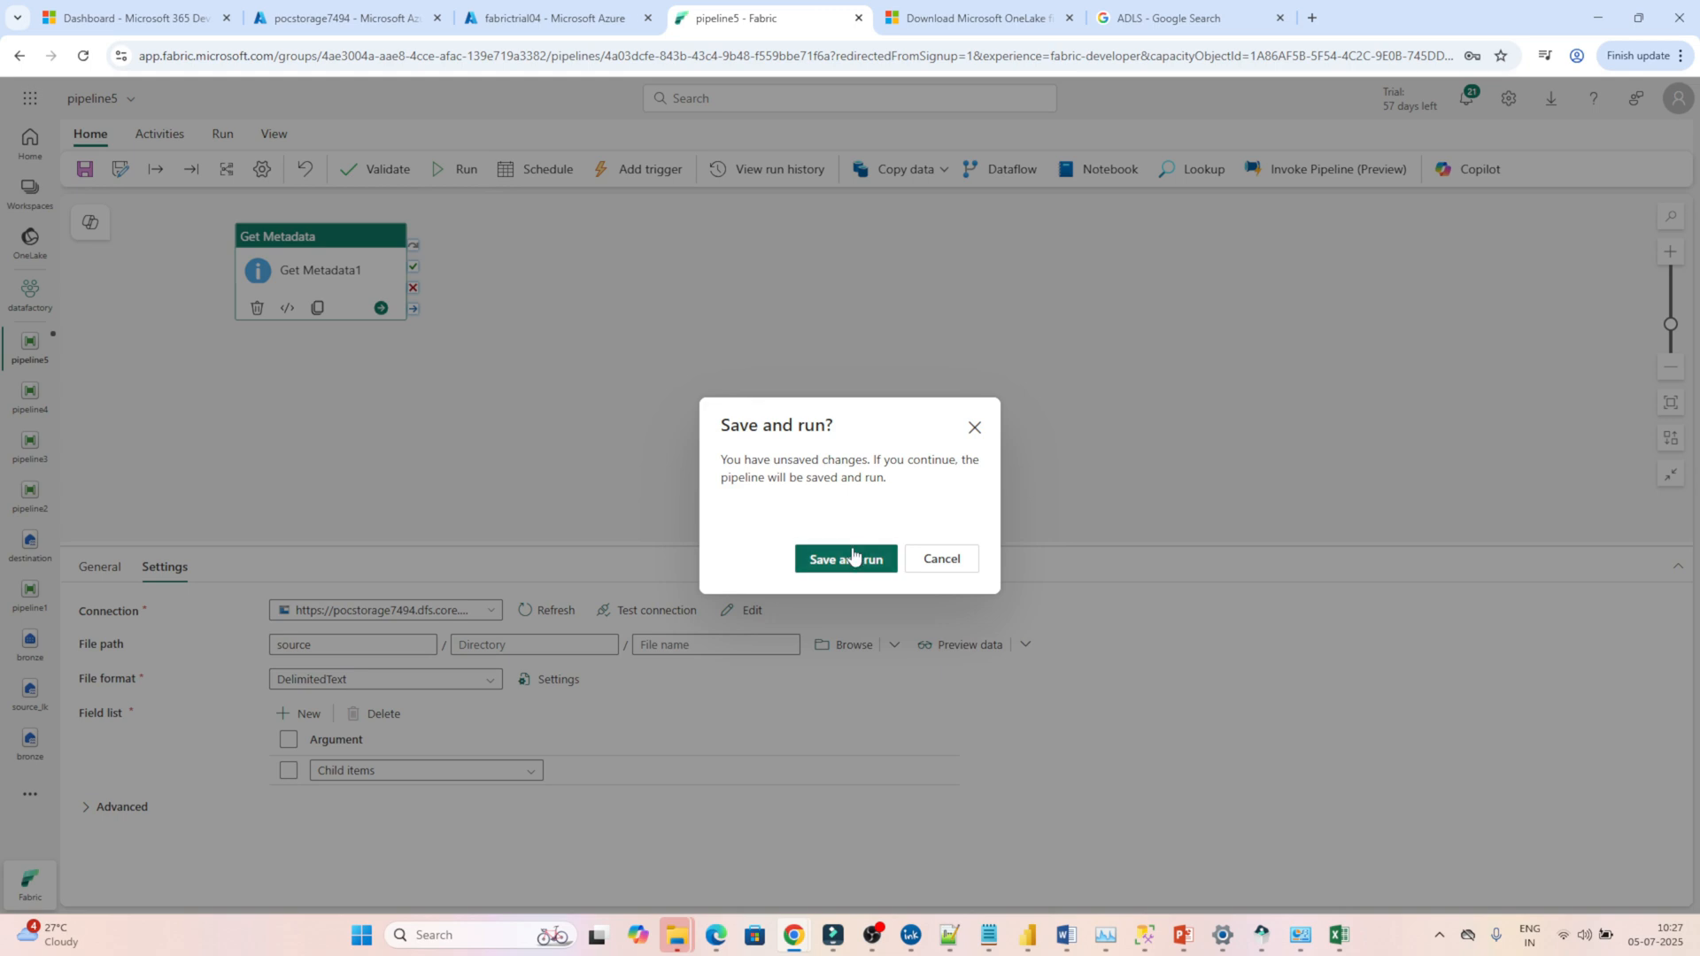
left_click(853, 556)
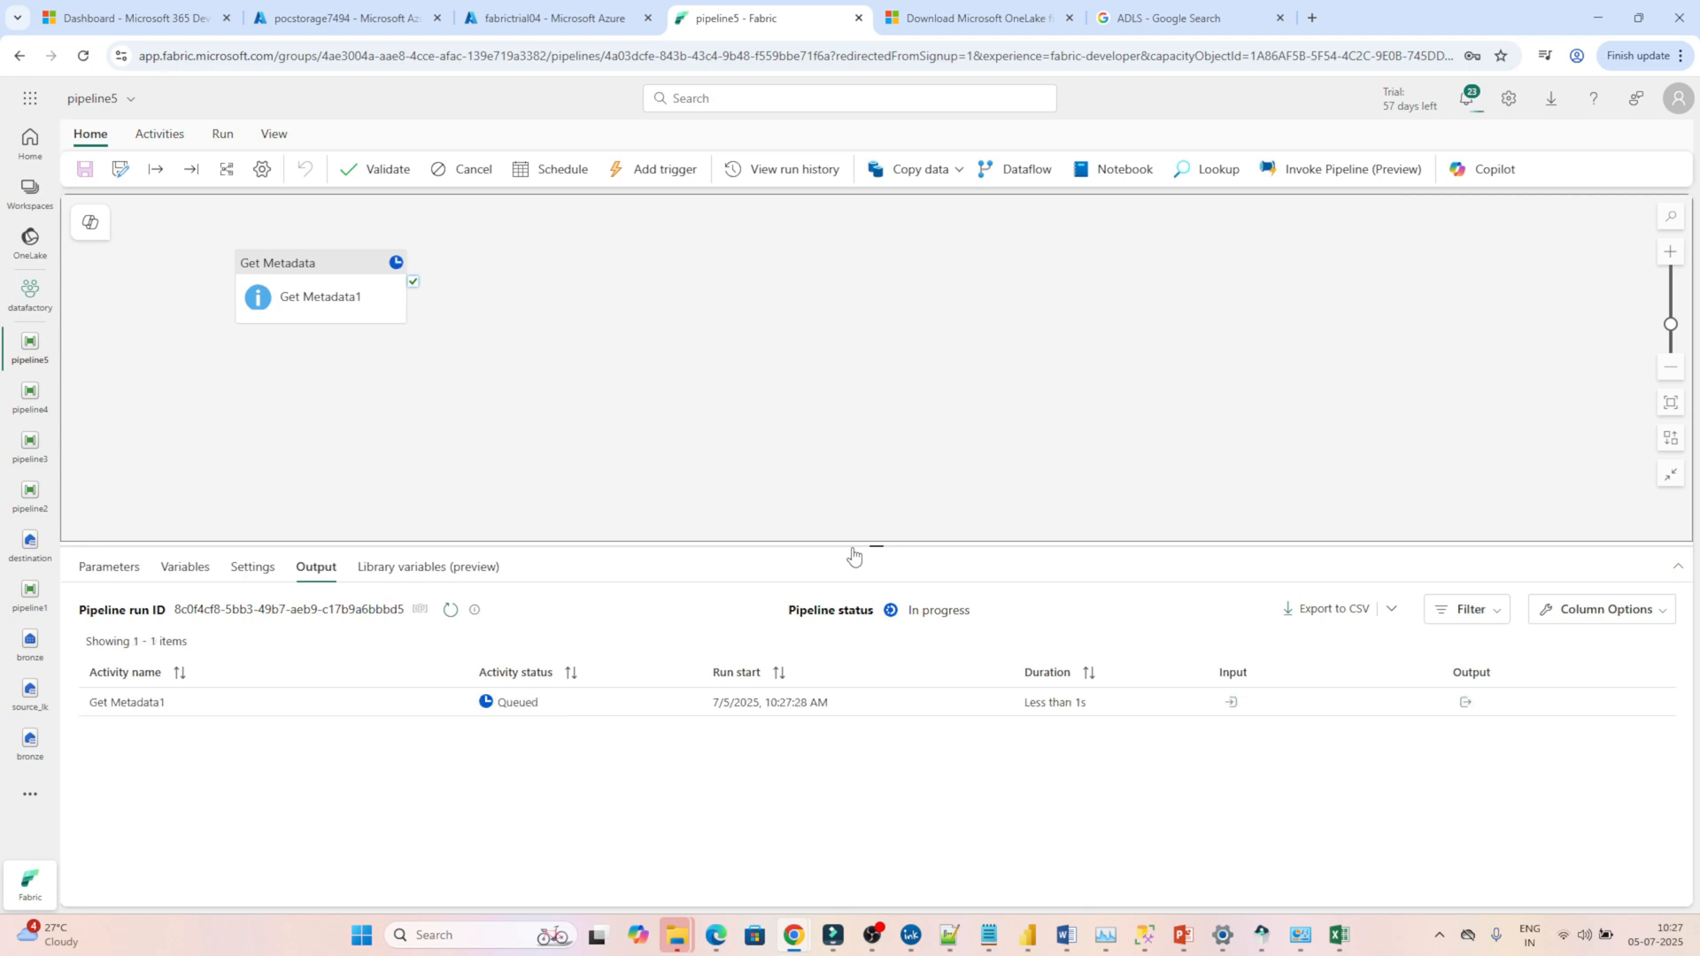
Open the Get Metadata1 run output and examine the names and types listed under childItems.
left_click(1466, 709)
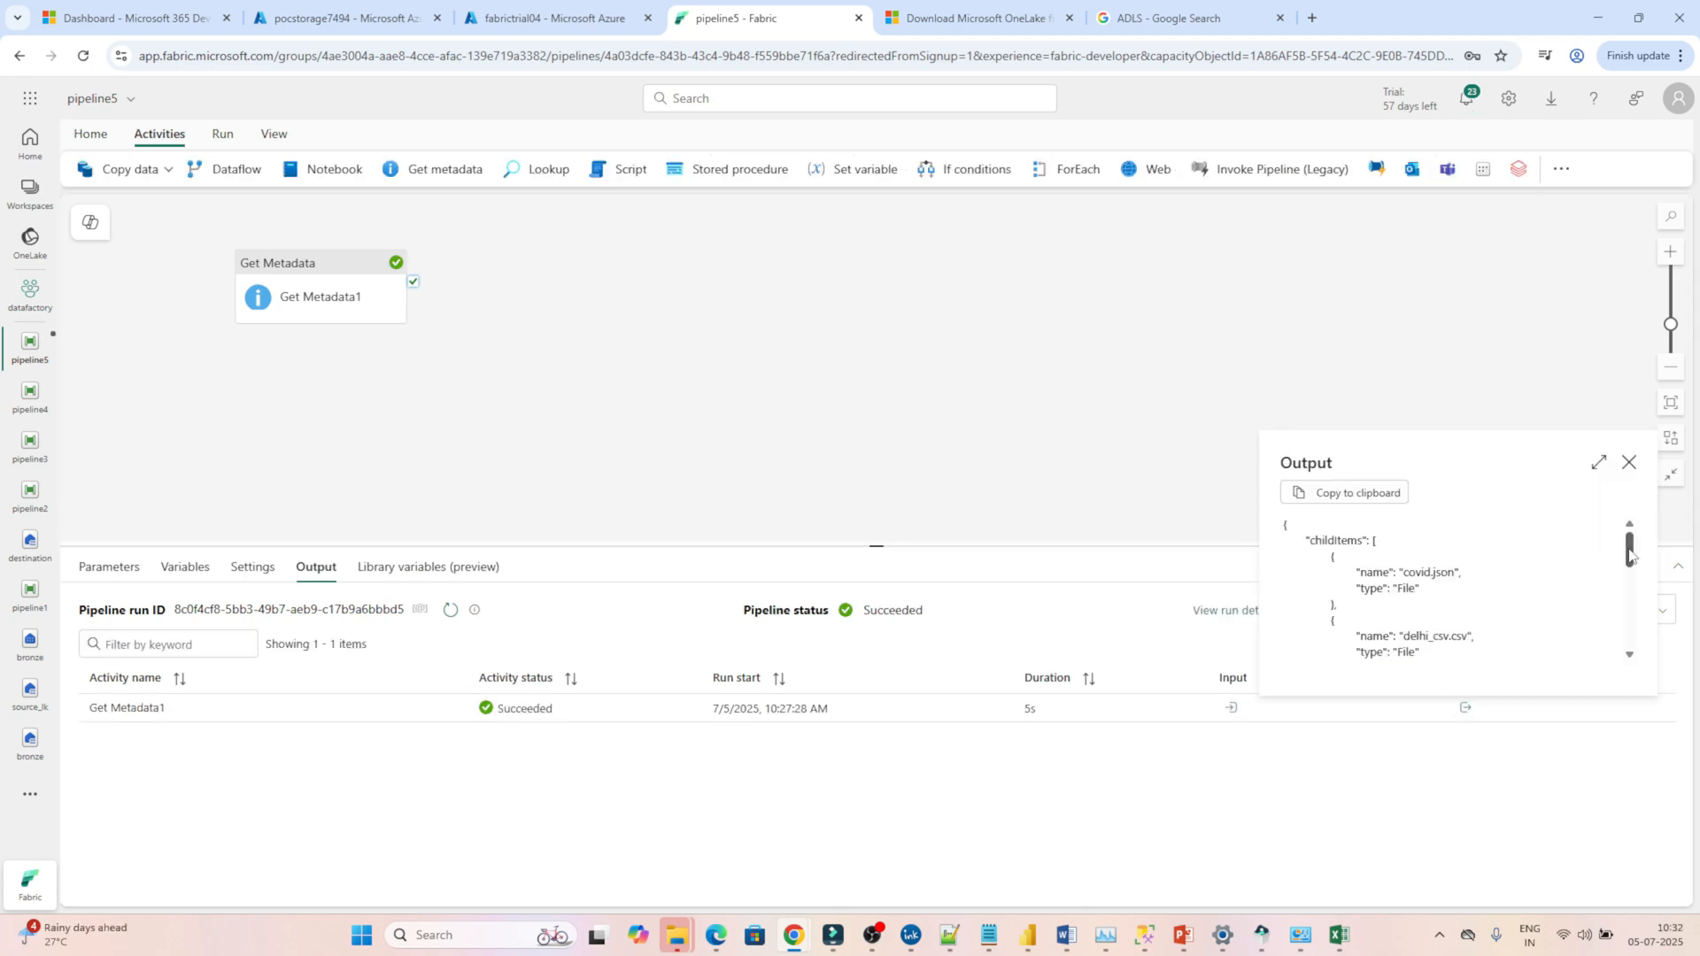
mouse_move(1631, 555)
left_mouse_down()
mouse_move(1626, 651)
mouse_move(1617, 552)
left_mouse_up()
mouse_move(1632, 562)
left_mouse_down()
mouse_move(1621, 671)
mouse_move(1619, 556)
left_mouse_up()
double_click(1410, 573)
double_click(1401, 592)
mouse_move(1626, 558)
left_mouse_down()
mouse_move(1628, 638)
mouse_move(1587, 563)
mouse_move(1585, 660)
mouse_move(1596, 546)
left_mouse_up()
left_click_drag(1357, 637, 1459, 637)
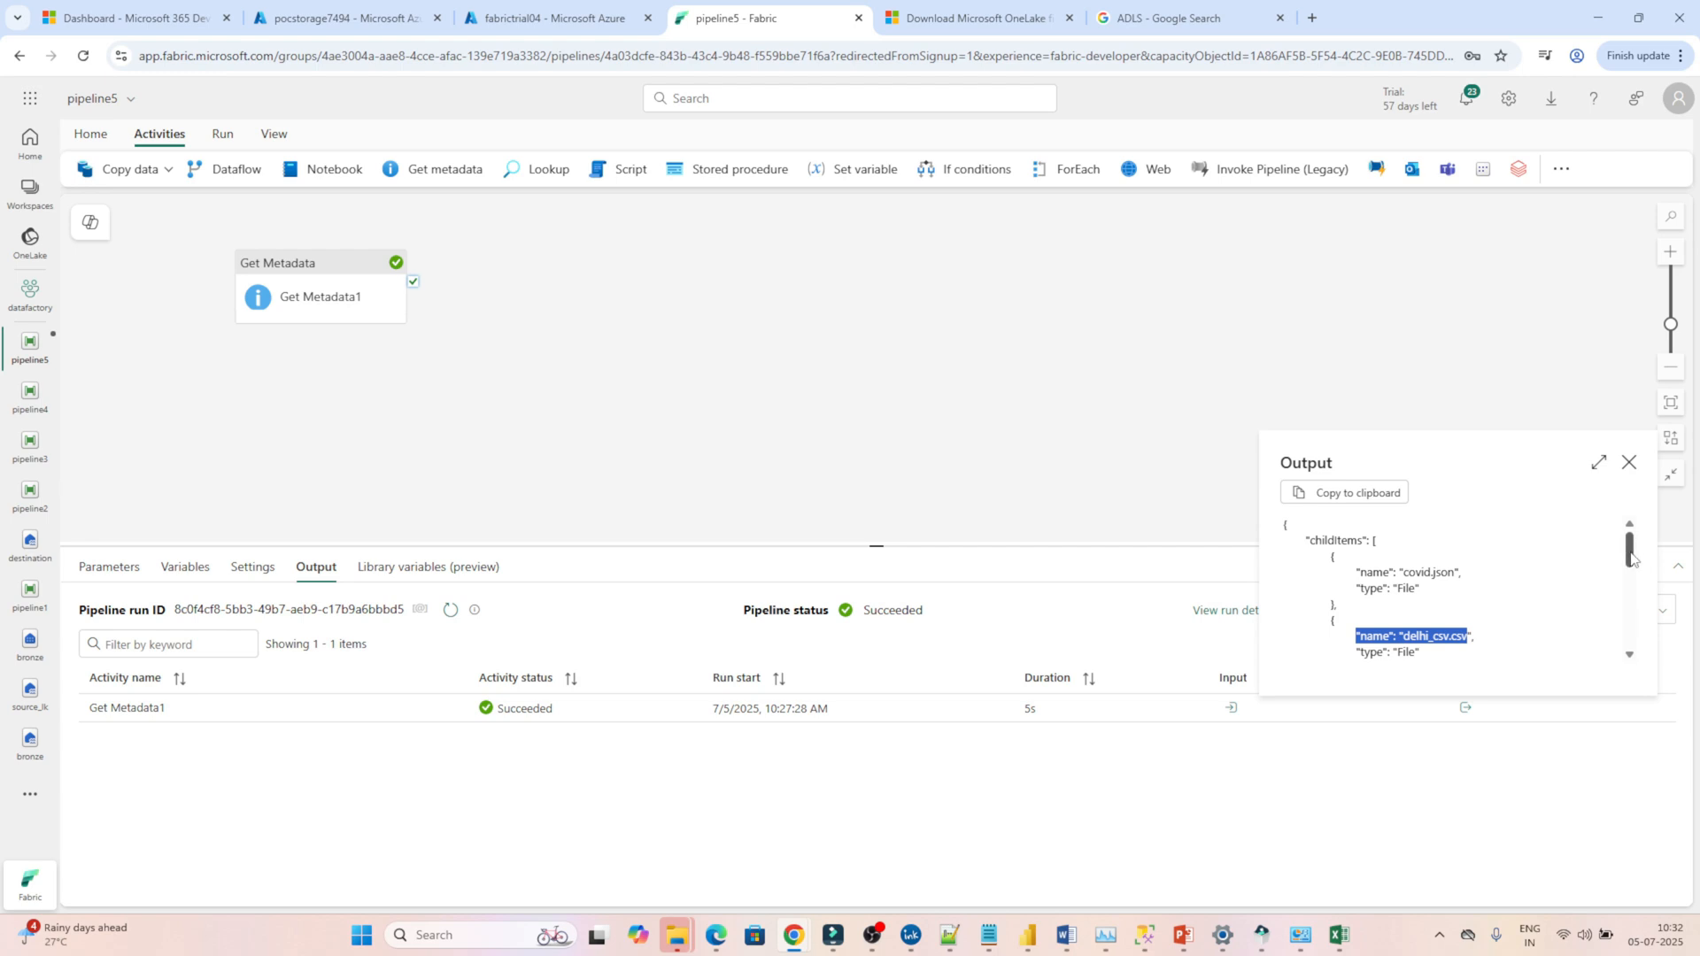
left_click_drag(1632, 558, 1599, 544)
left_click_drag(1408, 573, 1449, 574)
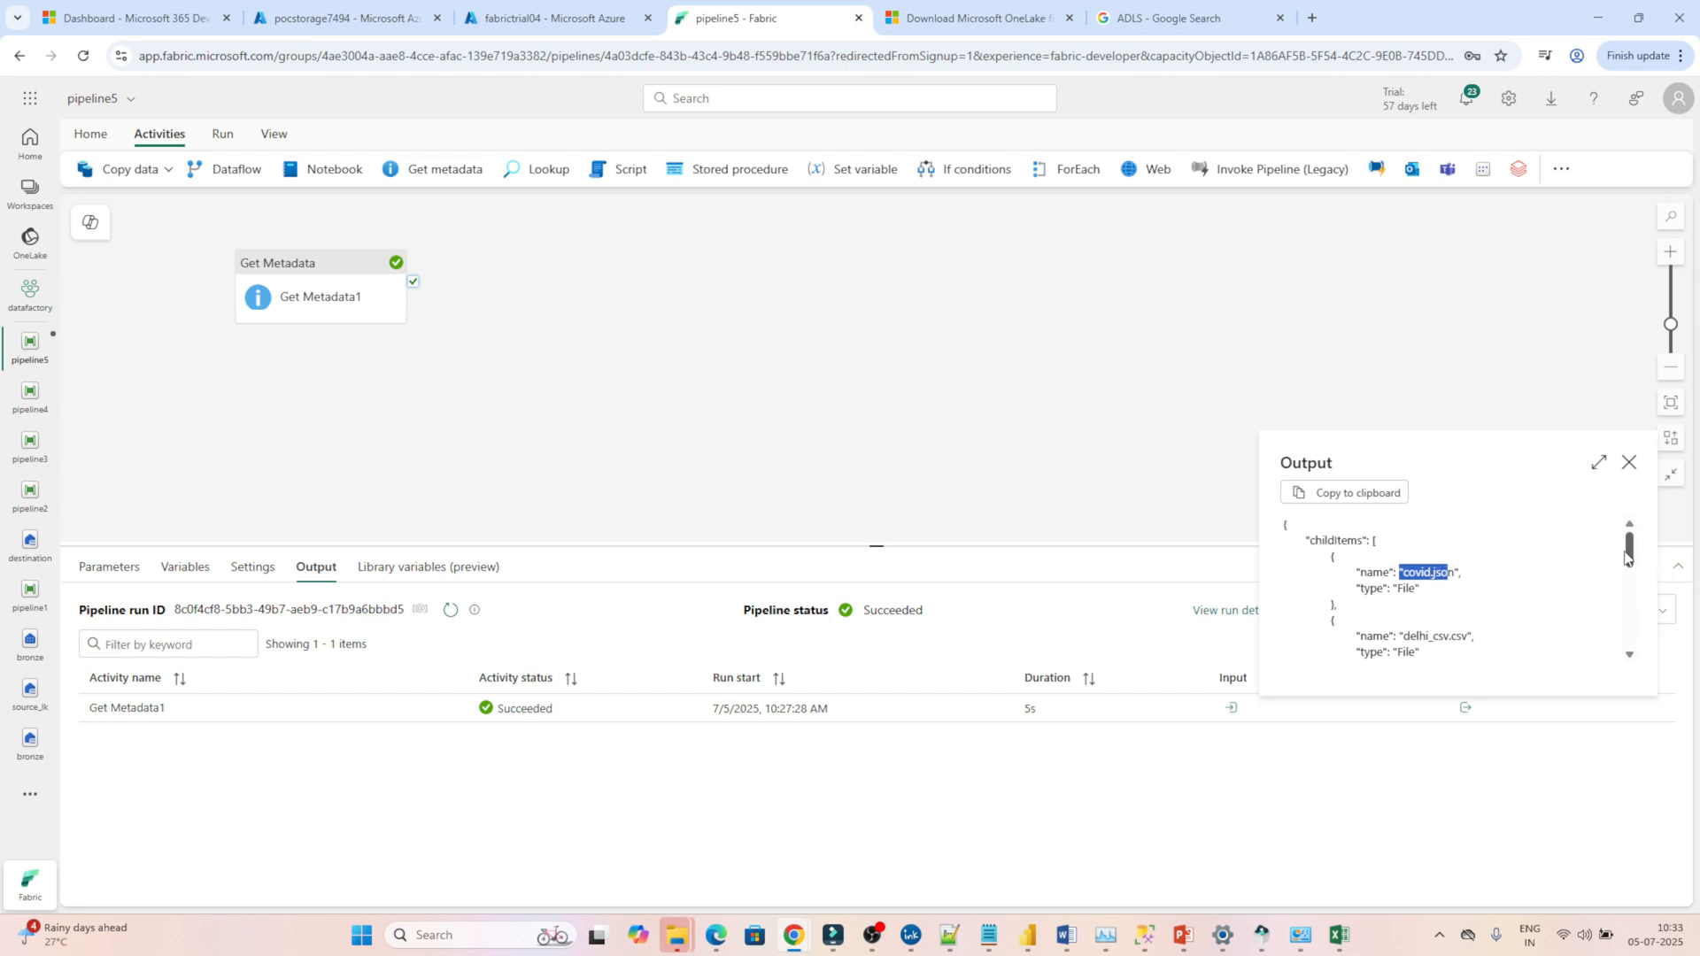
mouse_move(1628, 556)
left_mouse_down()
mouse_move(1628, 636)
mouse_move(1628, 545)
left_mouse_up()
Copy the Get Metadata1 output, replace the untitled Notepad note's contents with it, then return to Microsoft Fabric and close the output.
left_click(1357, 499)
mouse_move(988, 934)
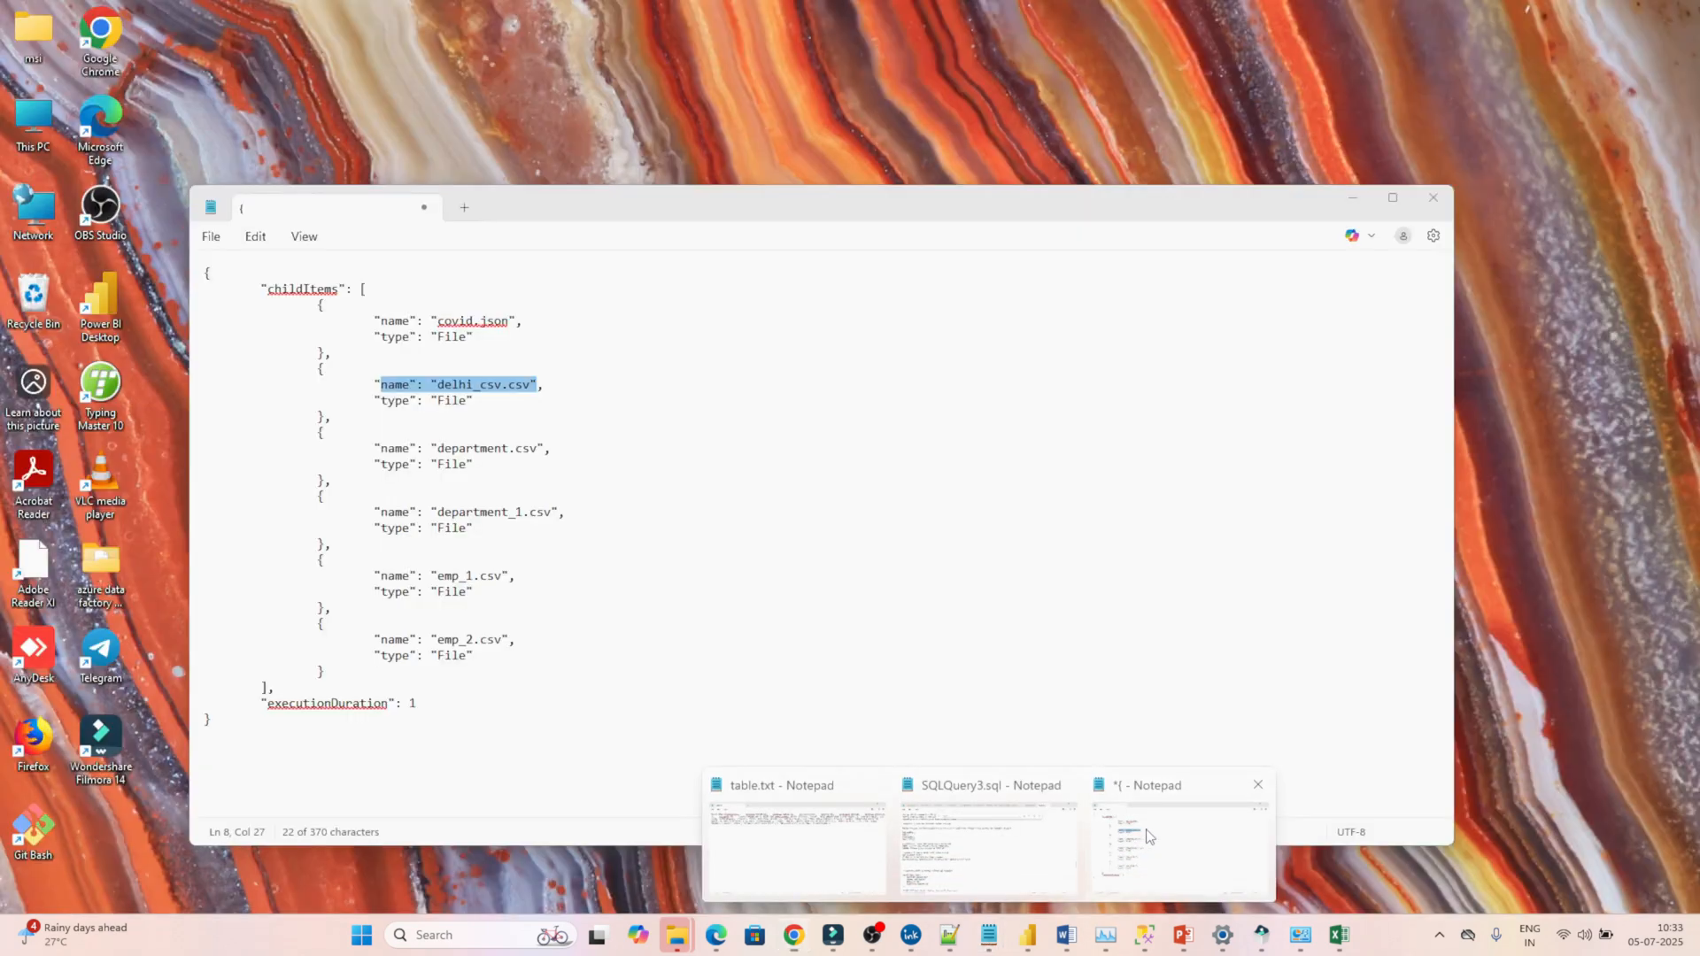
left_click(1116, 848)
key("ctrl+a")
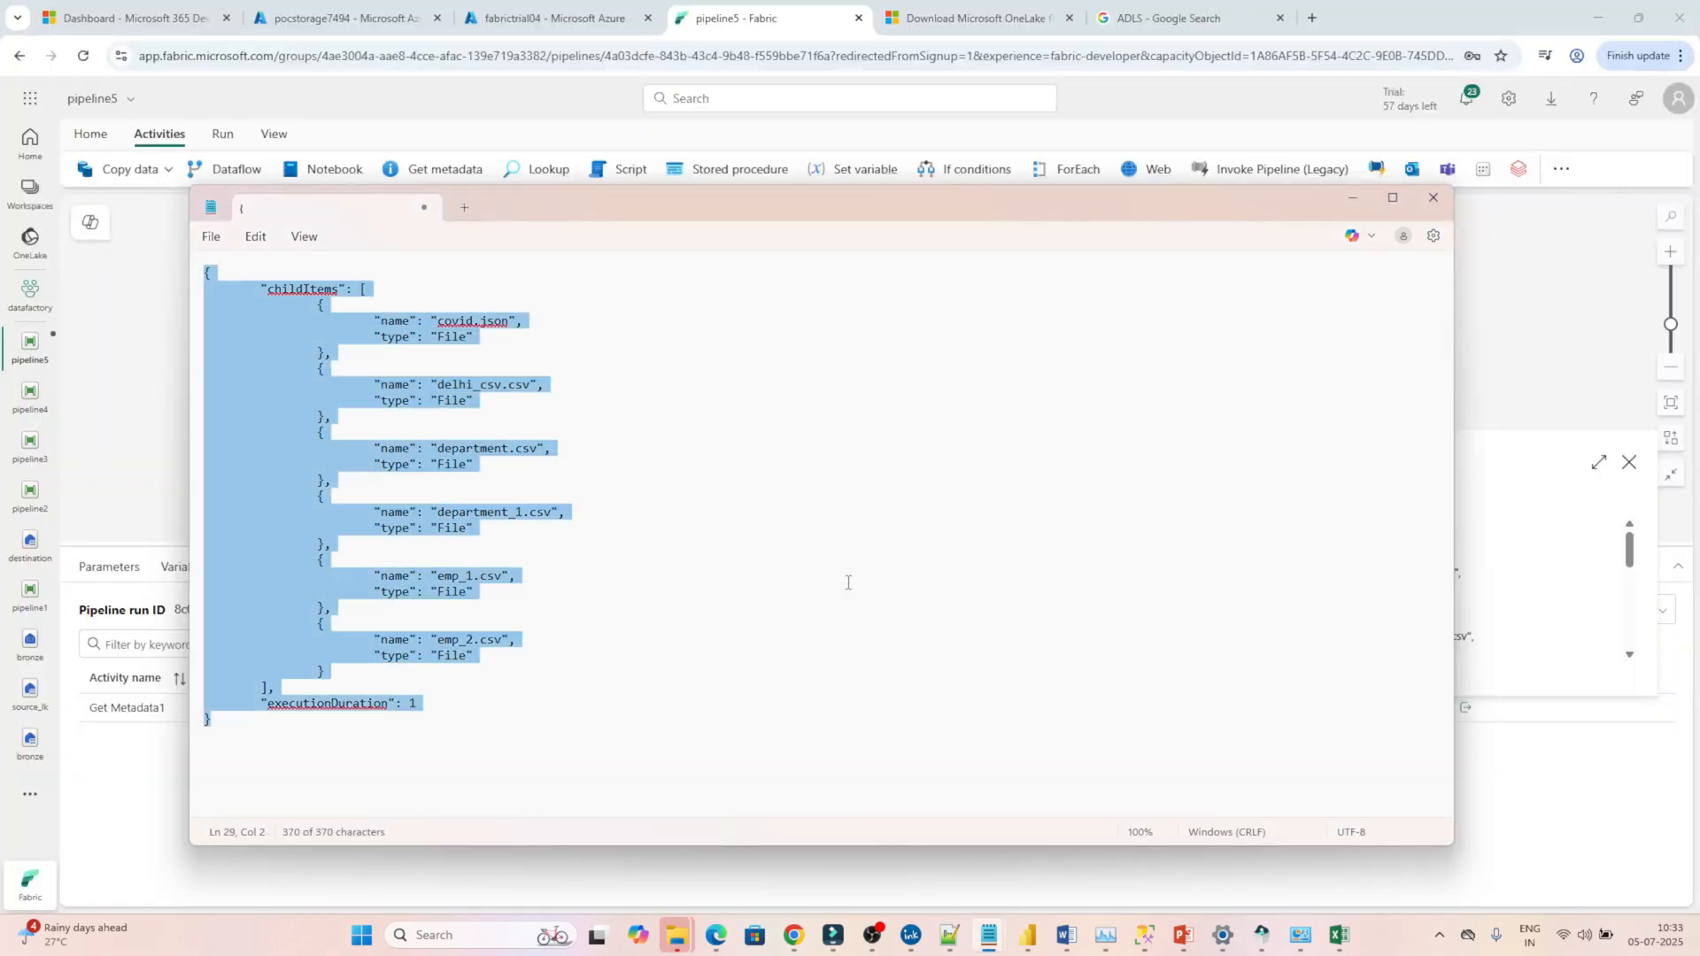
key("ctrl+v")
key("alt+Tab")
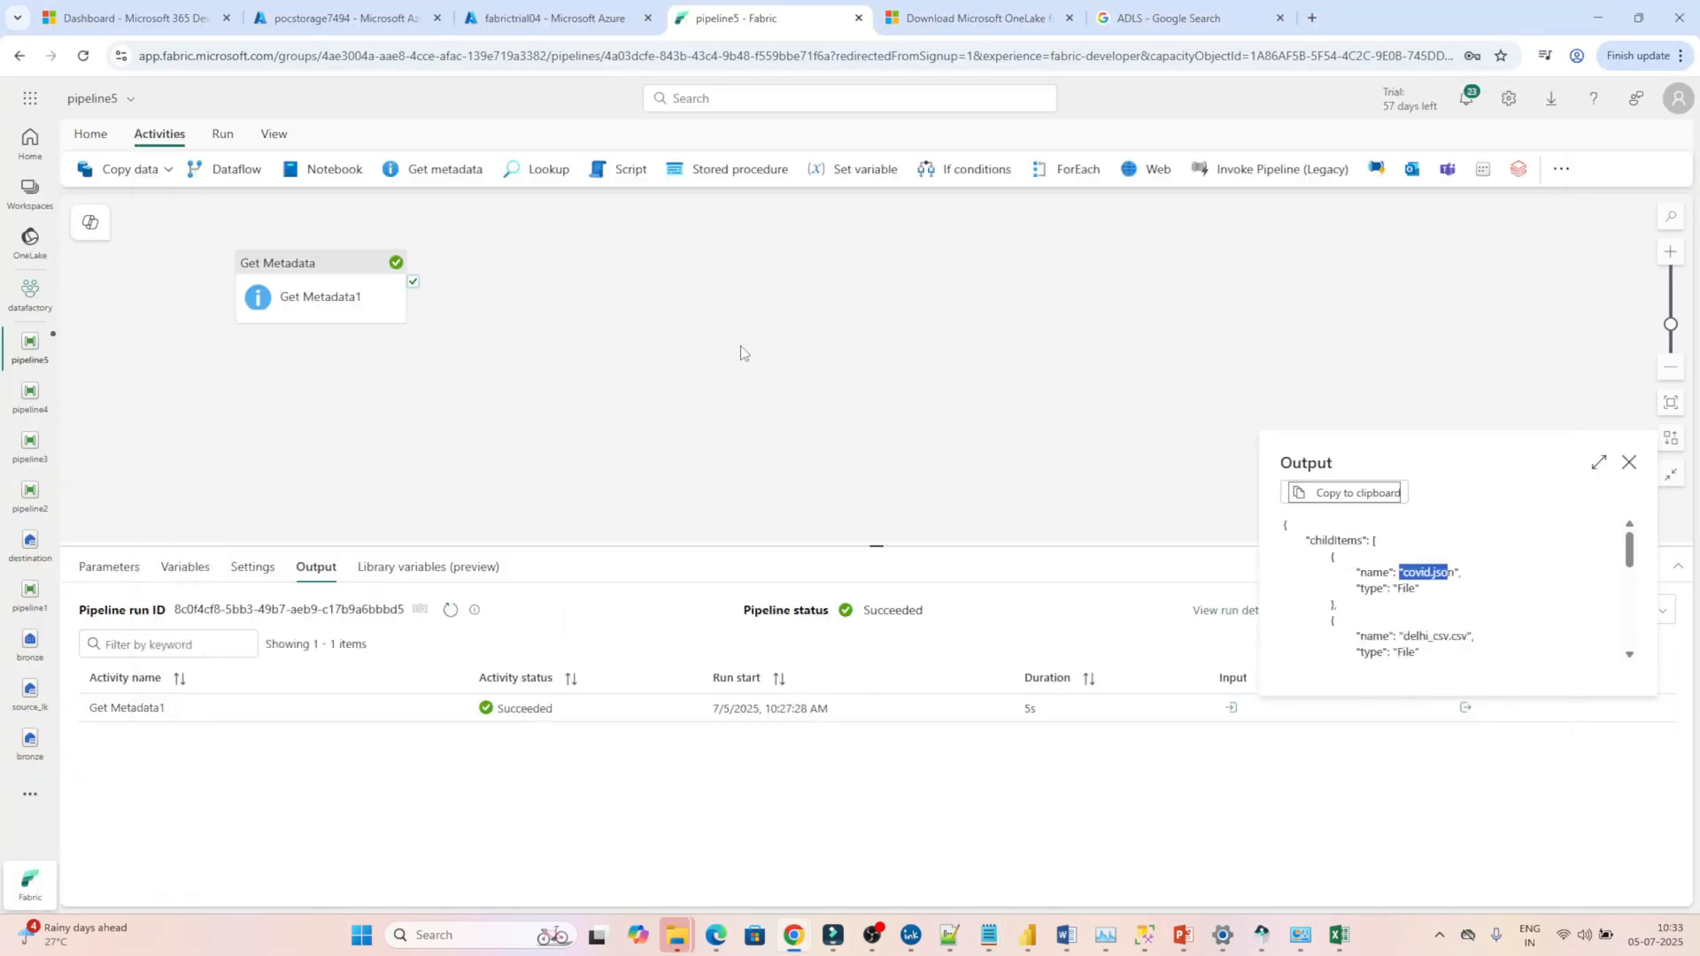
key("Escape")
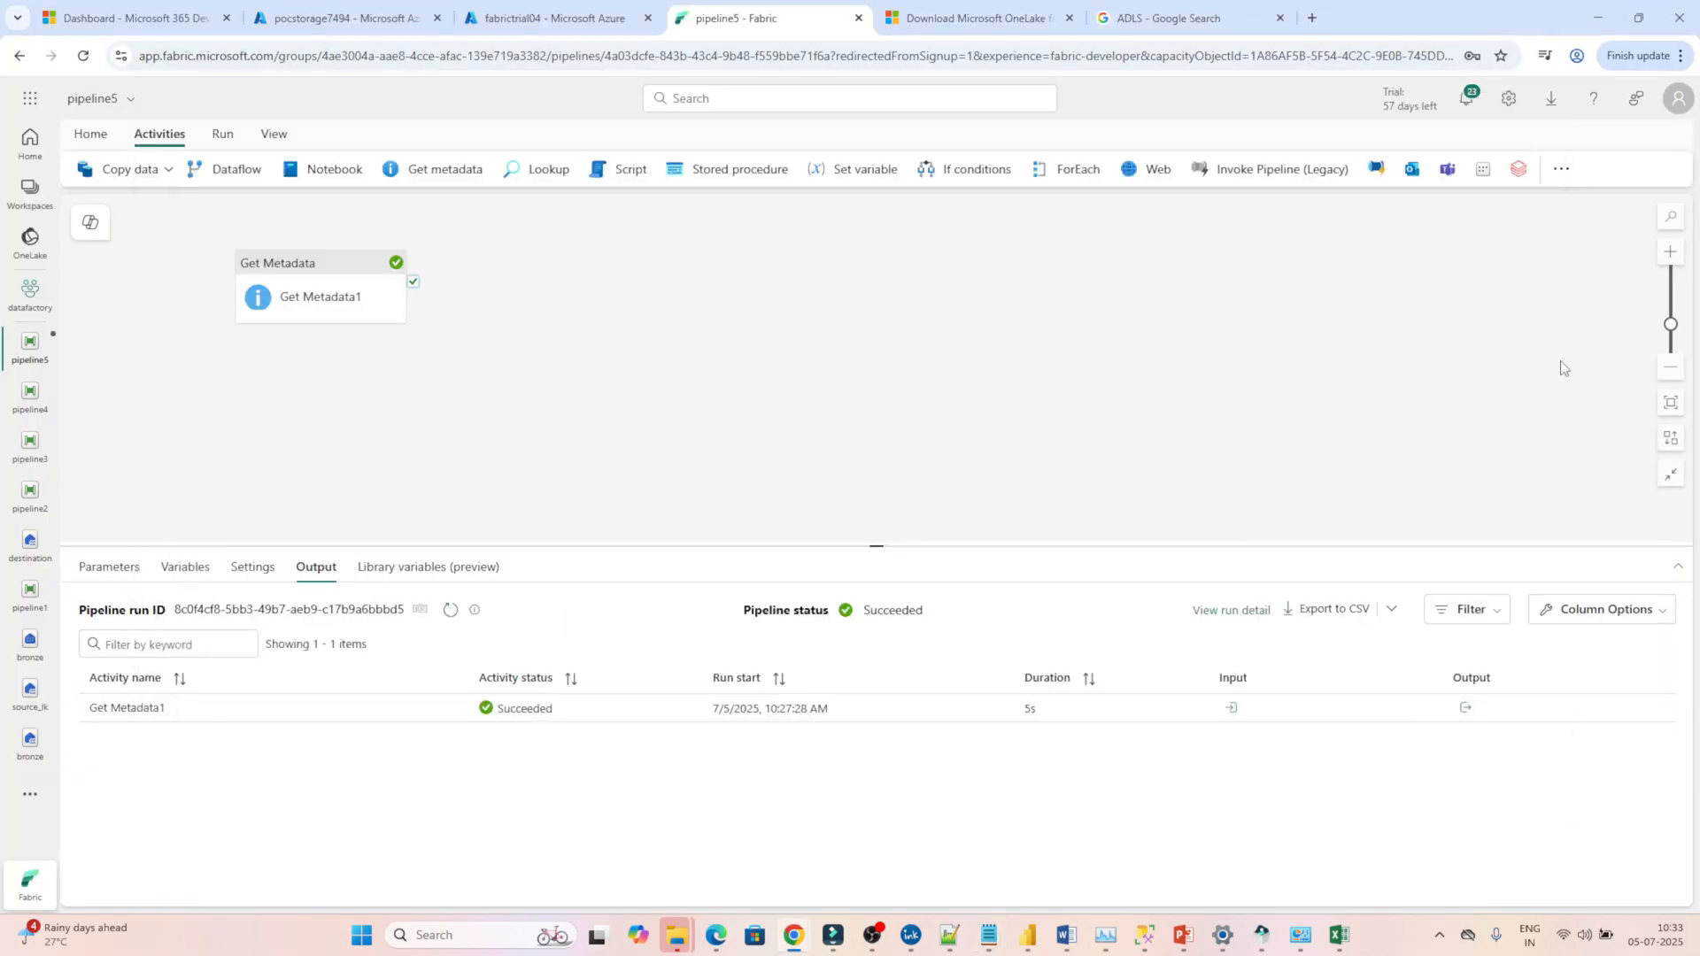
Add a Filter activity beside Get Metadata1 and connect Get Metadata1's on-success output to it.
left_click(1563, 173)
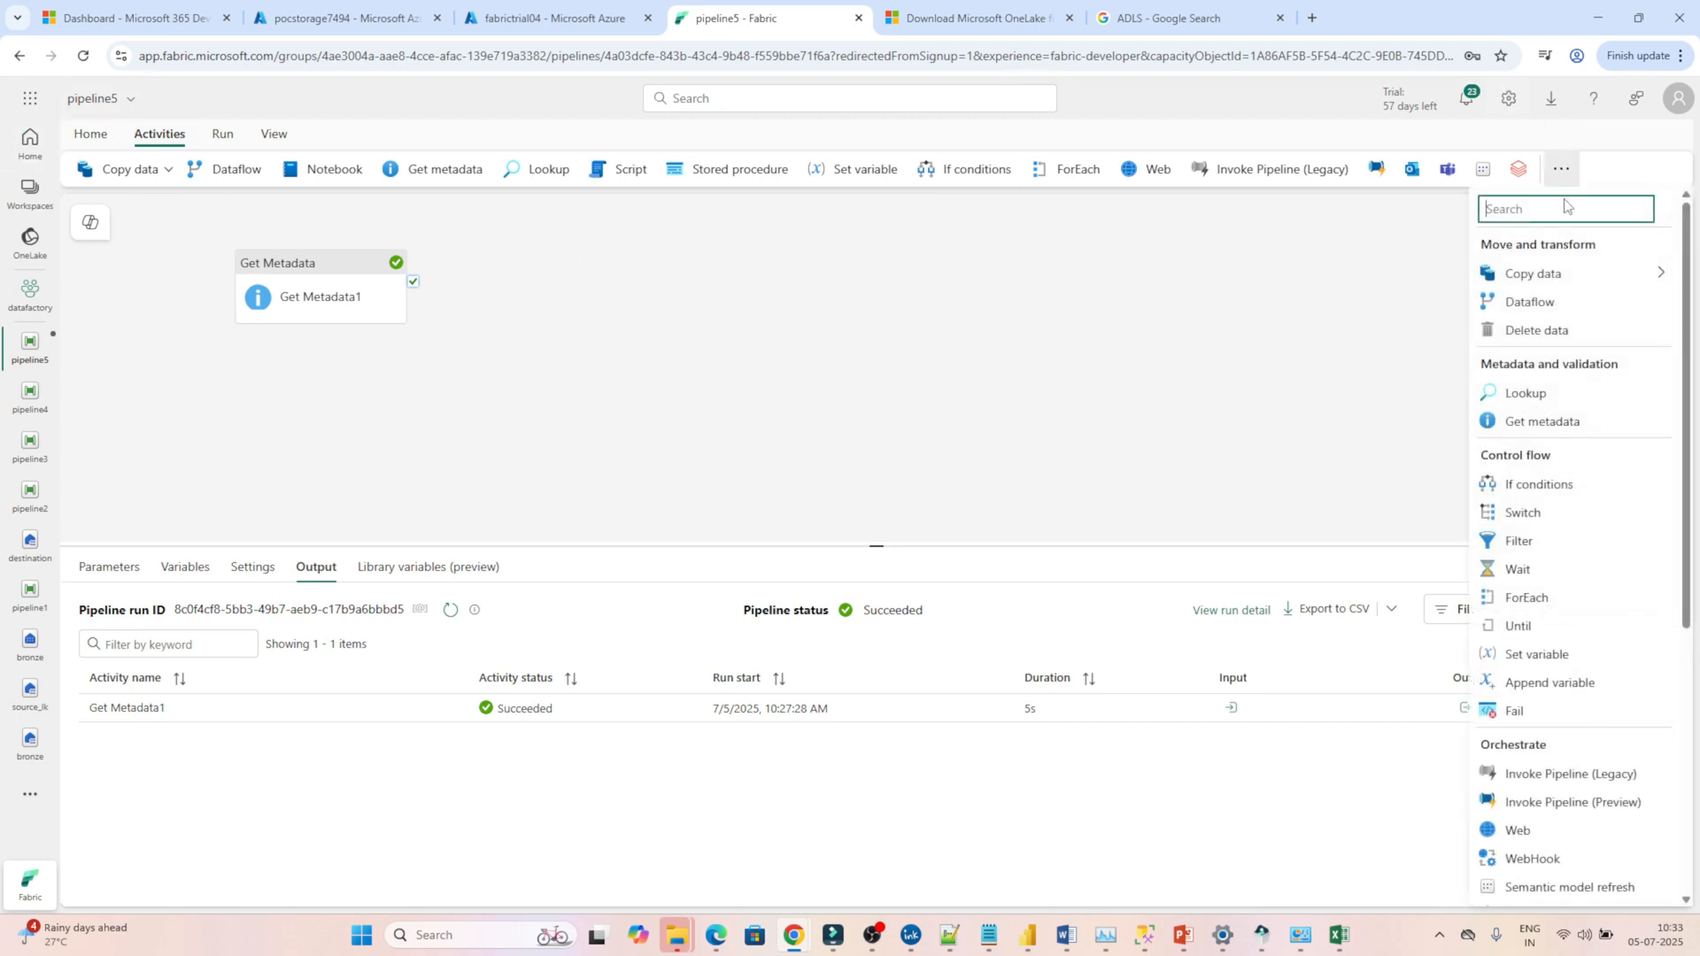
left_click(1514, 542)
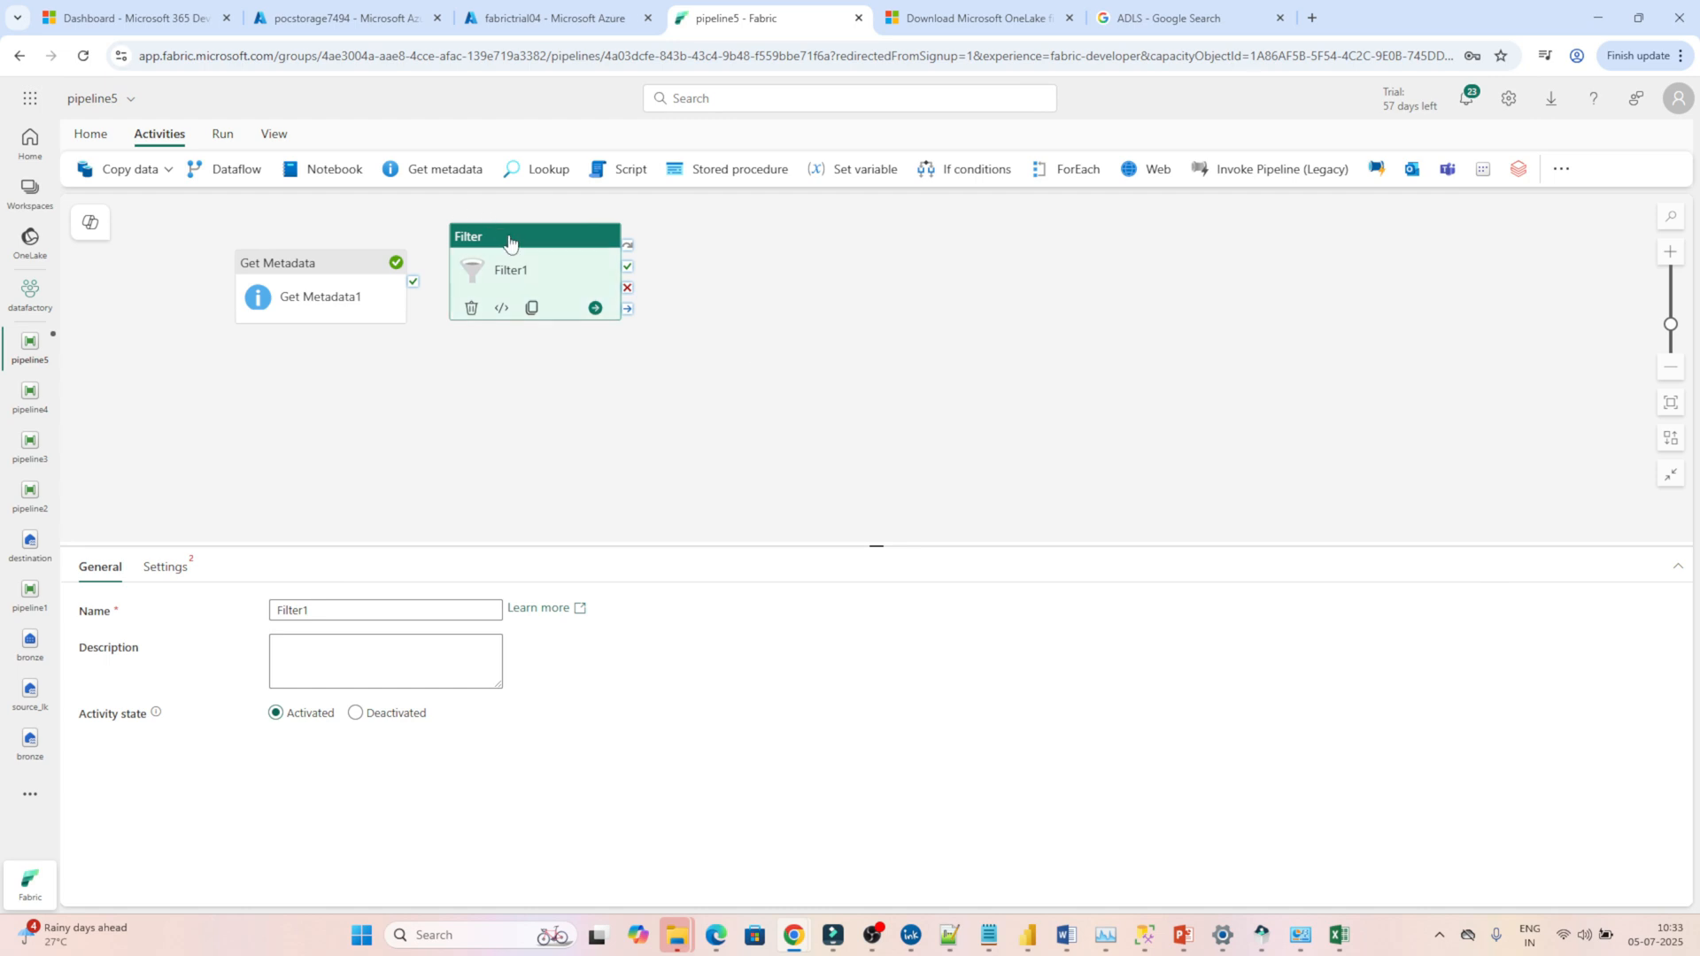
left_click_drag(512, 235, 602, 273)
left_click_drag(413, 282, 542, 304)
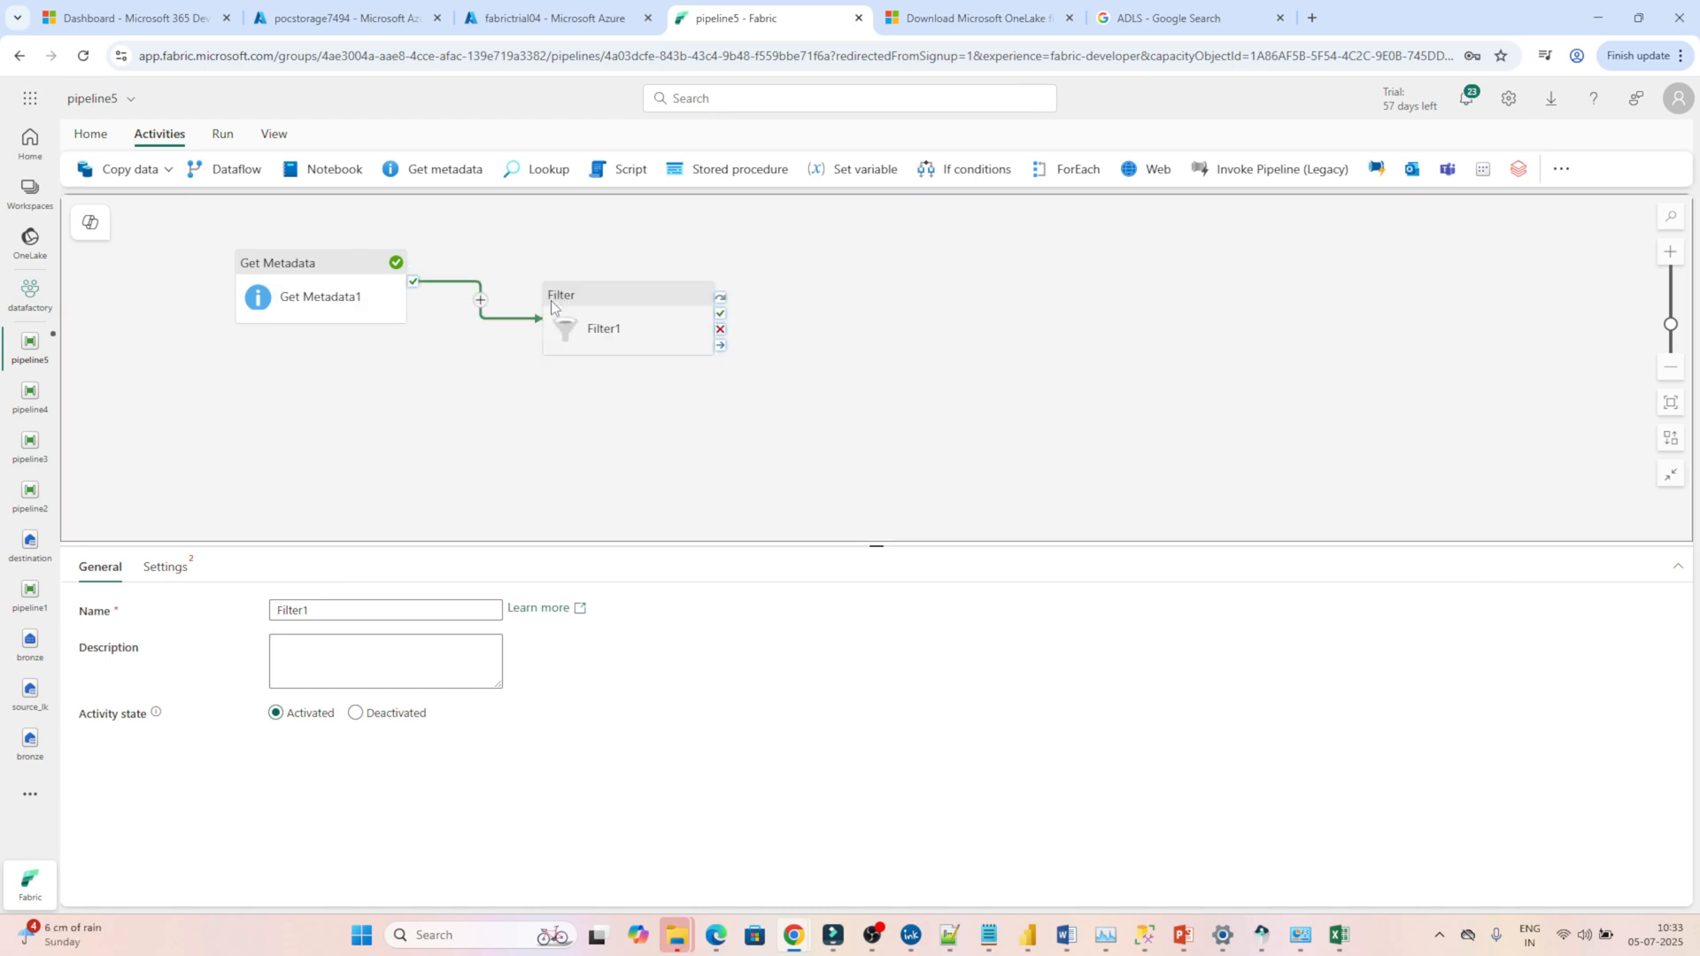
left_click(601, 303)
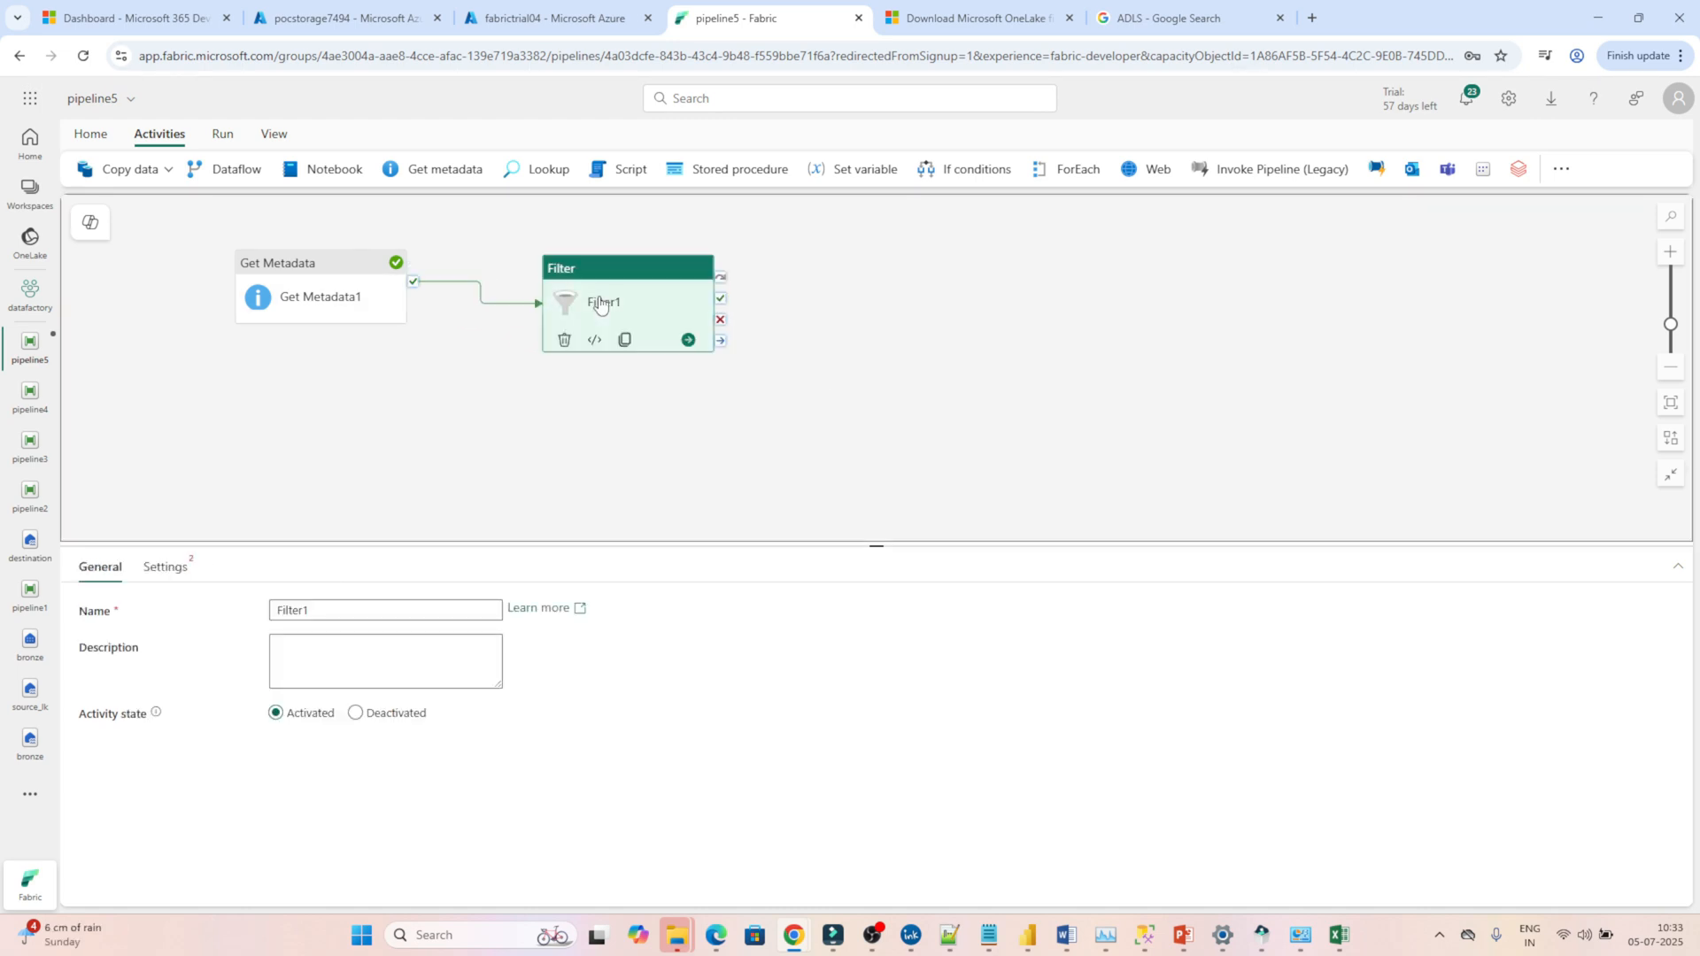
left_click(168, 571)
left_click(345, 610)
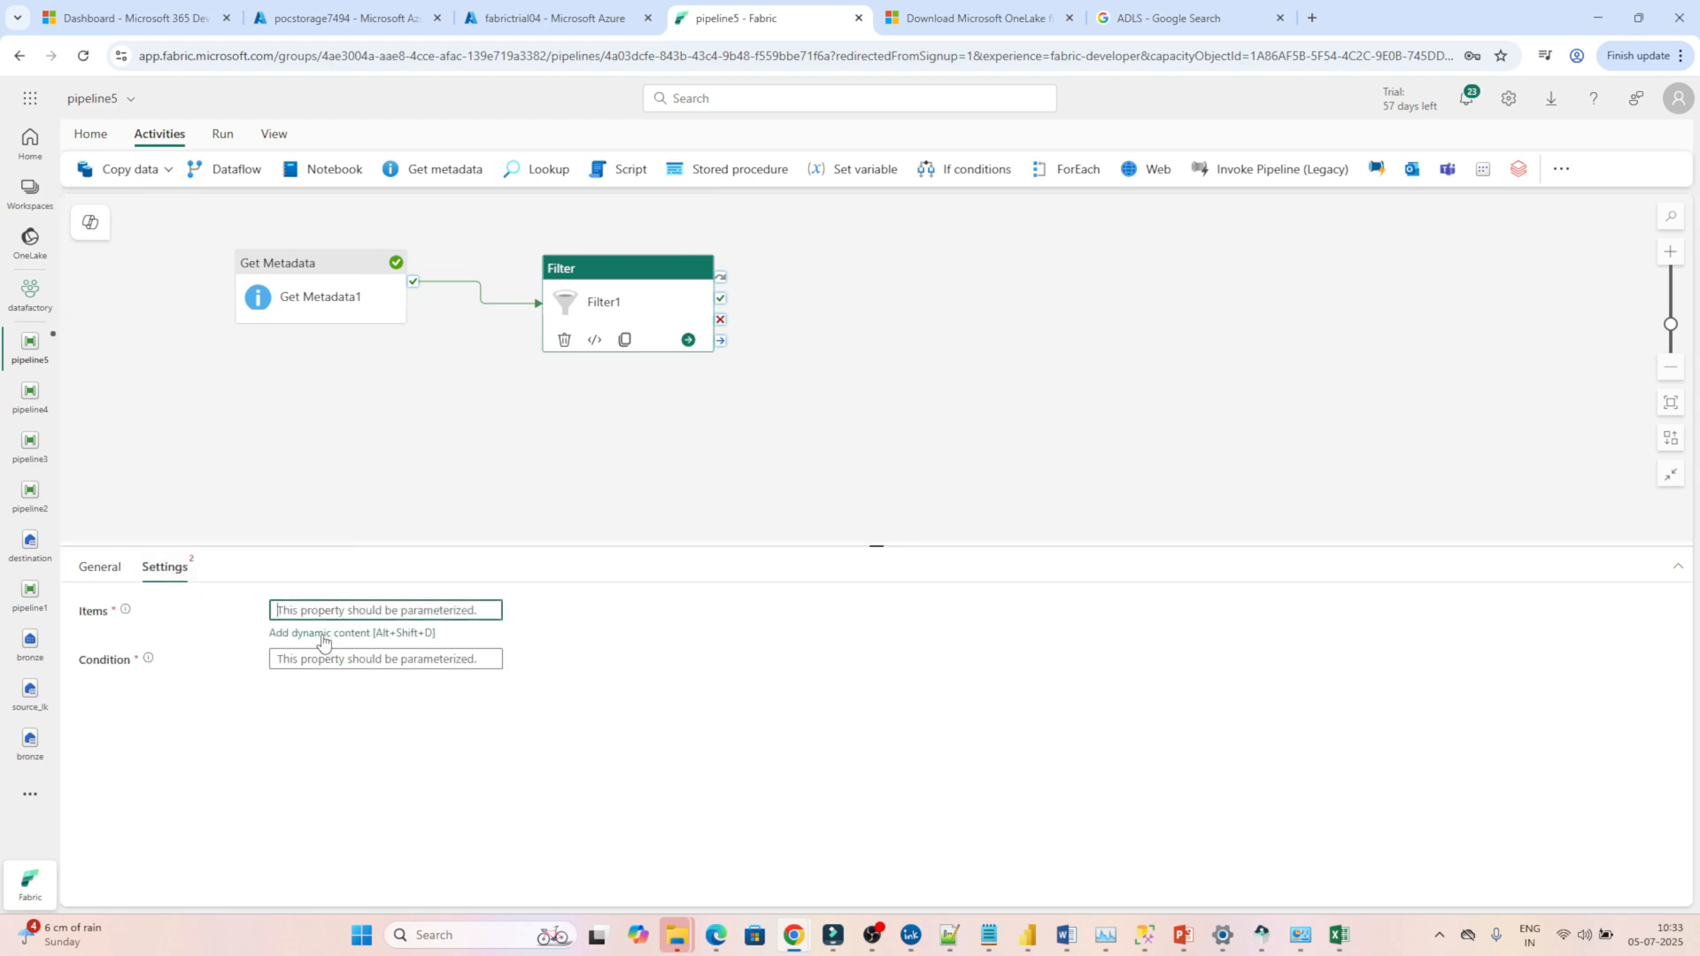
left_click(323, 634)
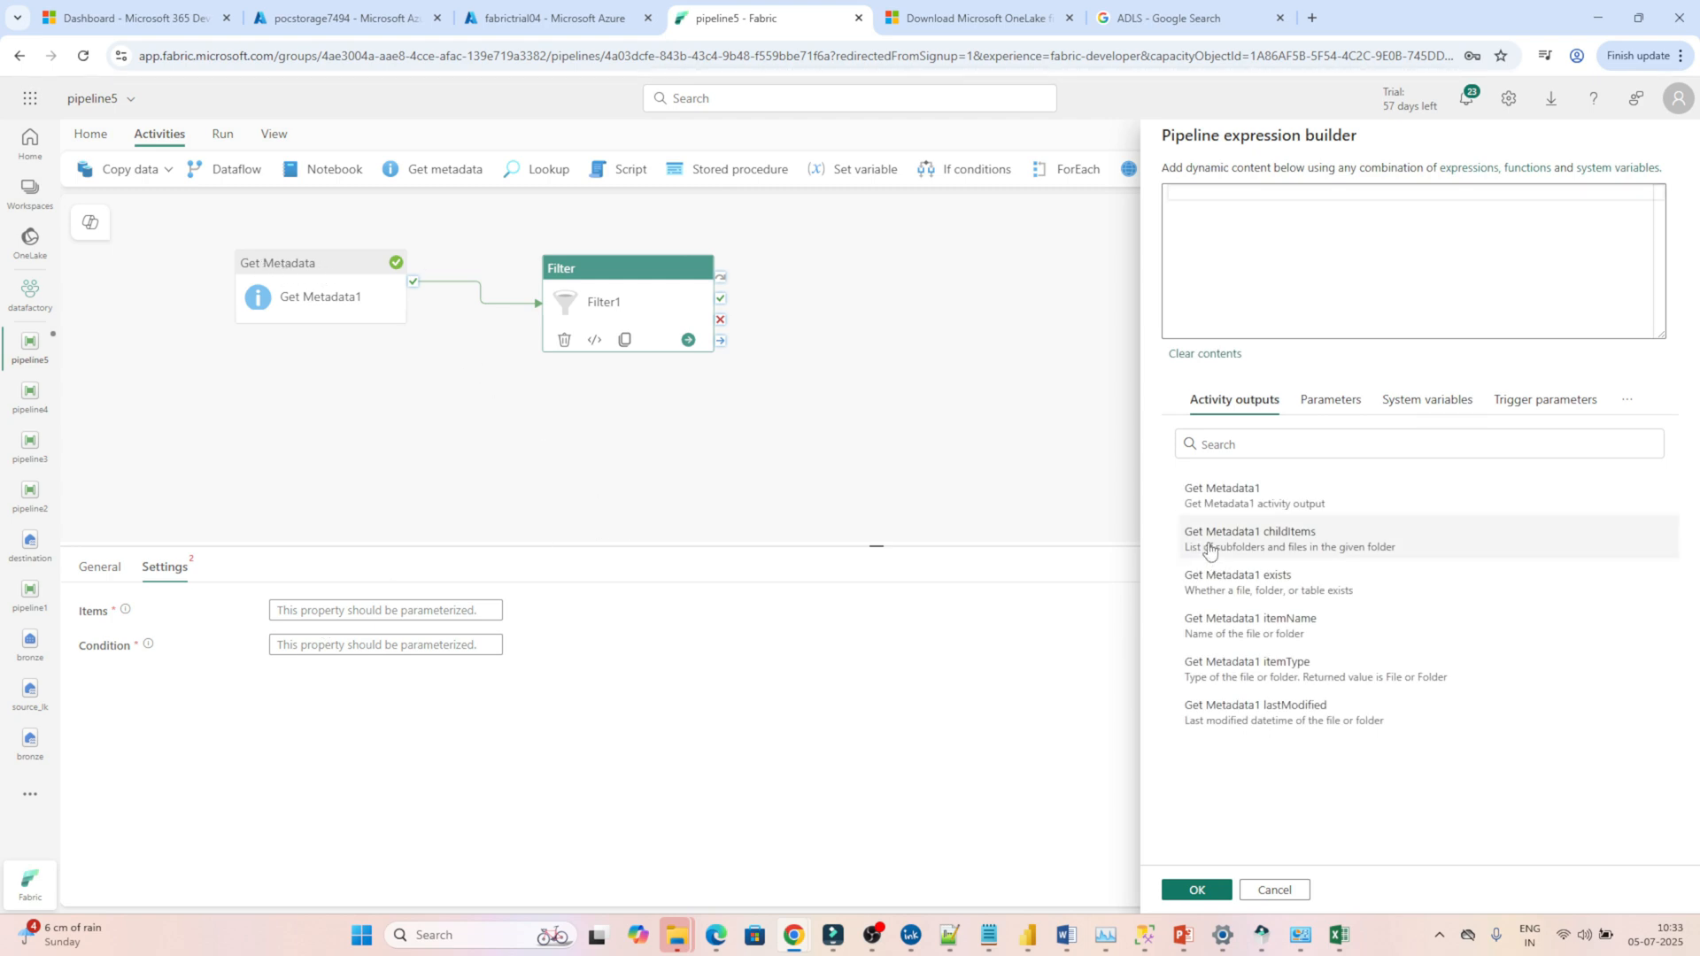
left_click(1305, 546)
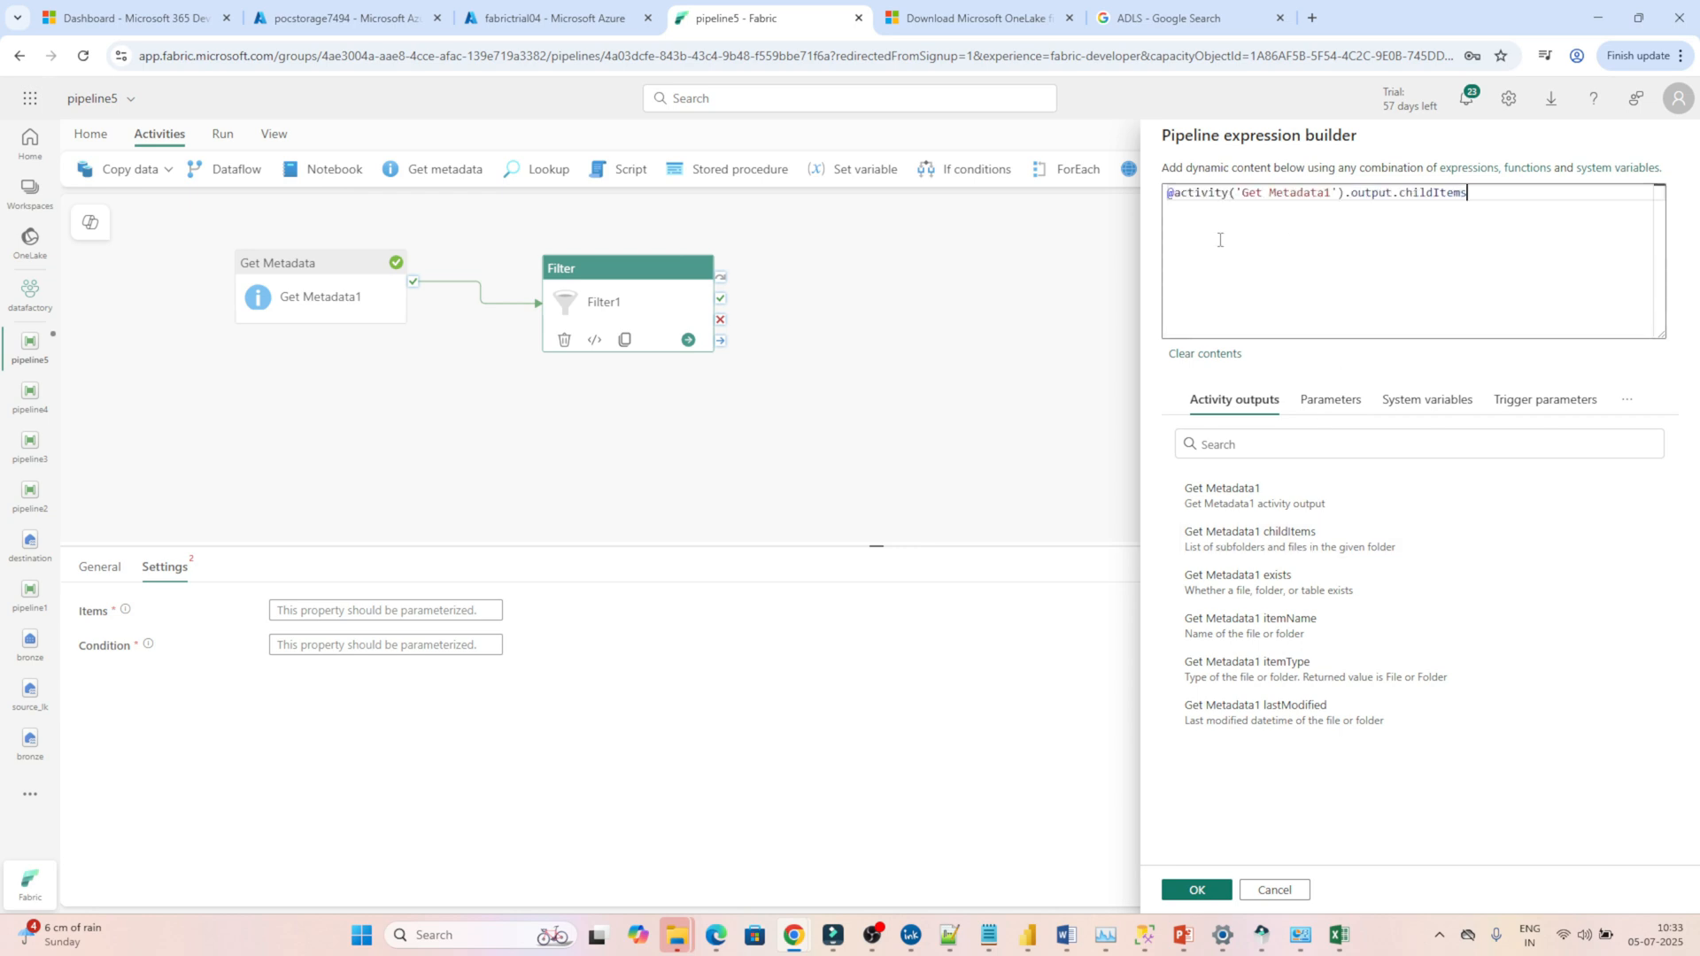
left_click_drag(1220, 240, 1168, 212)
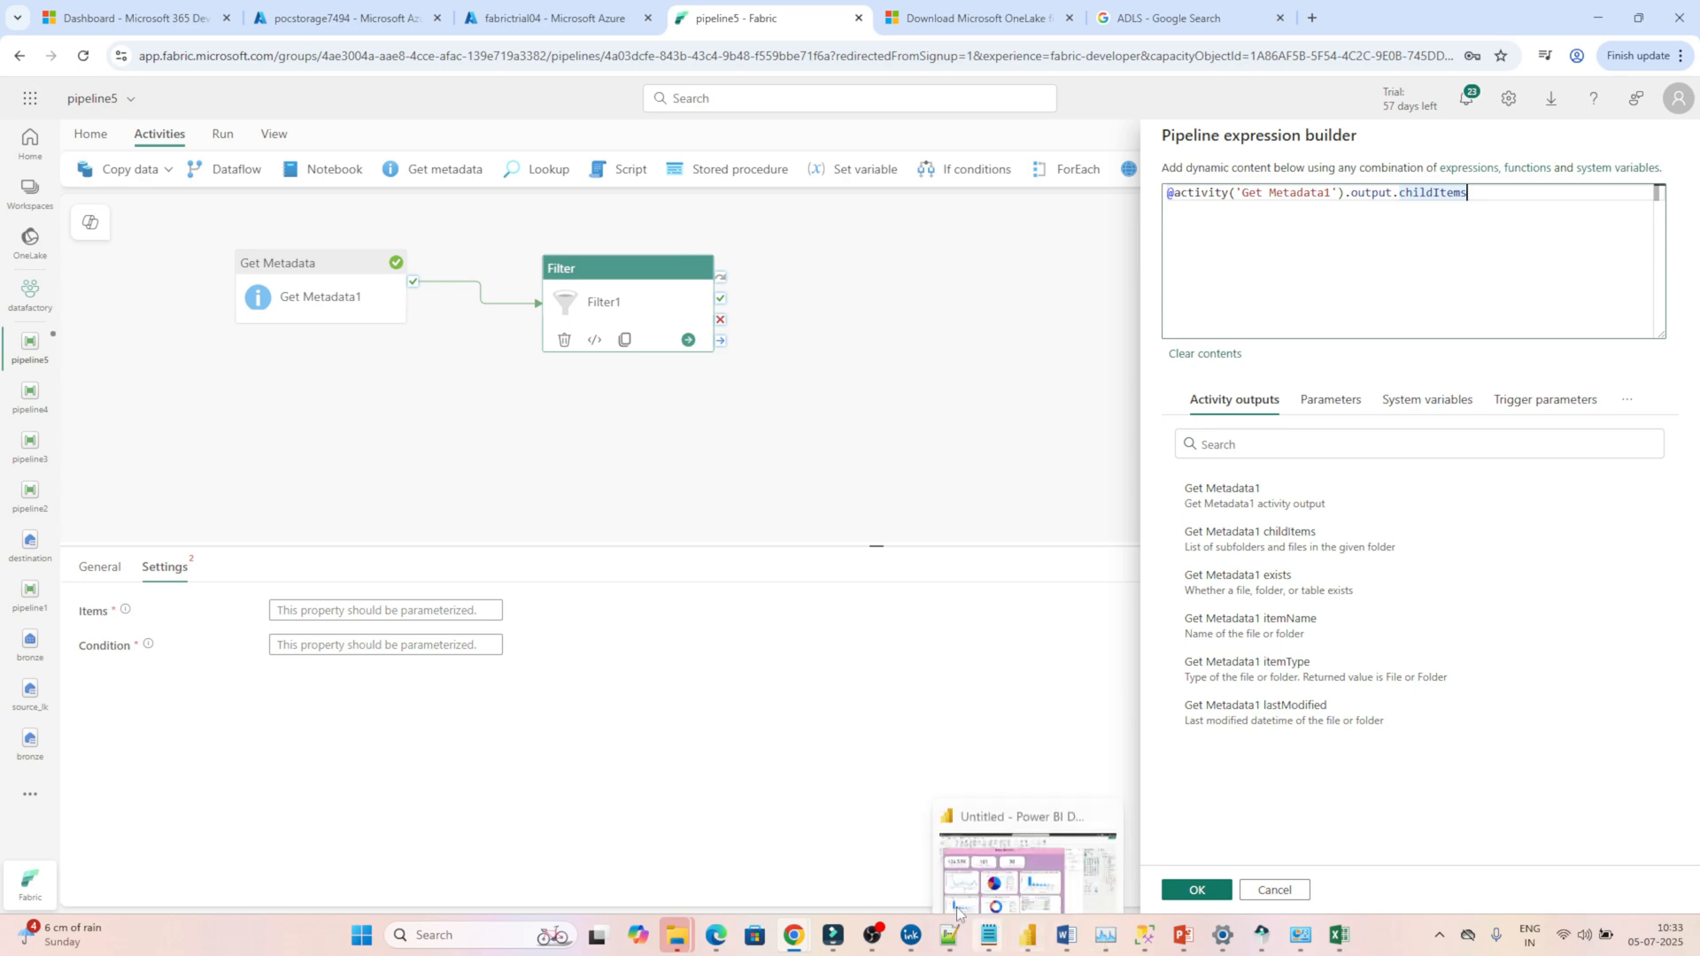
mouse_move(988, 935)
left_click(1213, 825)
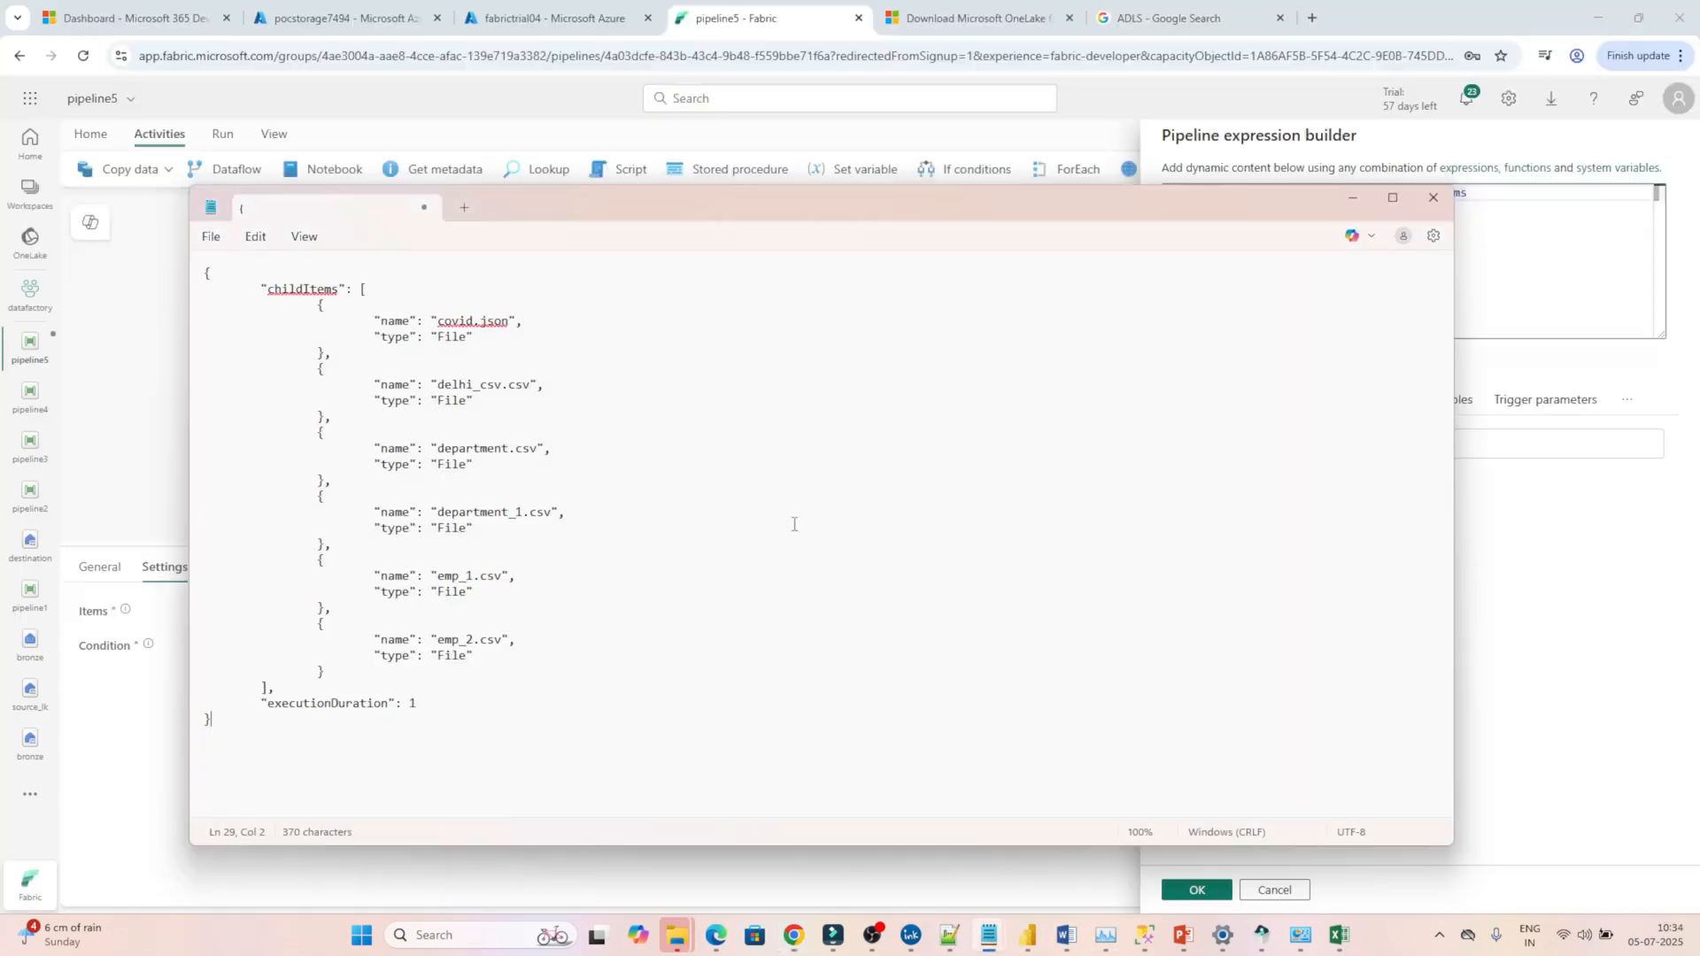
left_click_drag(277, 290, 518, 705)
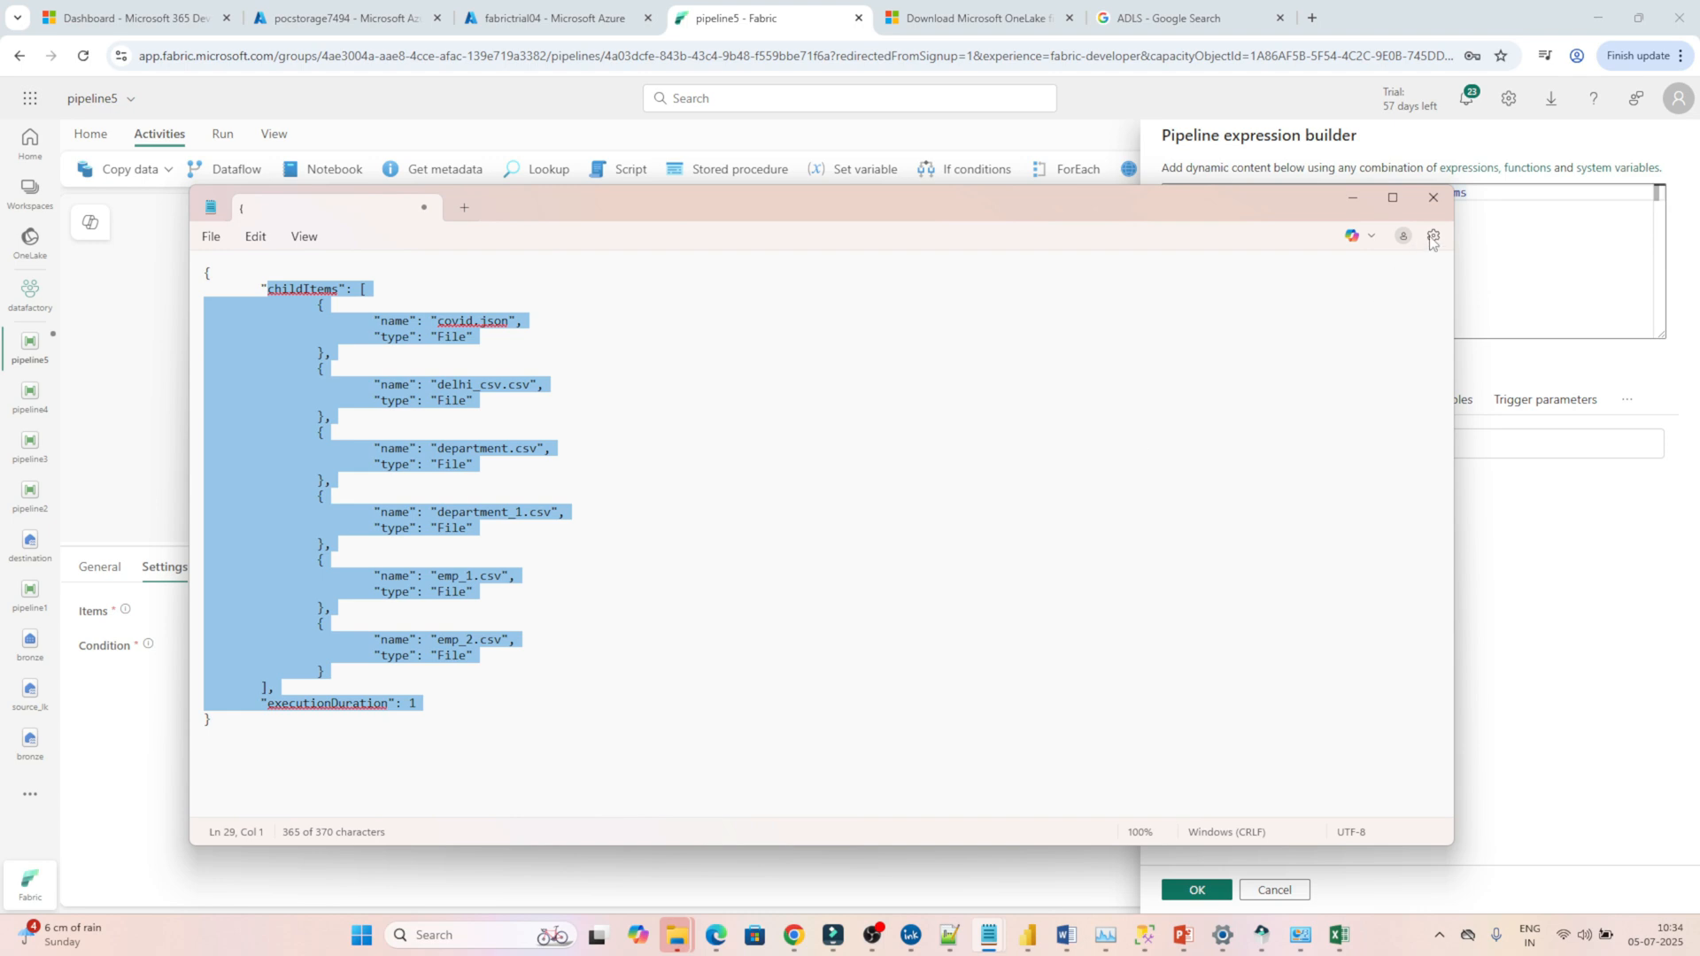
left_click(1517, 254)
left_click(1190, 890)
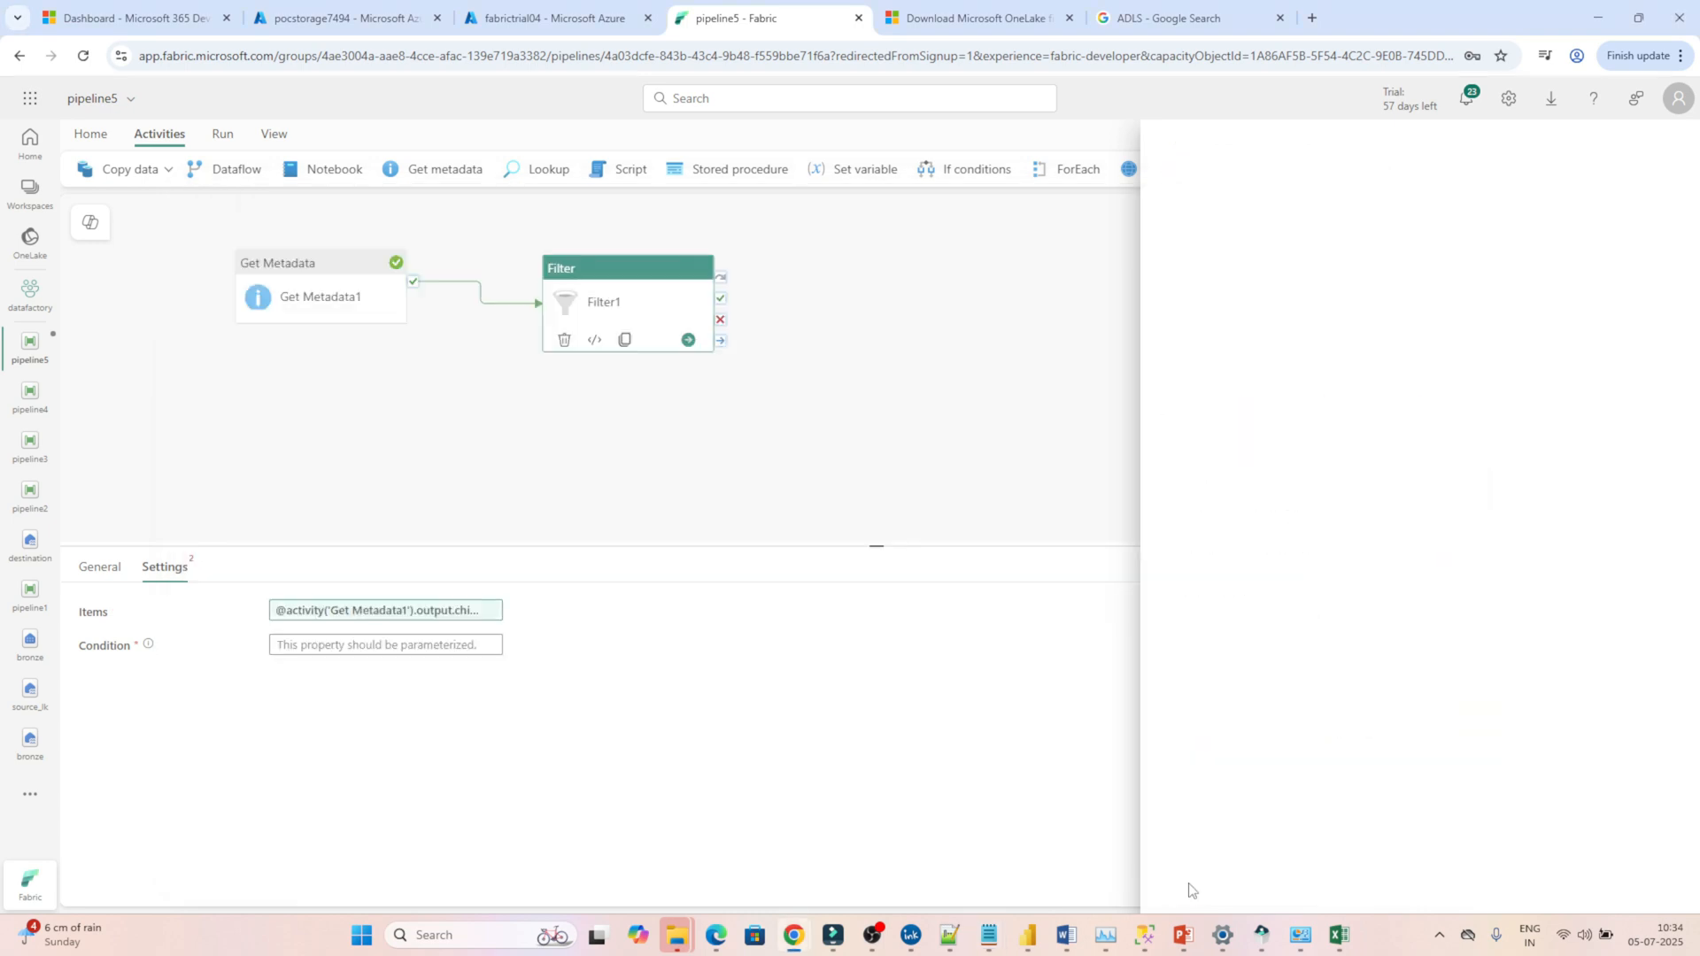
left_click(344, 647)
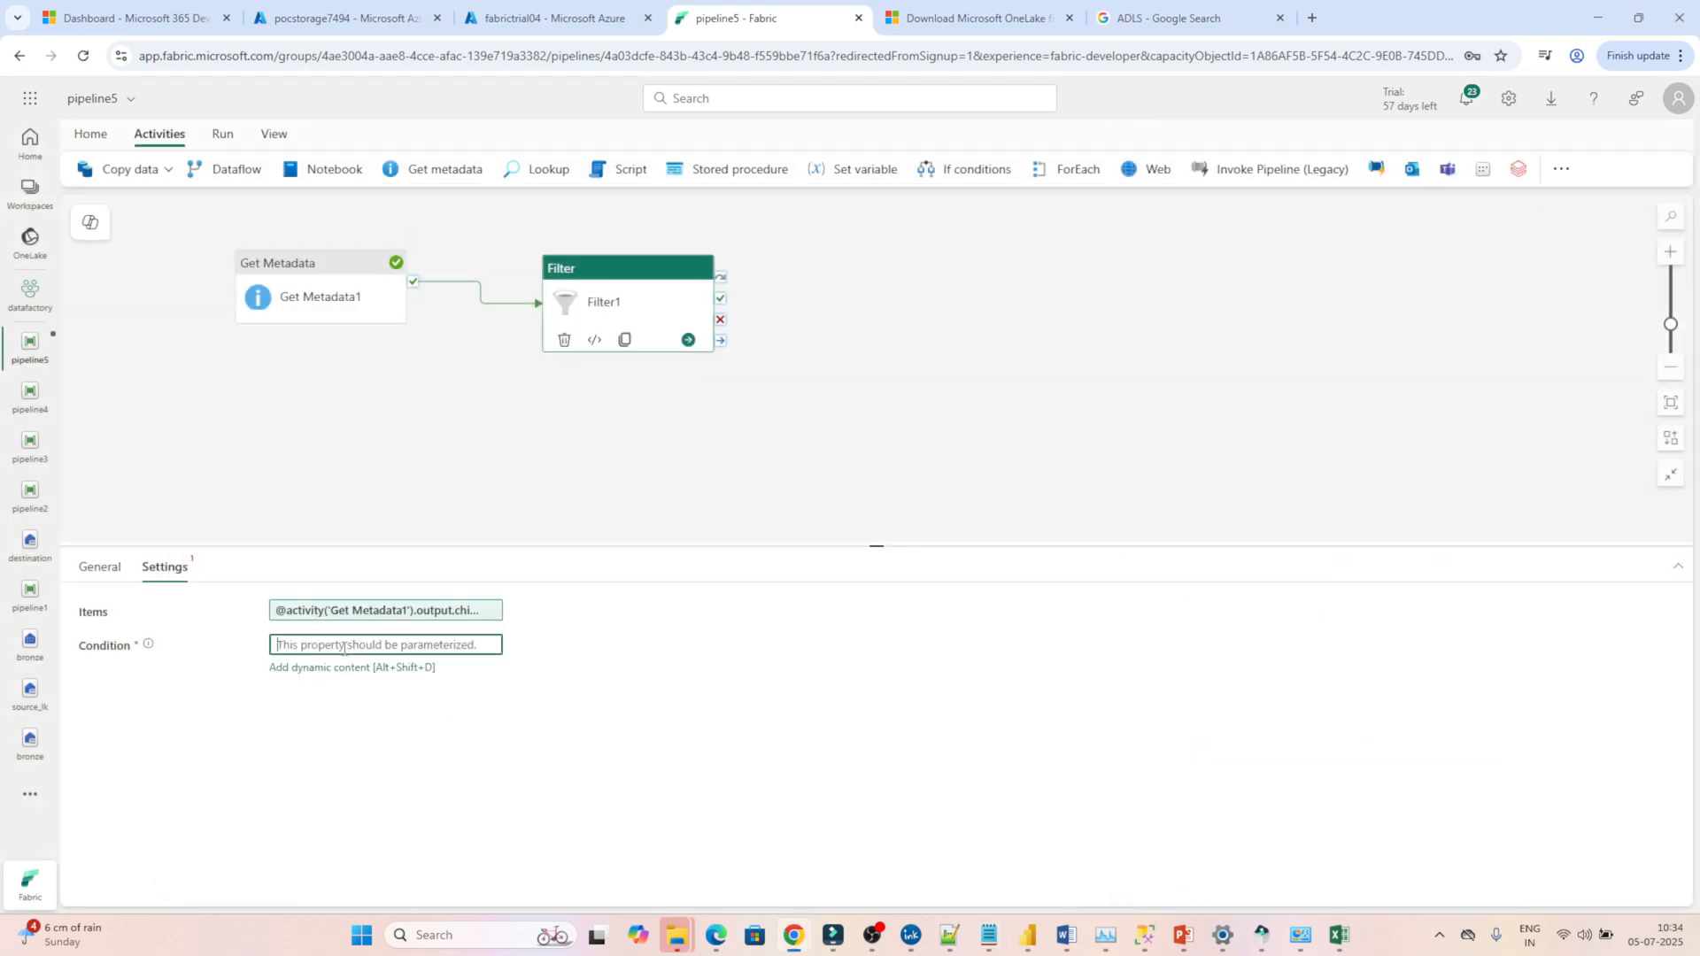
left_click(306, 670)
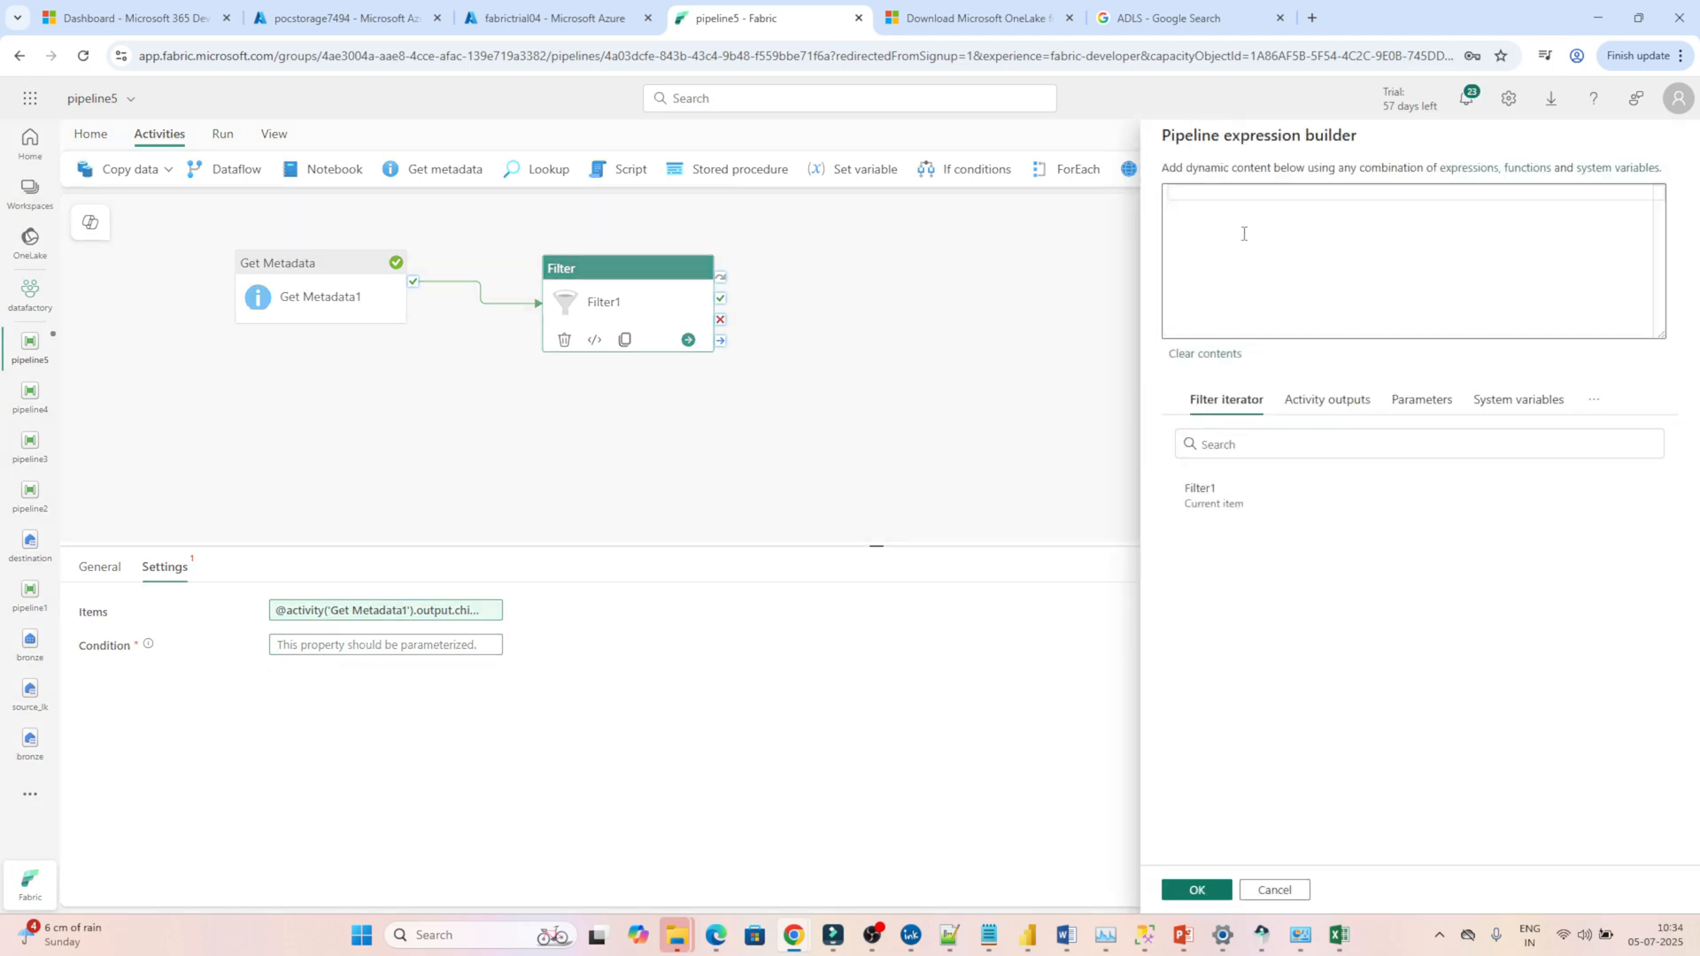
left_click(1223, 501)
type(".name")
Switch to Notepad and examine the name fields of the files in the childItems array.
mouse_move(989, 935)
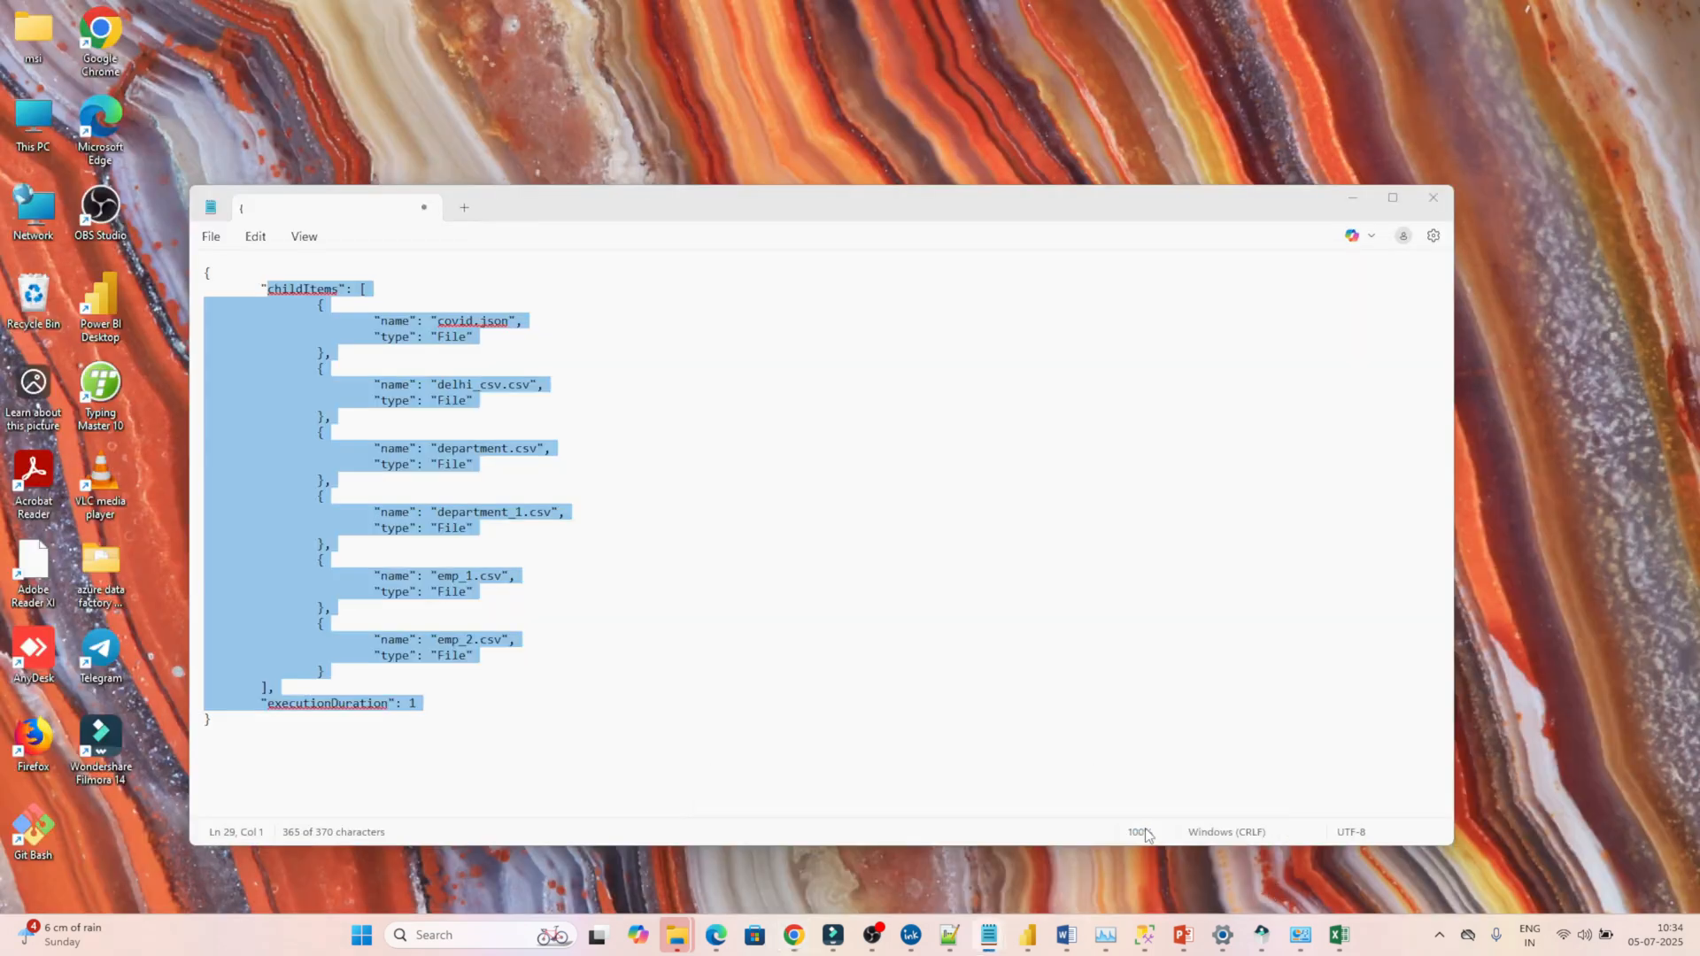
left_click(1181, 841)
left_click(617, 497)
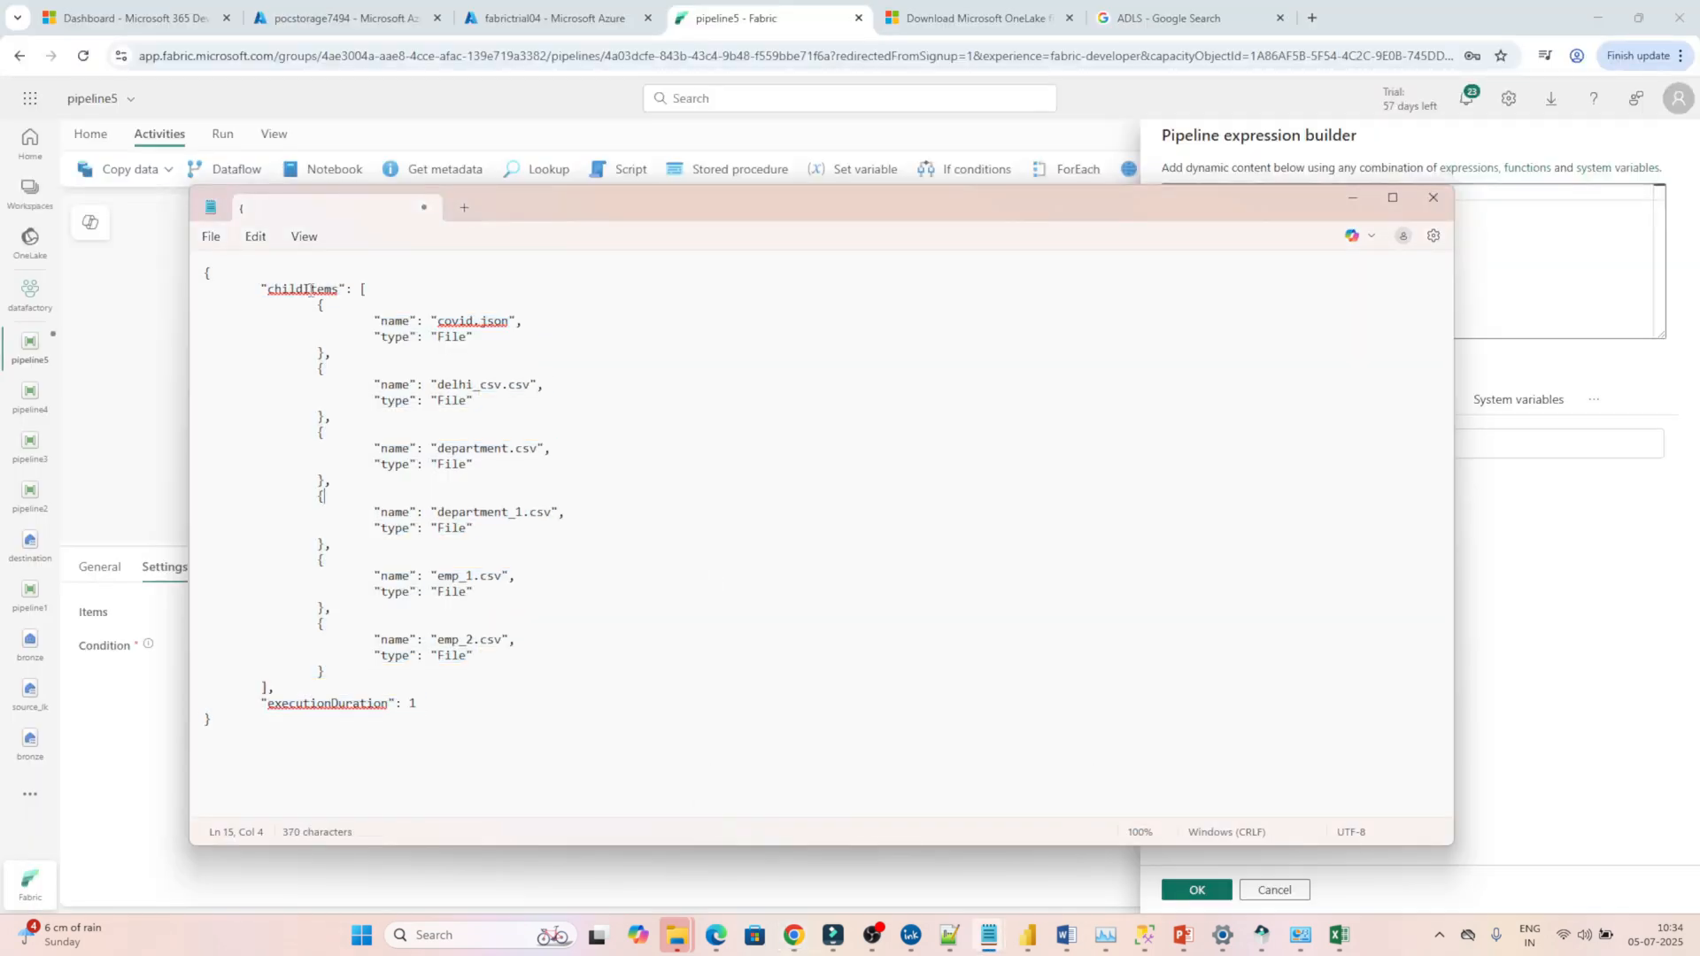
left_click_drag(262, 288, 437, 706)
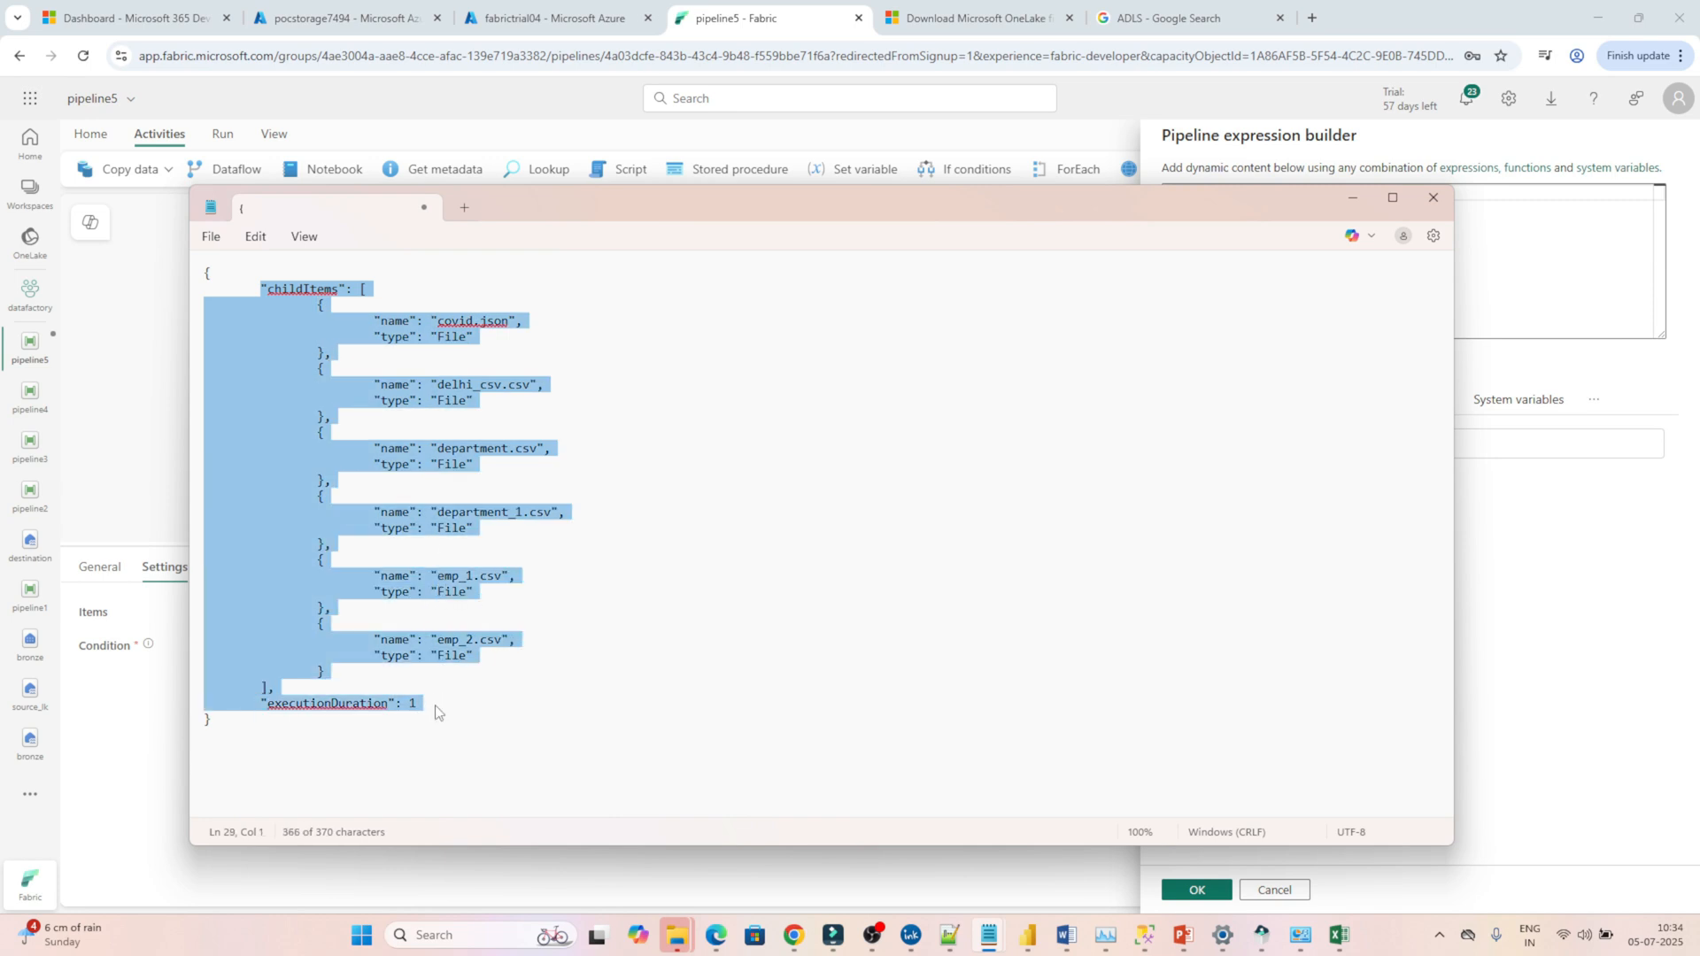
double_click(396, 326)
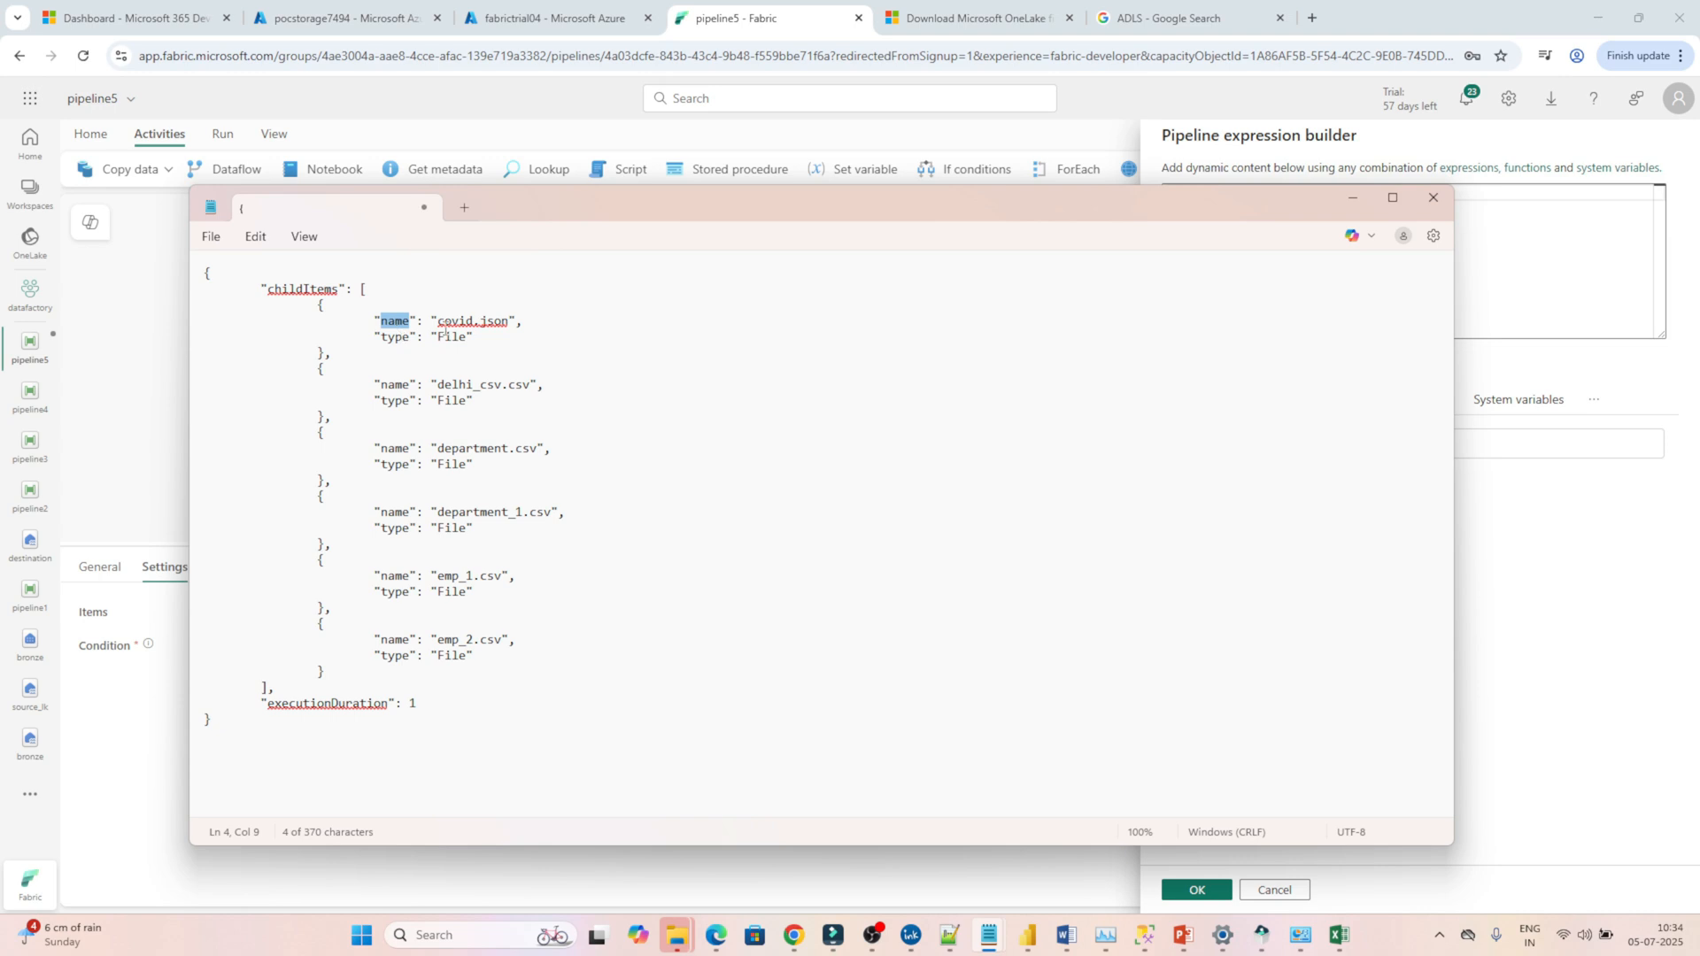
left_click_drag(438, 321, 512, 324)
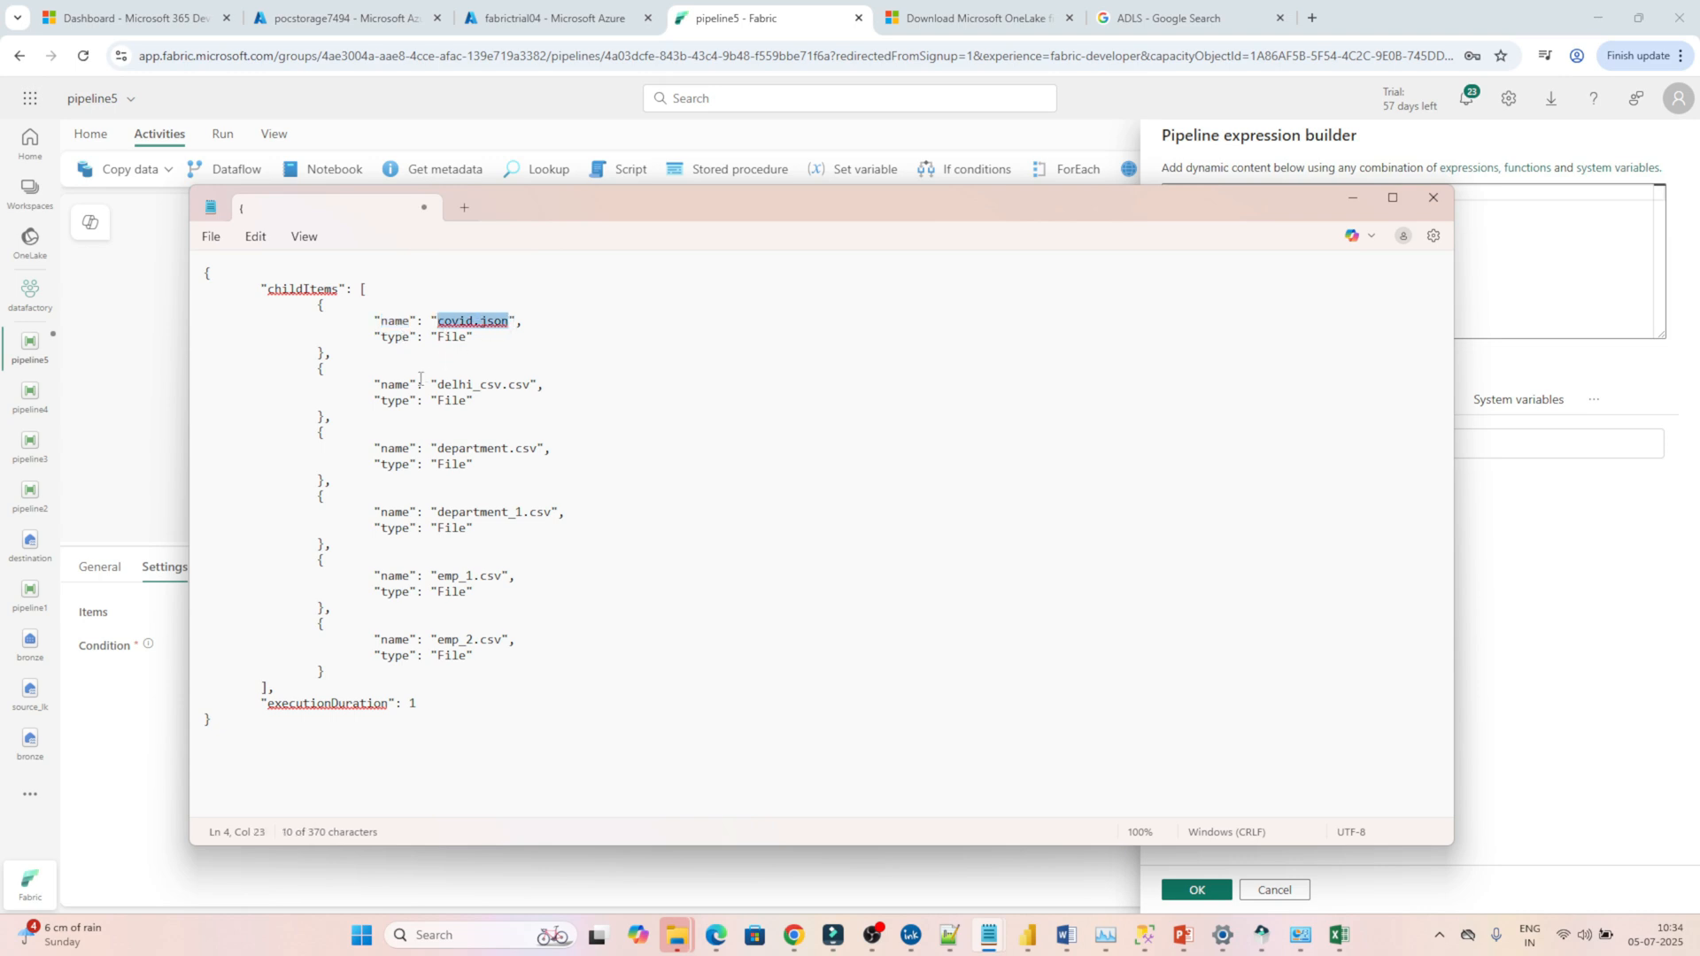
double_click(392, 384)
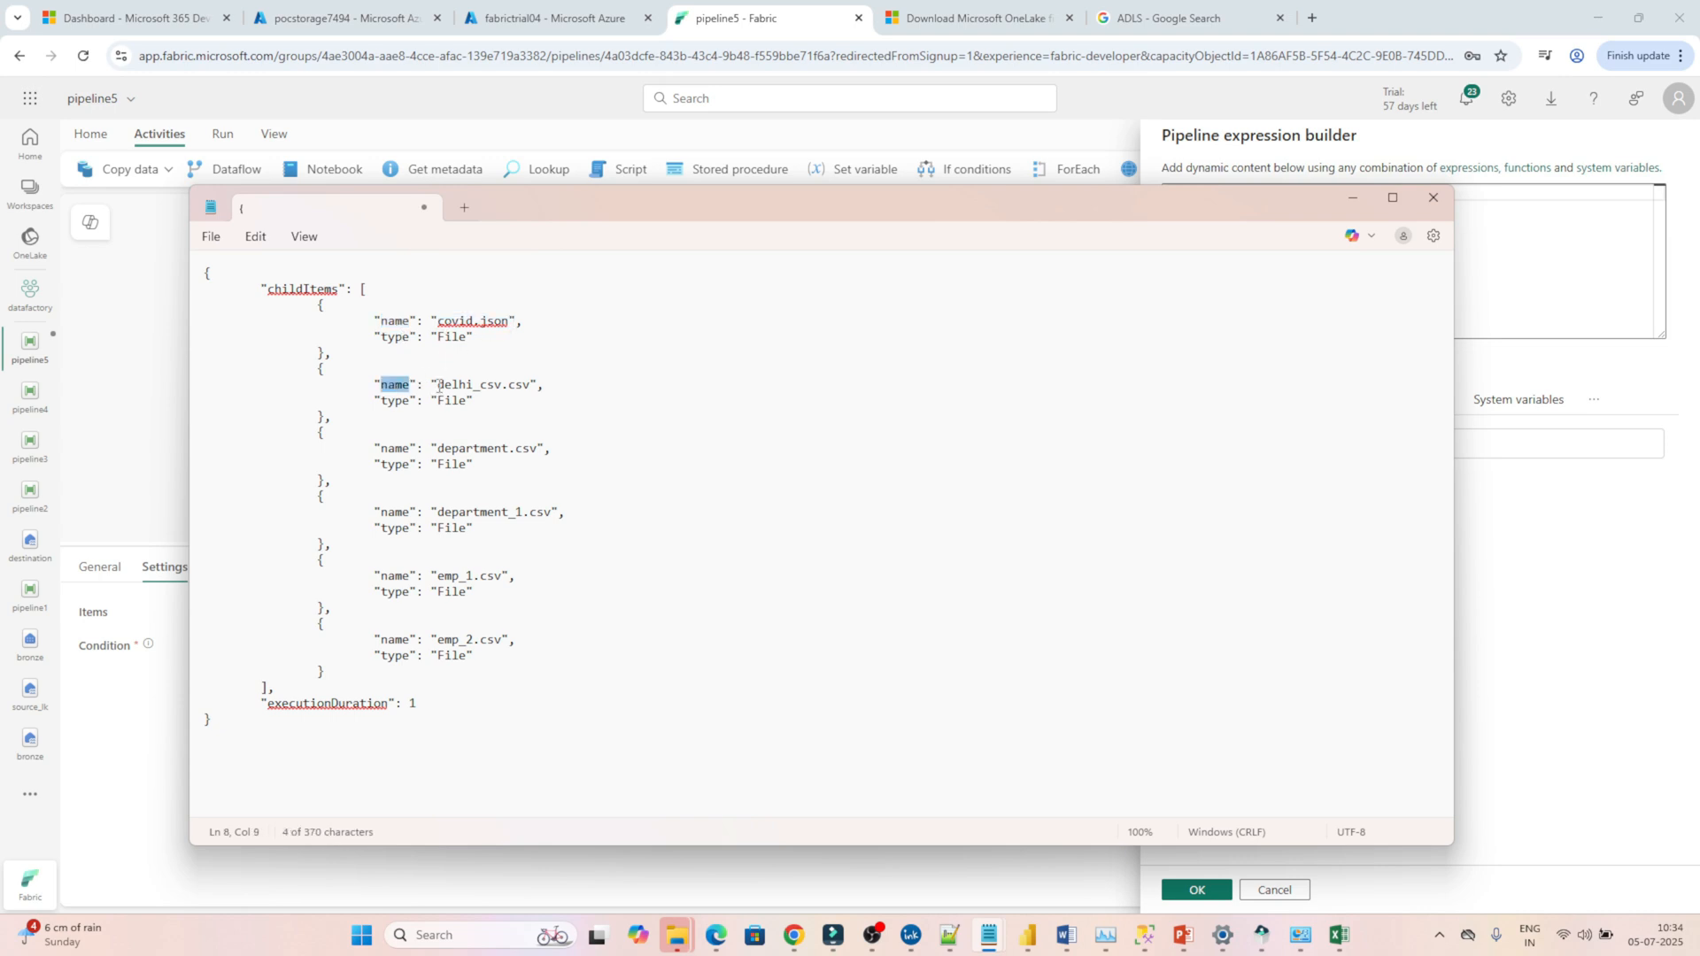
left_click_drag(438, 385, 537, 385)
left_click_drag(443, 449, 531, 454)
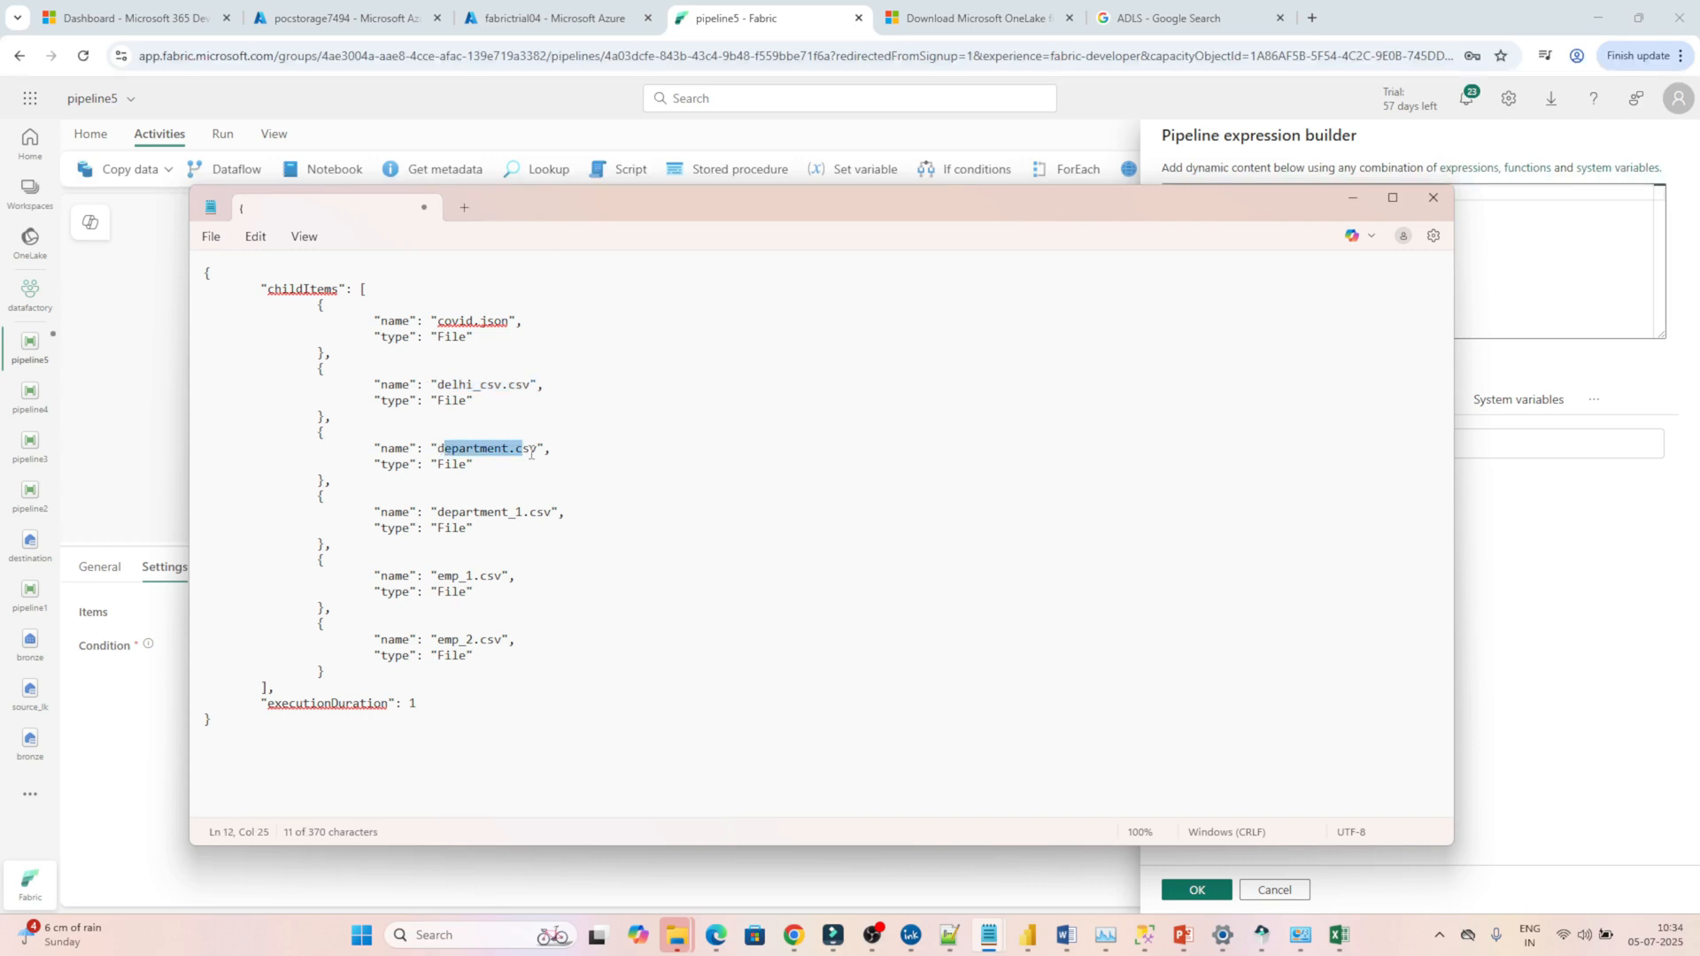
left_click(1472, 252)
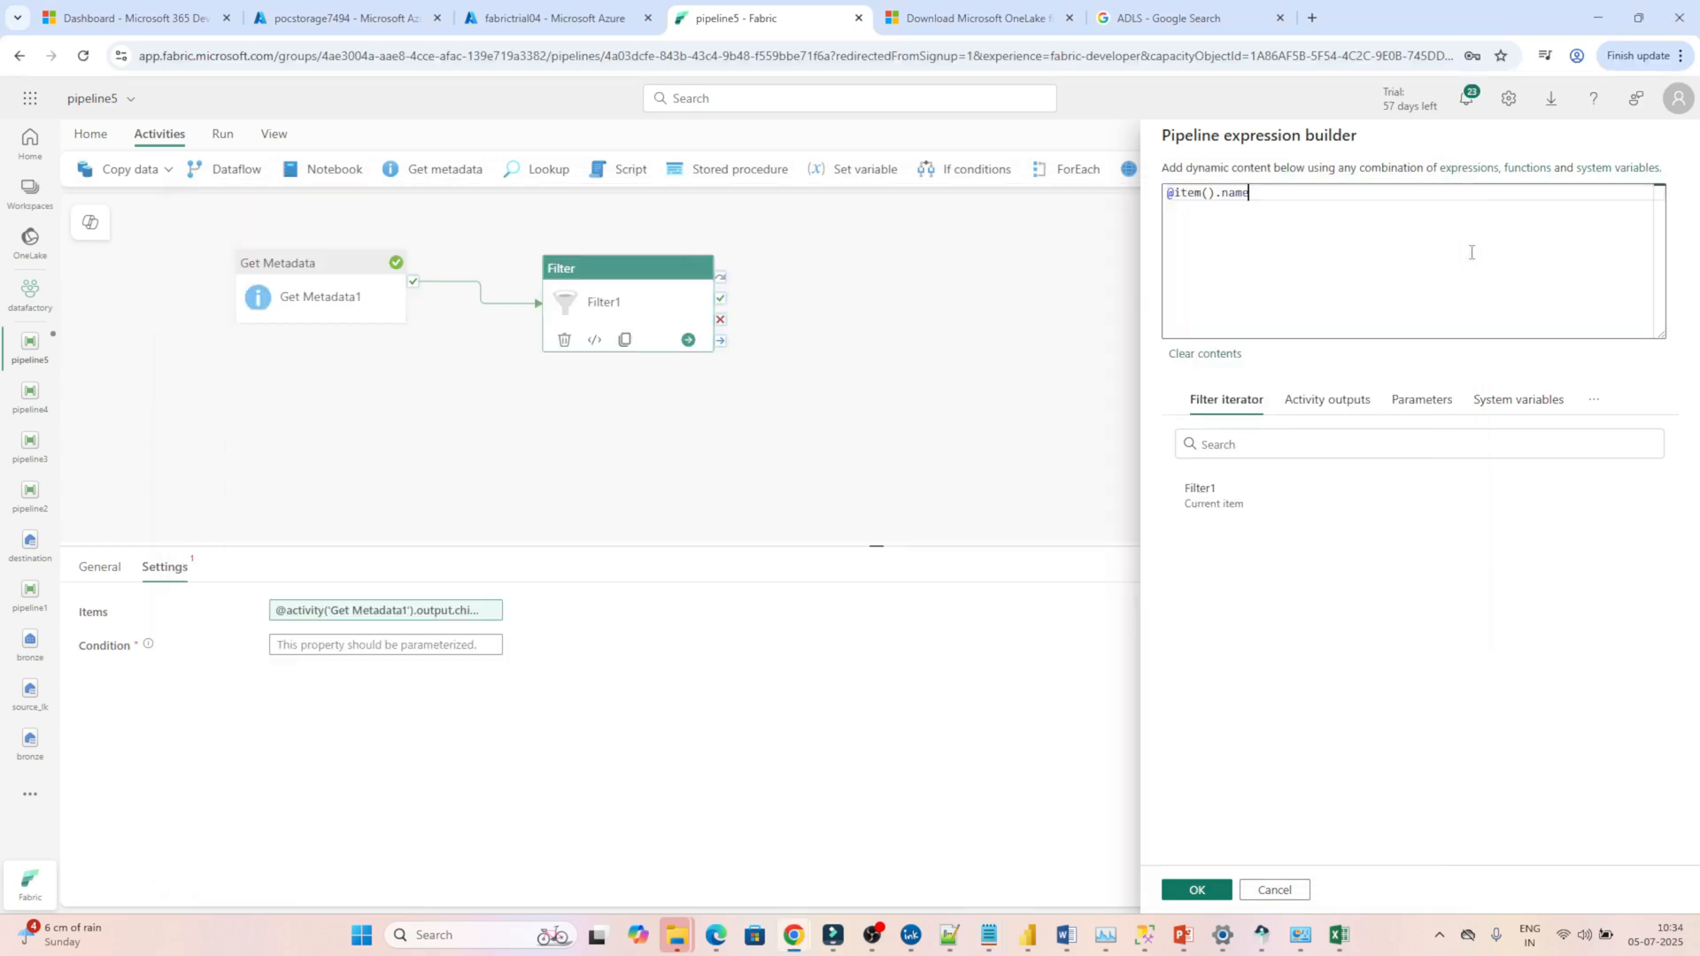
left_click(1175, 198)
type("co")
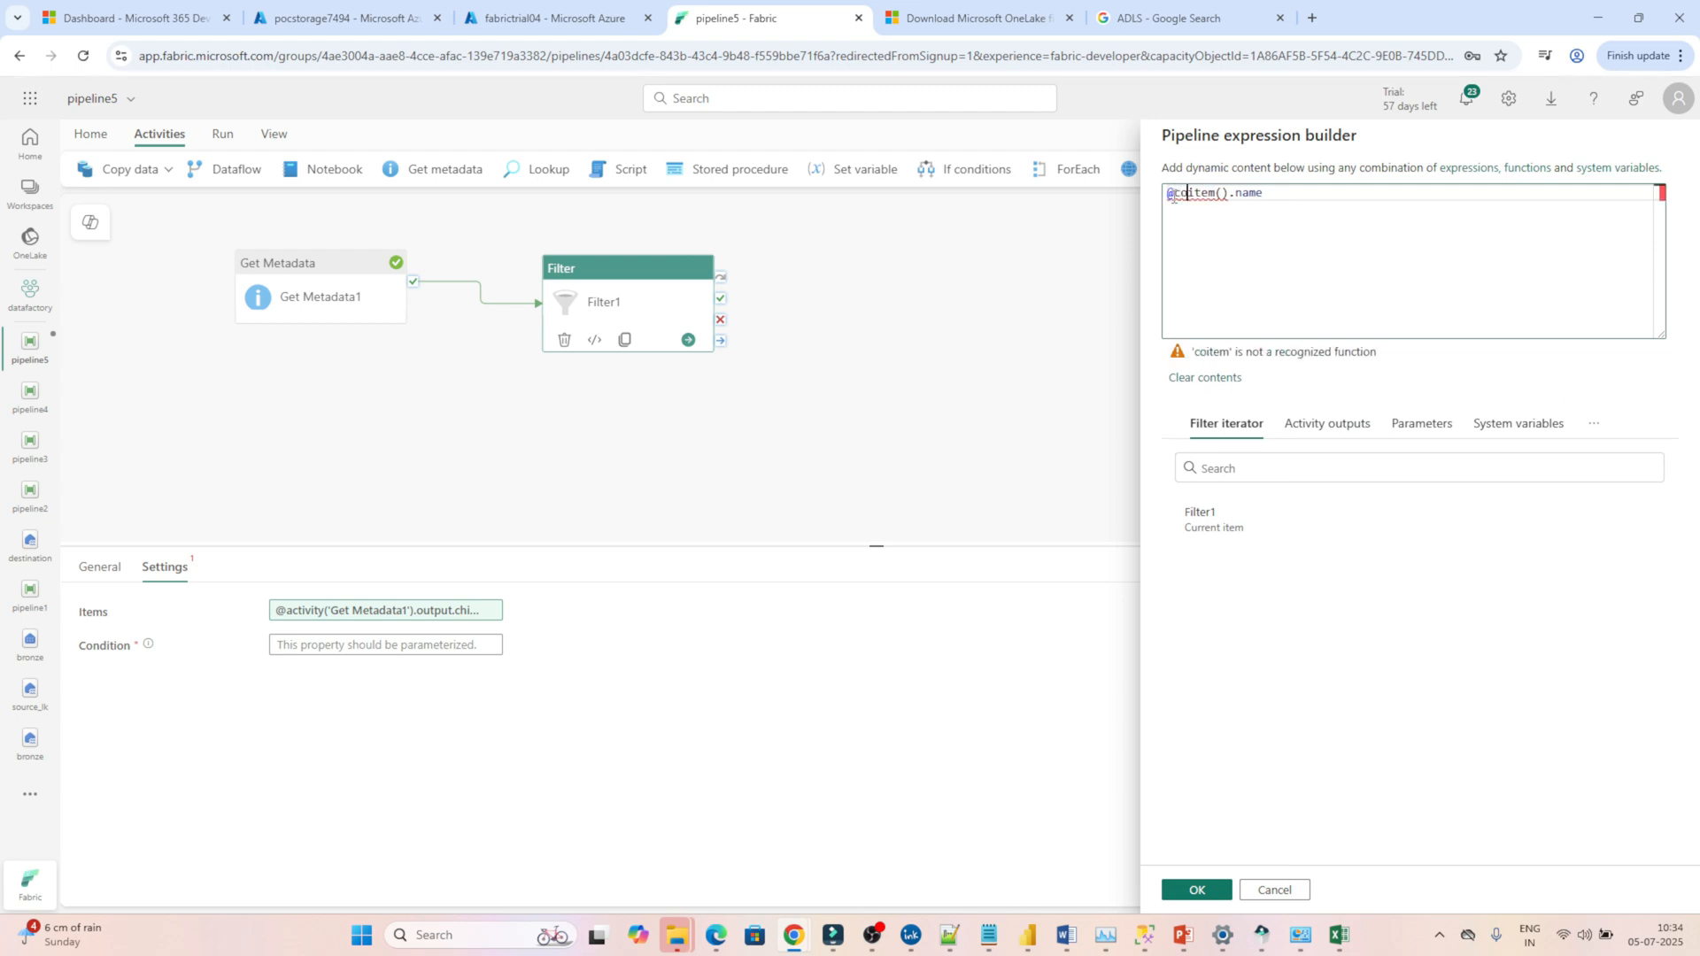
type("ntains")
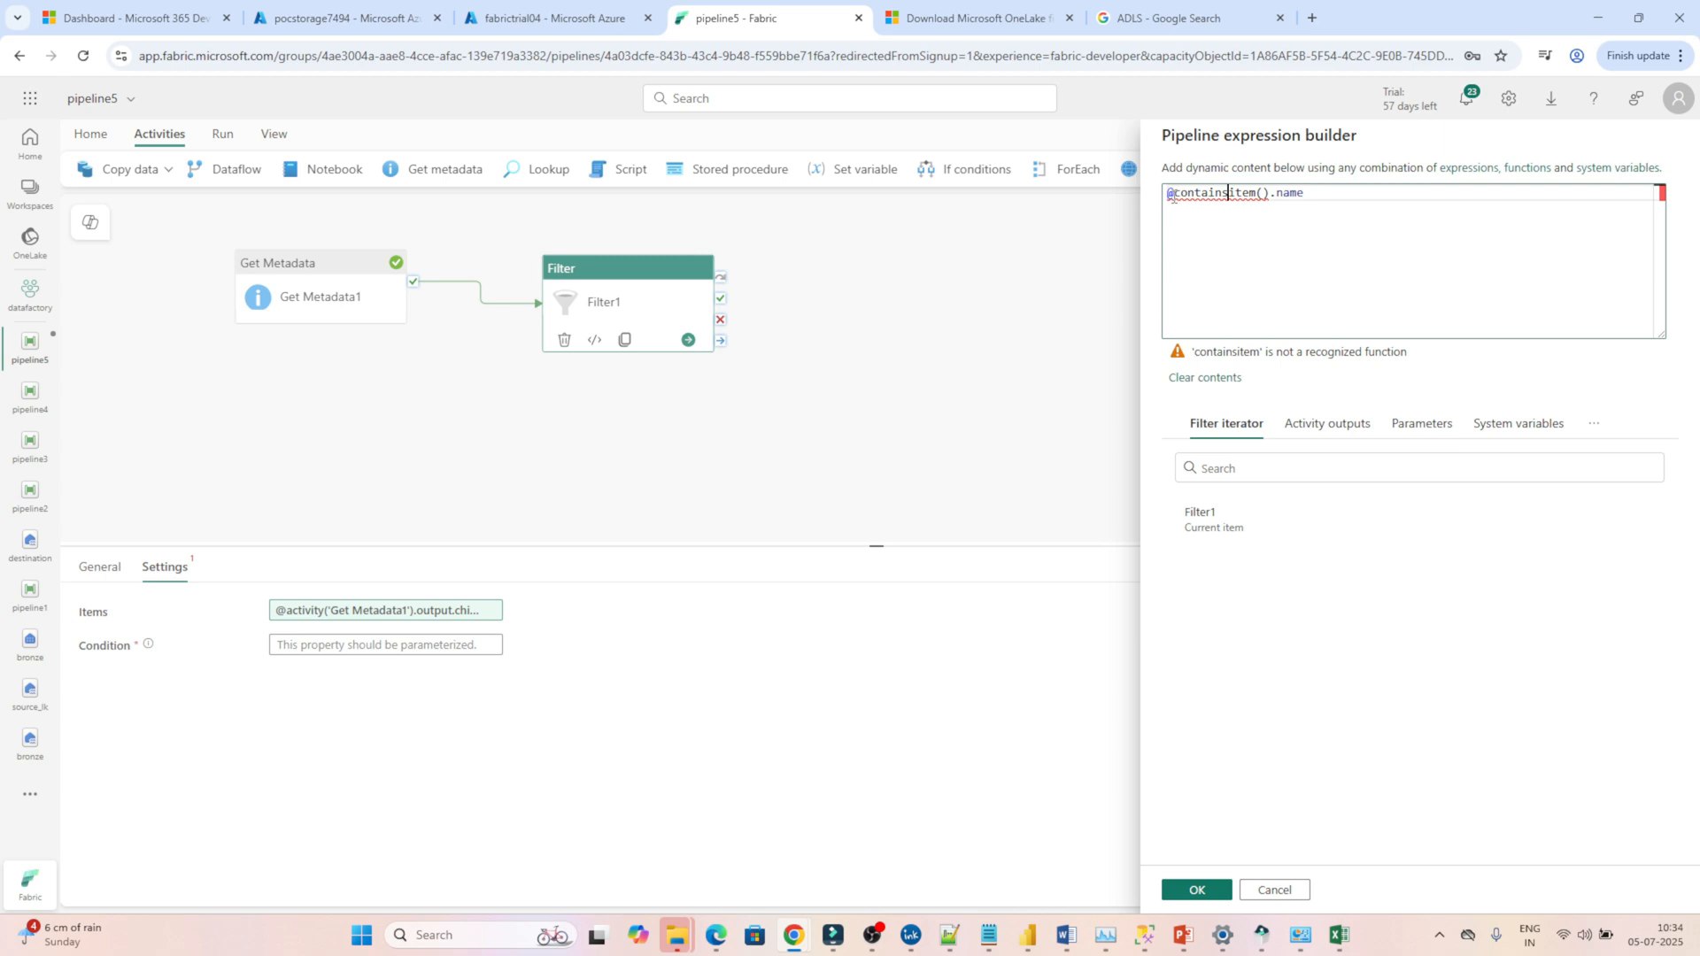
type("(item().name")
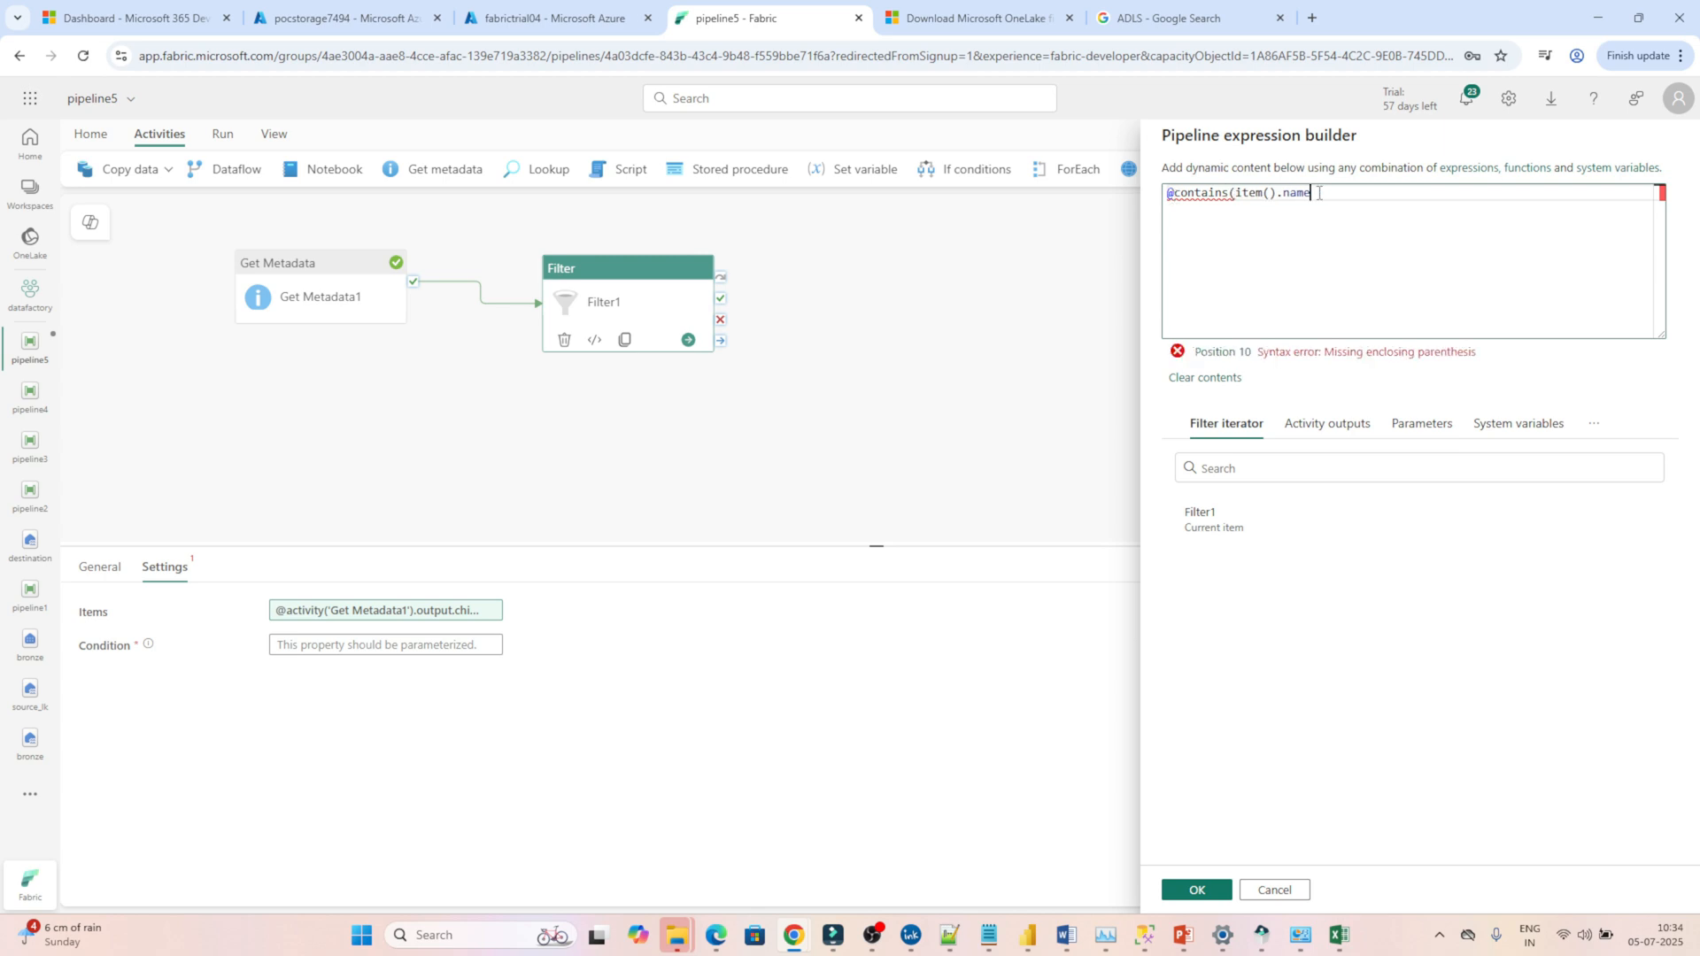
type(",'CSV')")
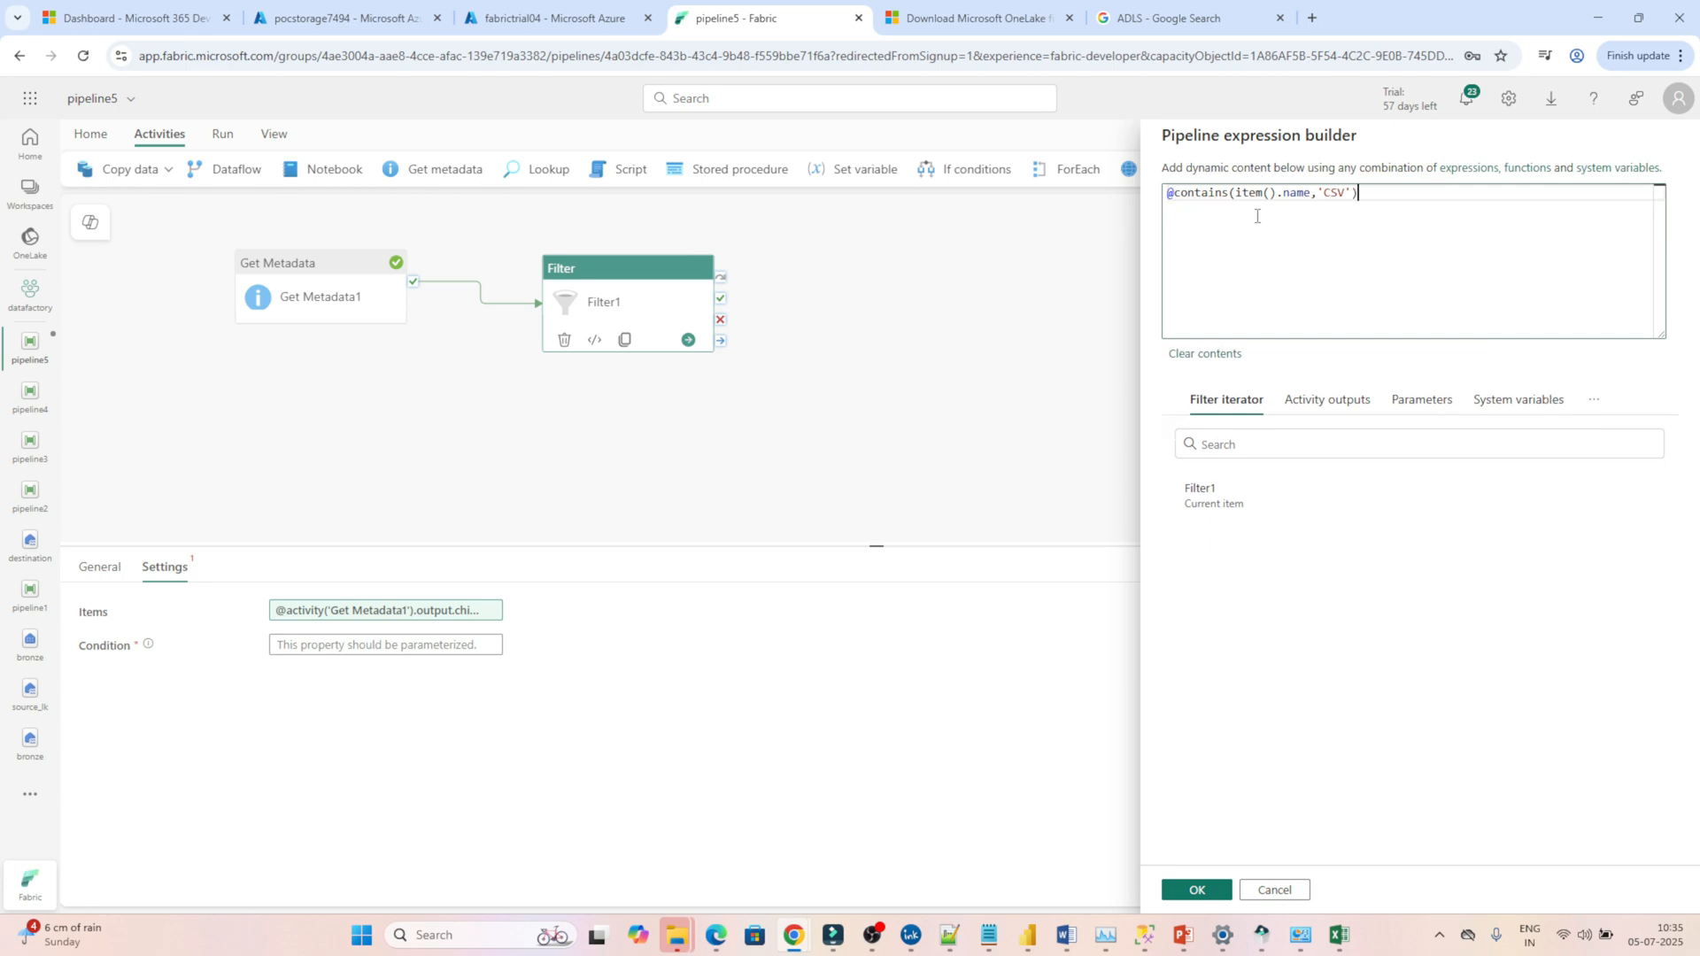
key("alt+Tab")
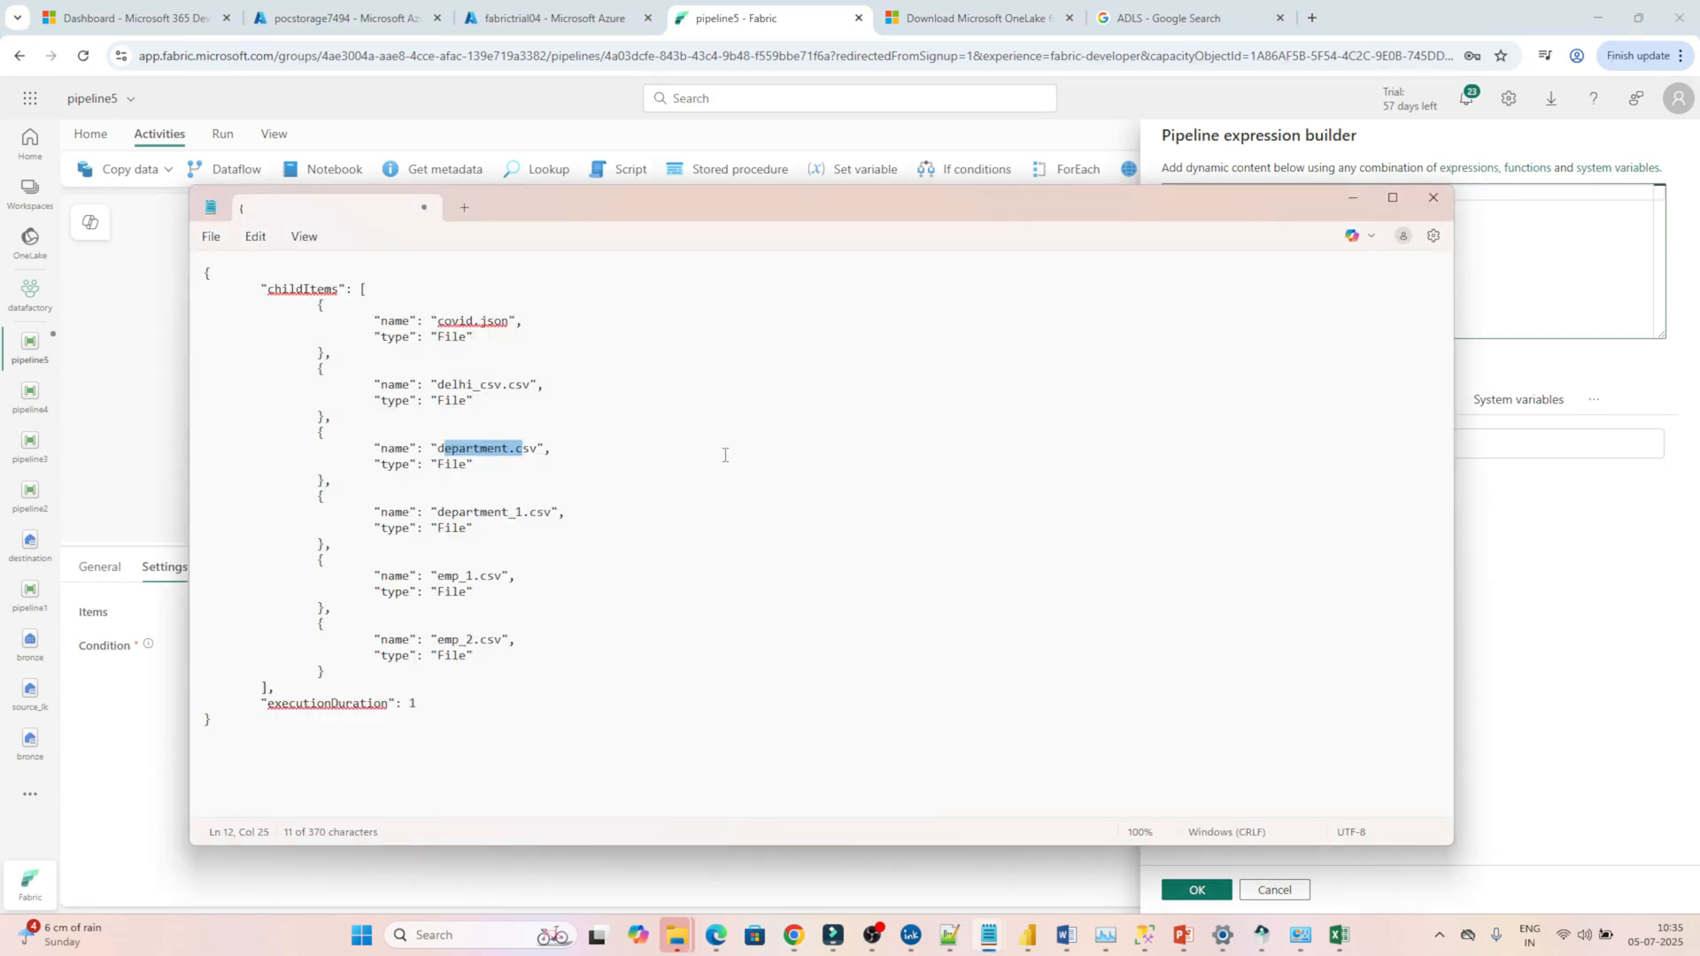
key("alt+Tab")
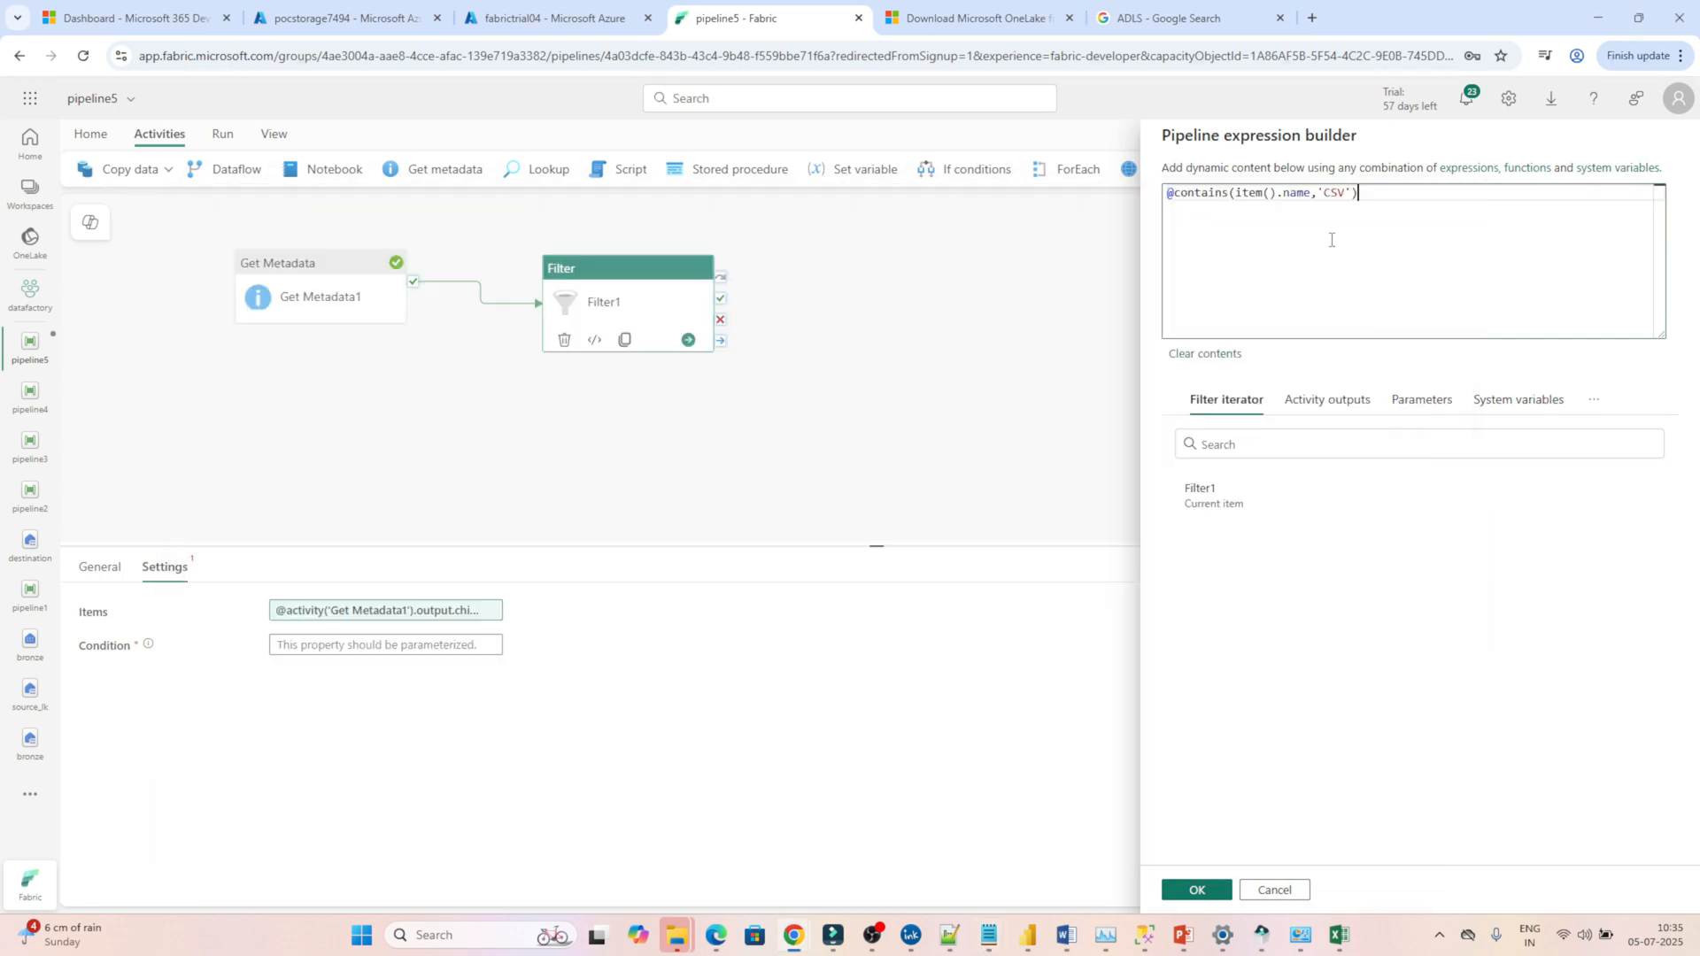
double_click(1330, 192)
type("csv")
left_click_drag(1417, 196, 1159, 191)
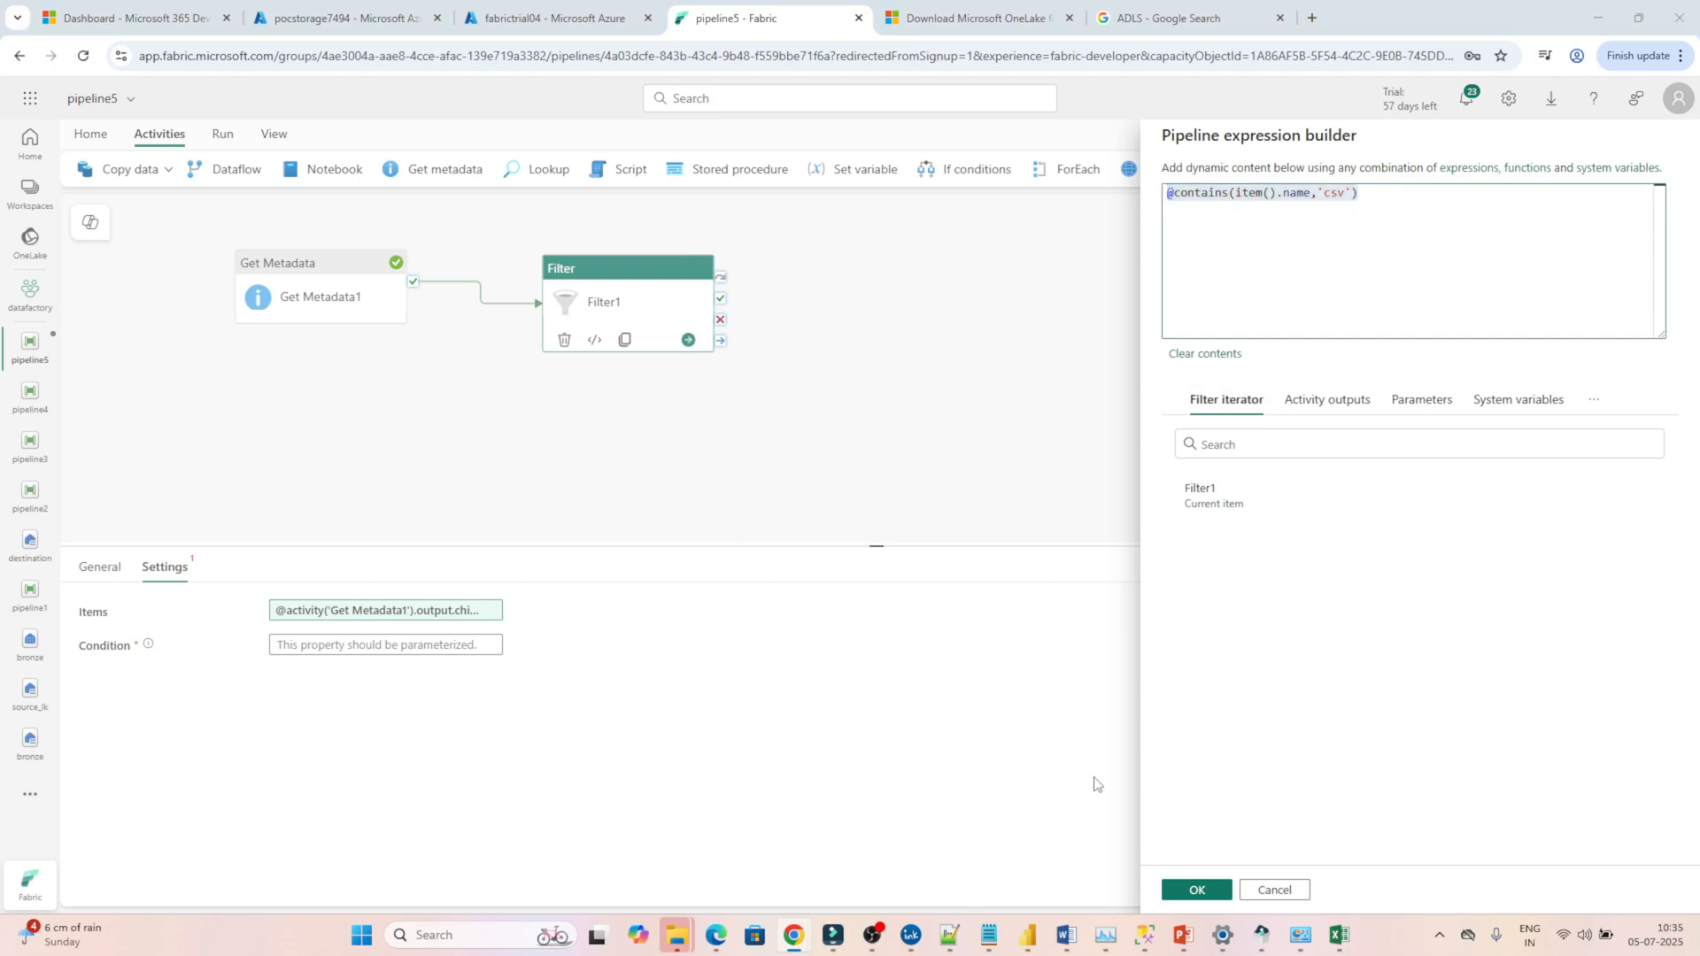
key("alt+Tab")
left_click_drag(333, 285, 407, 336)
double_click(396, 325)
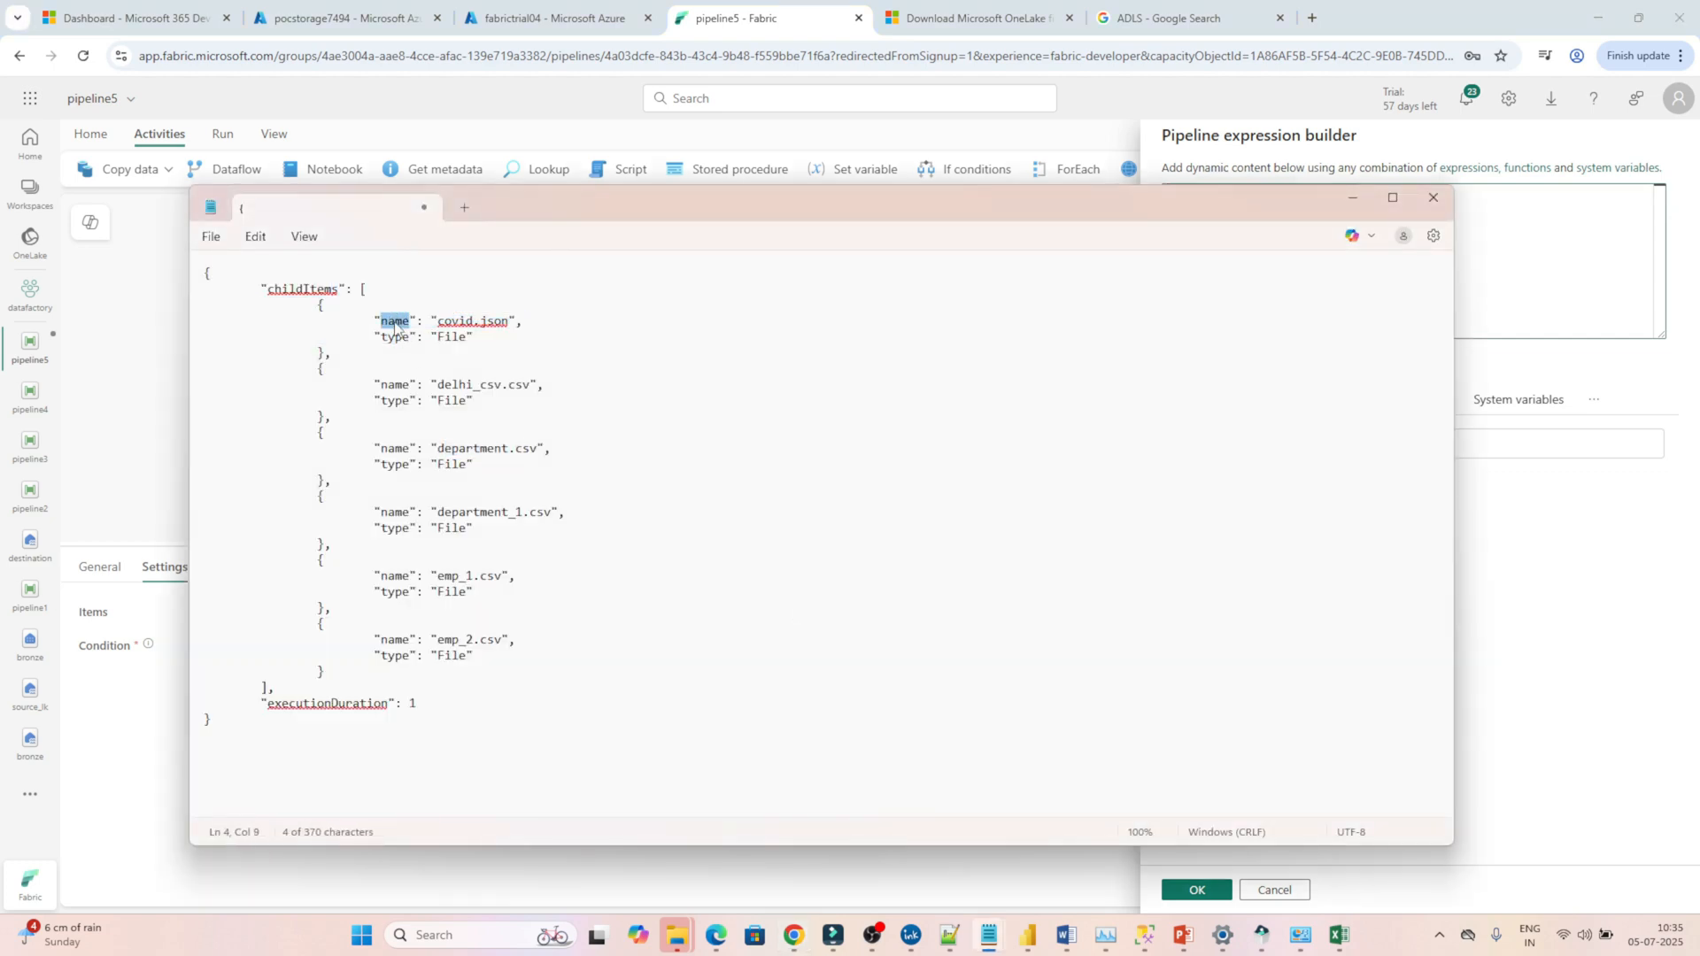
key("alt+Tab")
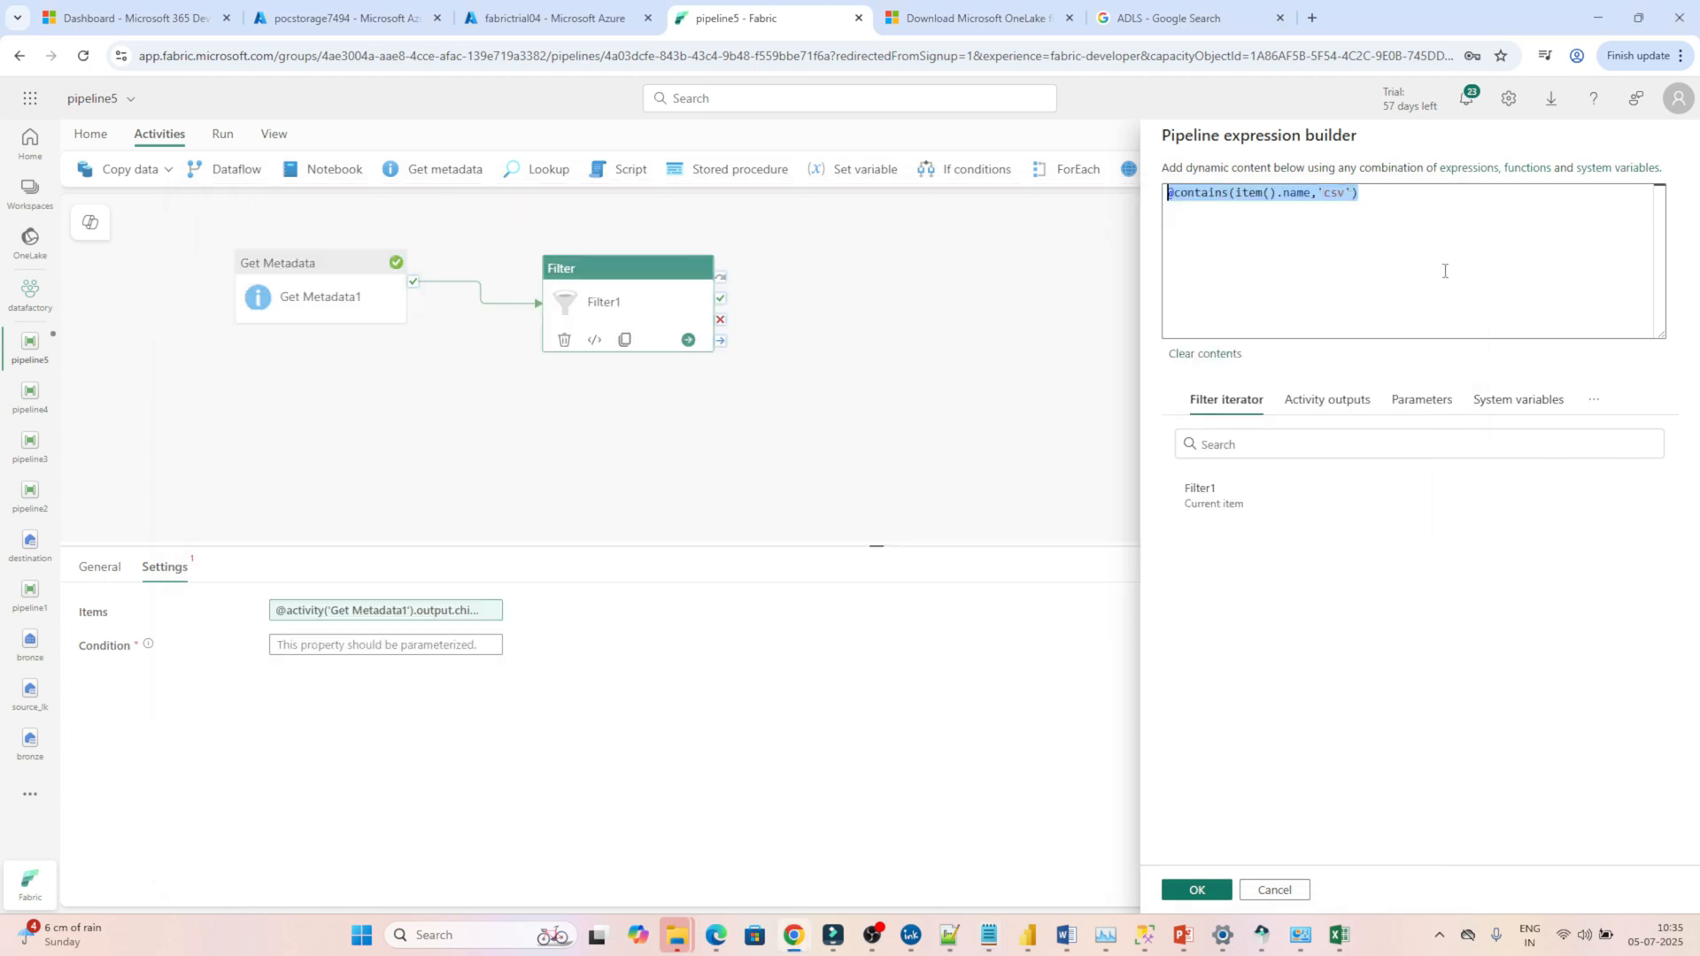
left_click(1193, 890)
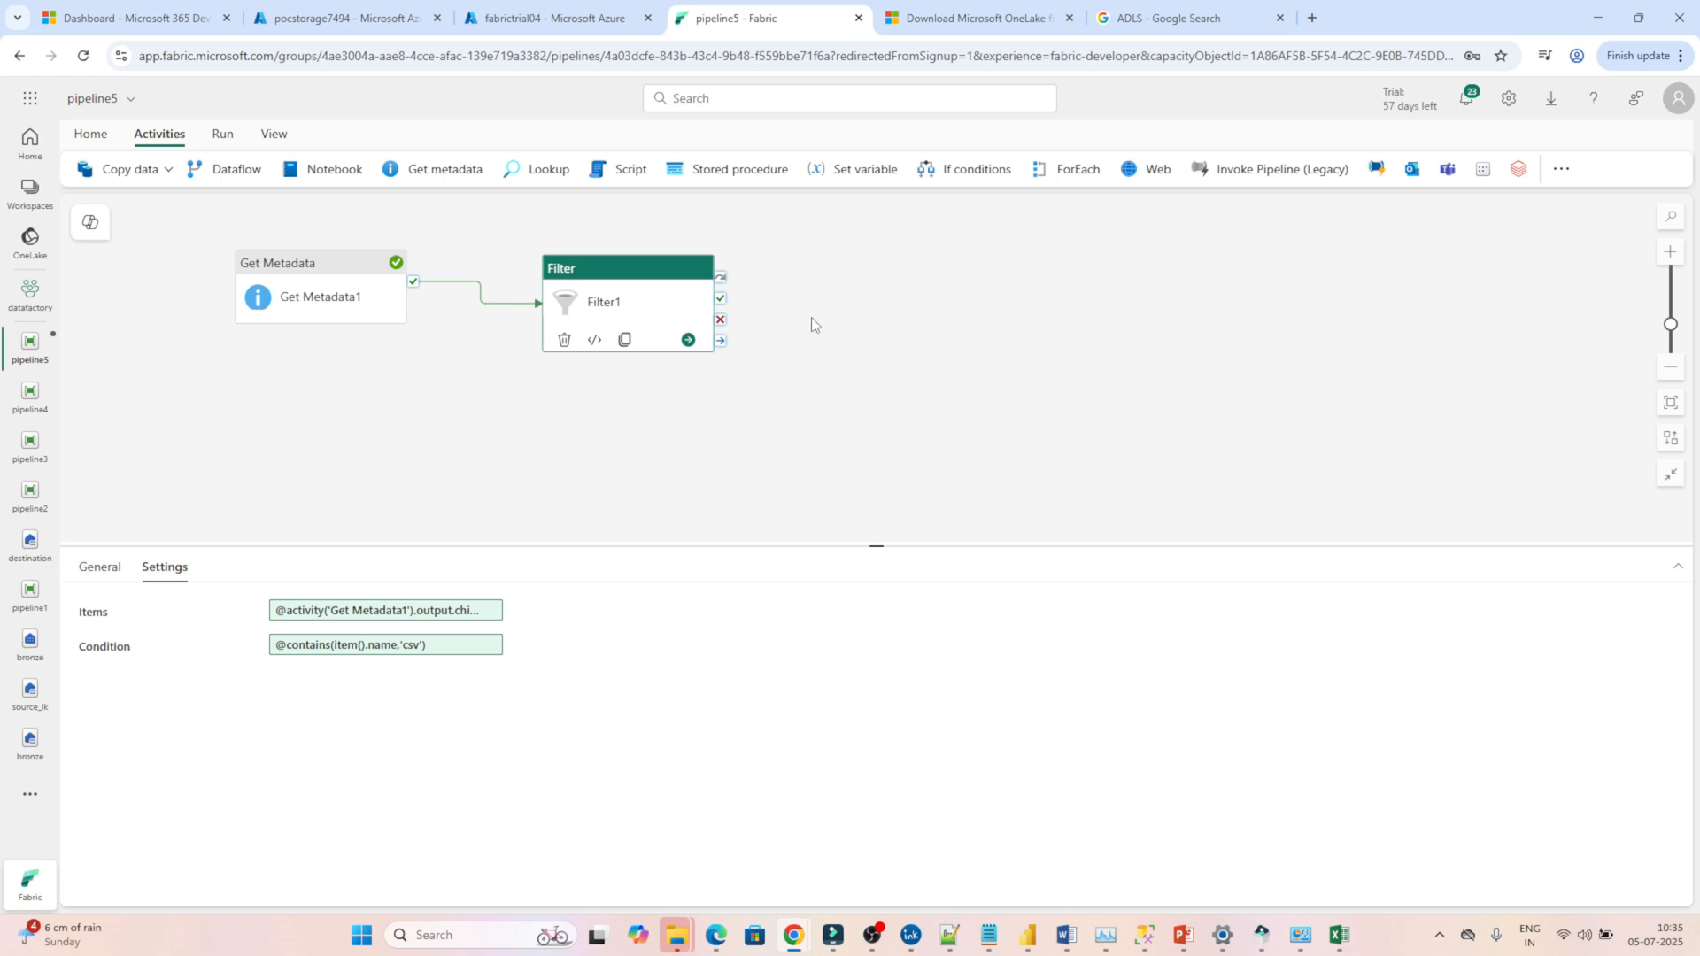
Save and run the pipeline with the Get Metadata and Filter activities.
left_click(93, 133)
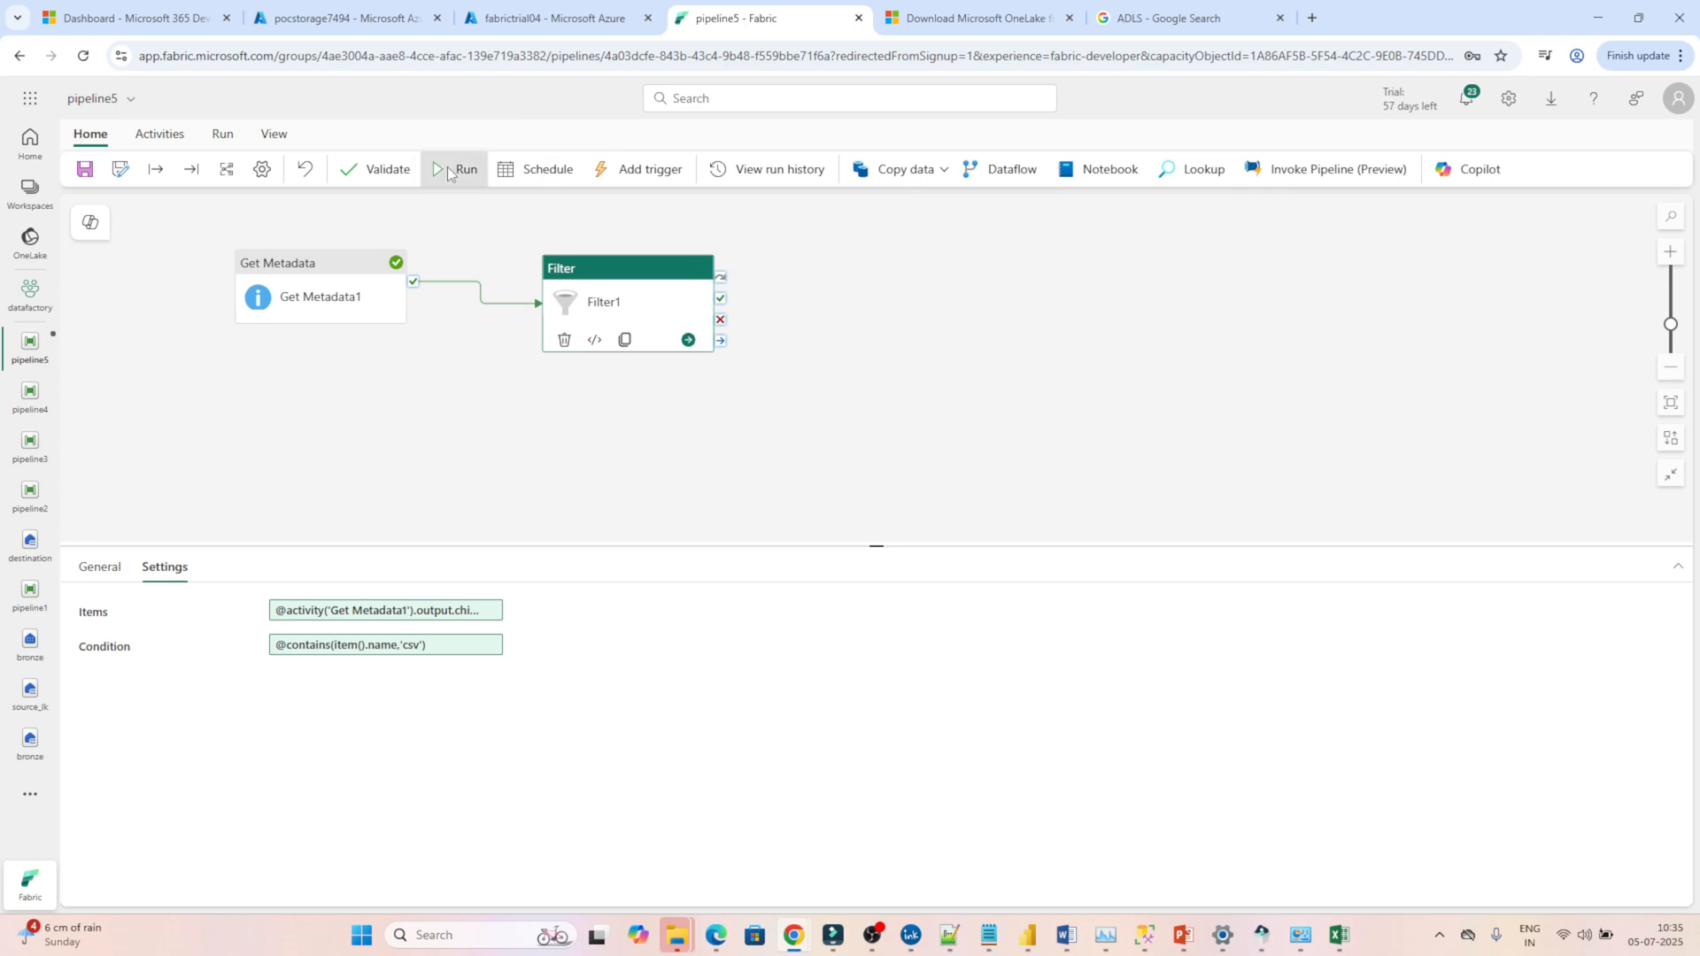
left_click(448, 166)
left_click(852, 560)
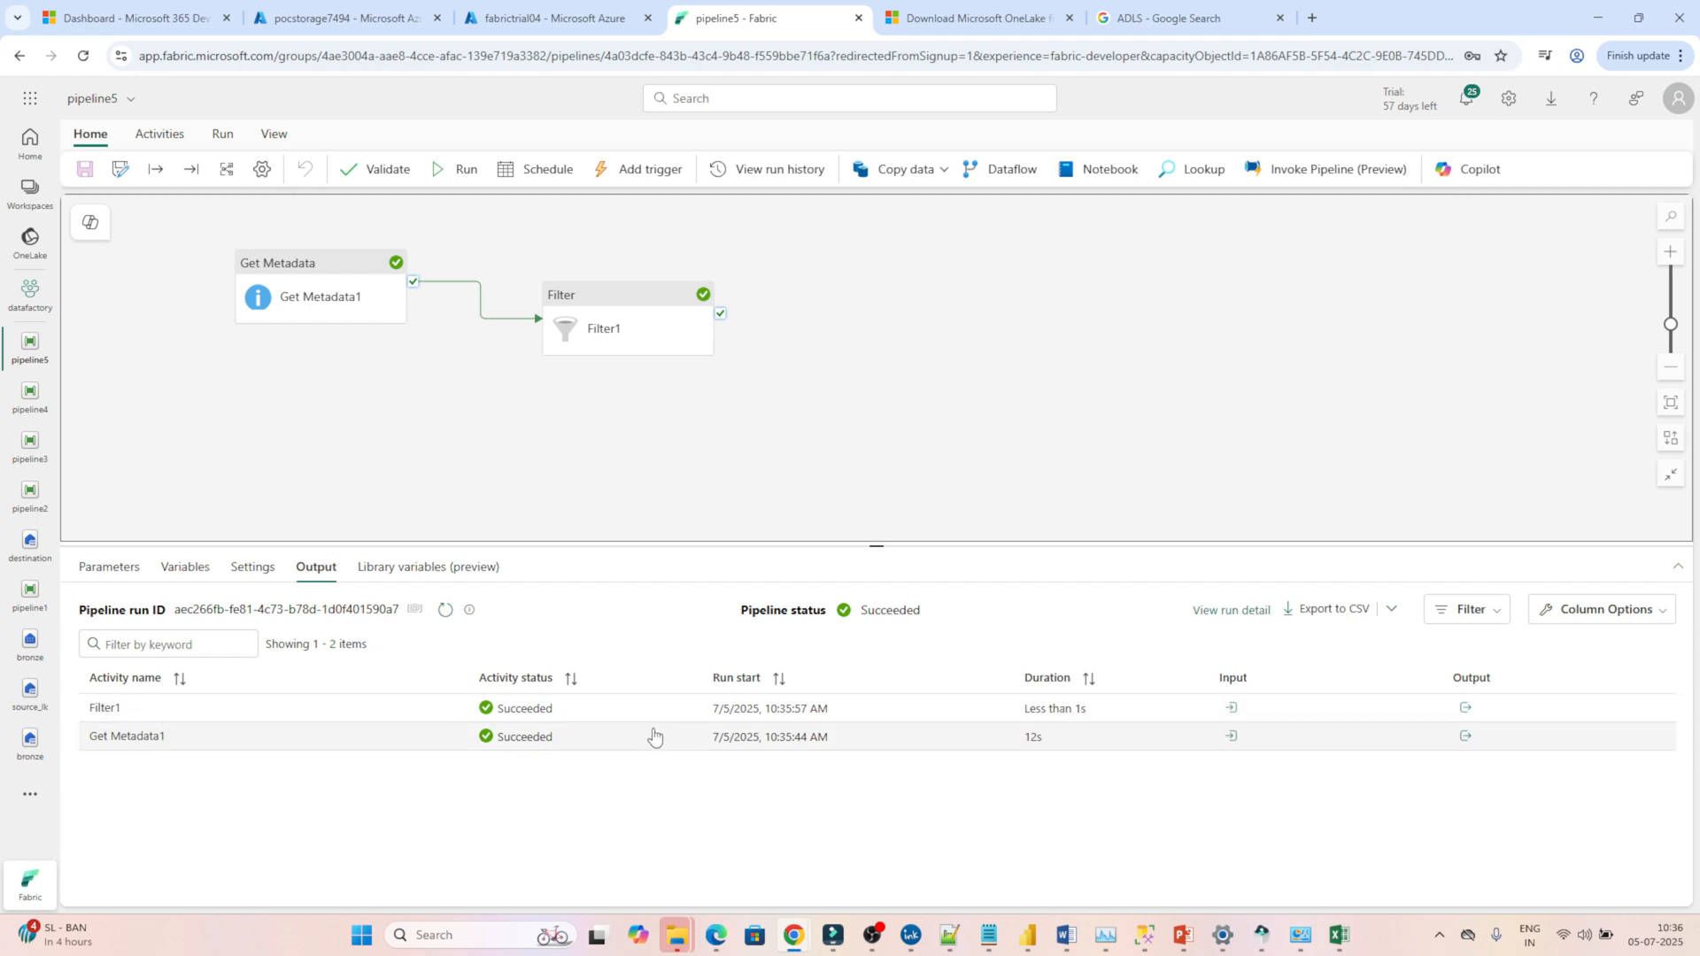
Open Filter1's run output and examine its ItemsCount, FilteredItemsCount and the returned file list.
left_click(1466, 709)
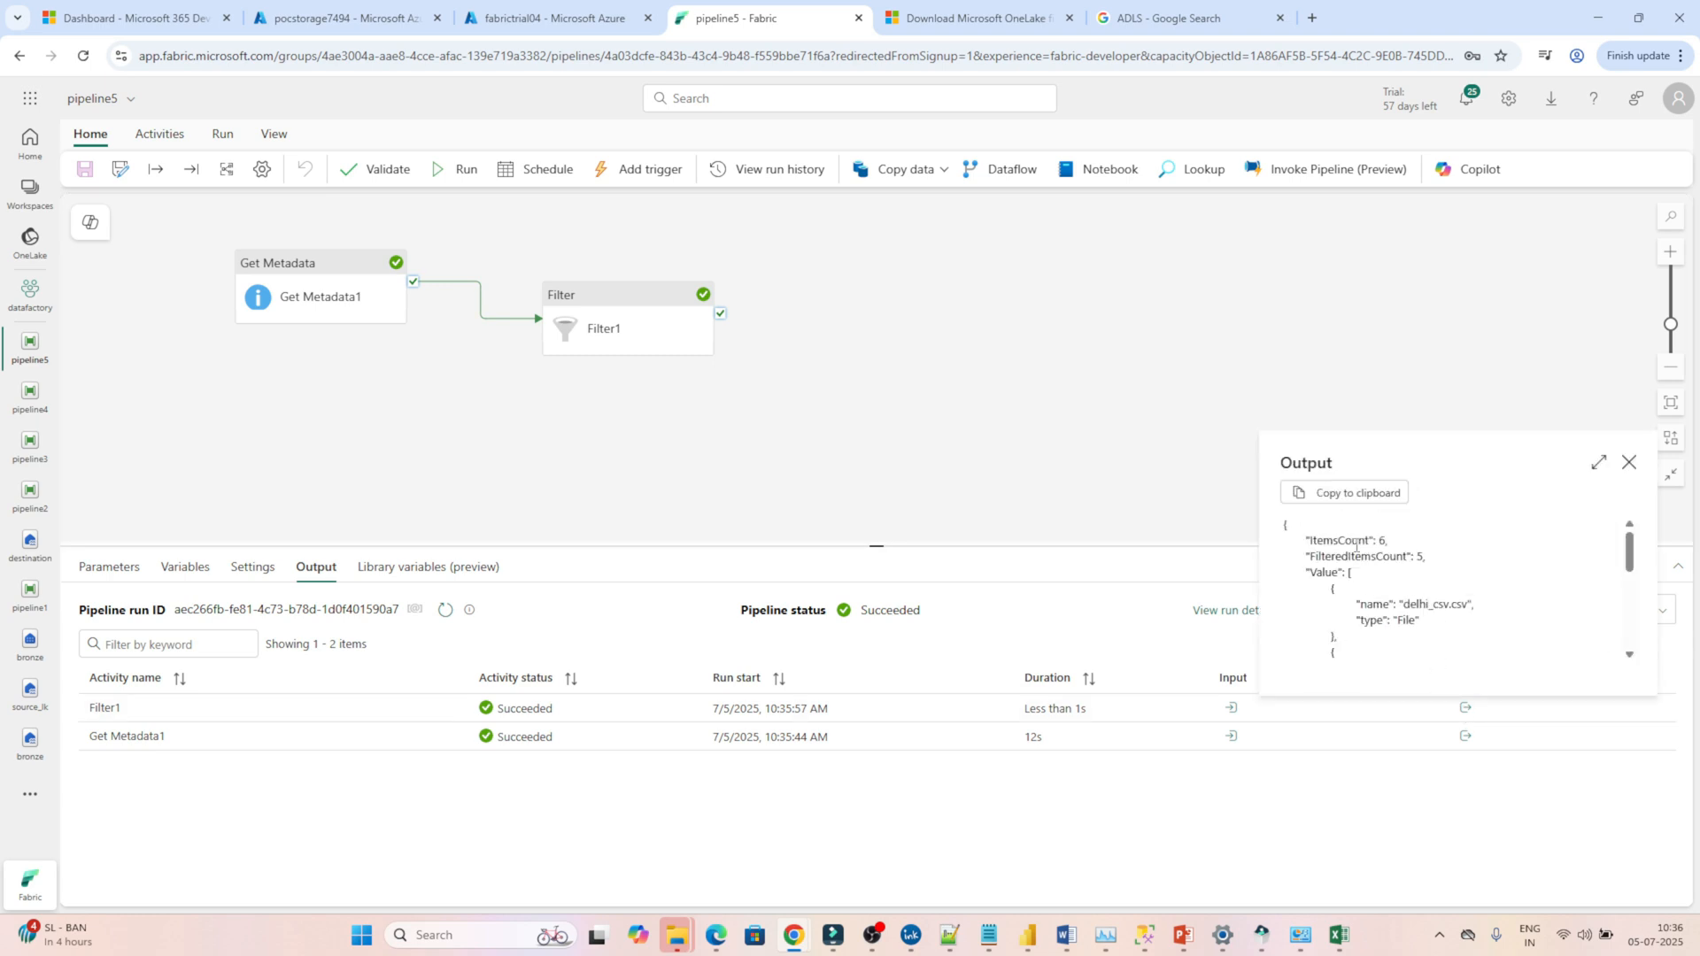
double_click(1349, 542)
double_click(1390, 558)
mouse_move(1635, 559)
left_mouse_down()
mouse_move(1630, 629)
mouse_move(1628, 554)
left_mouse_up()
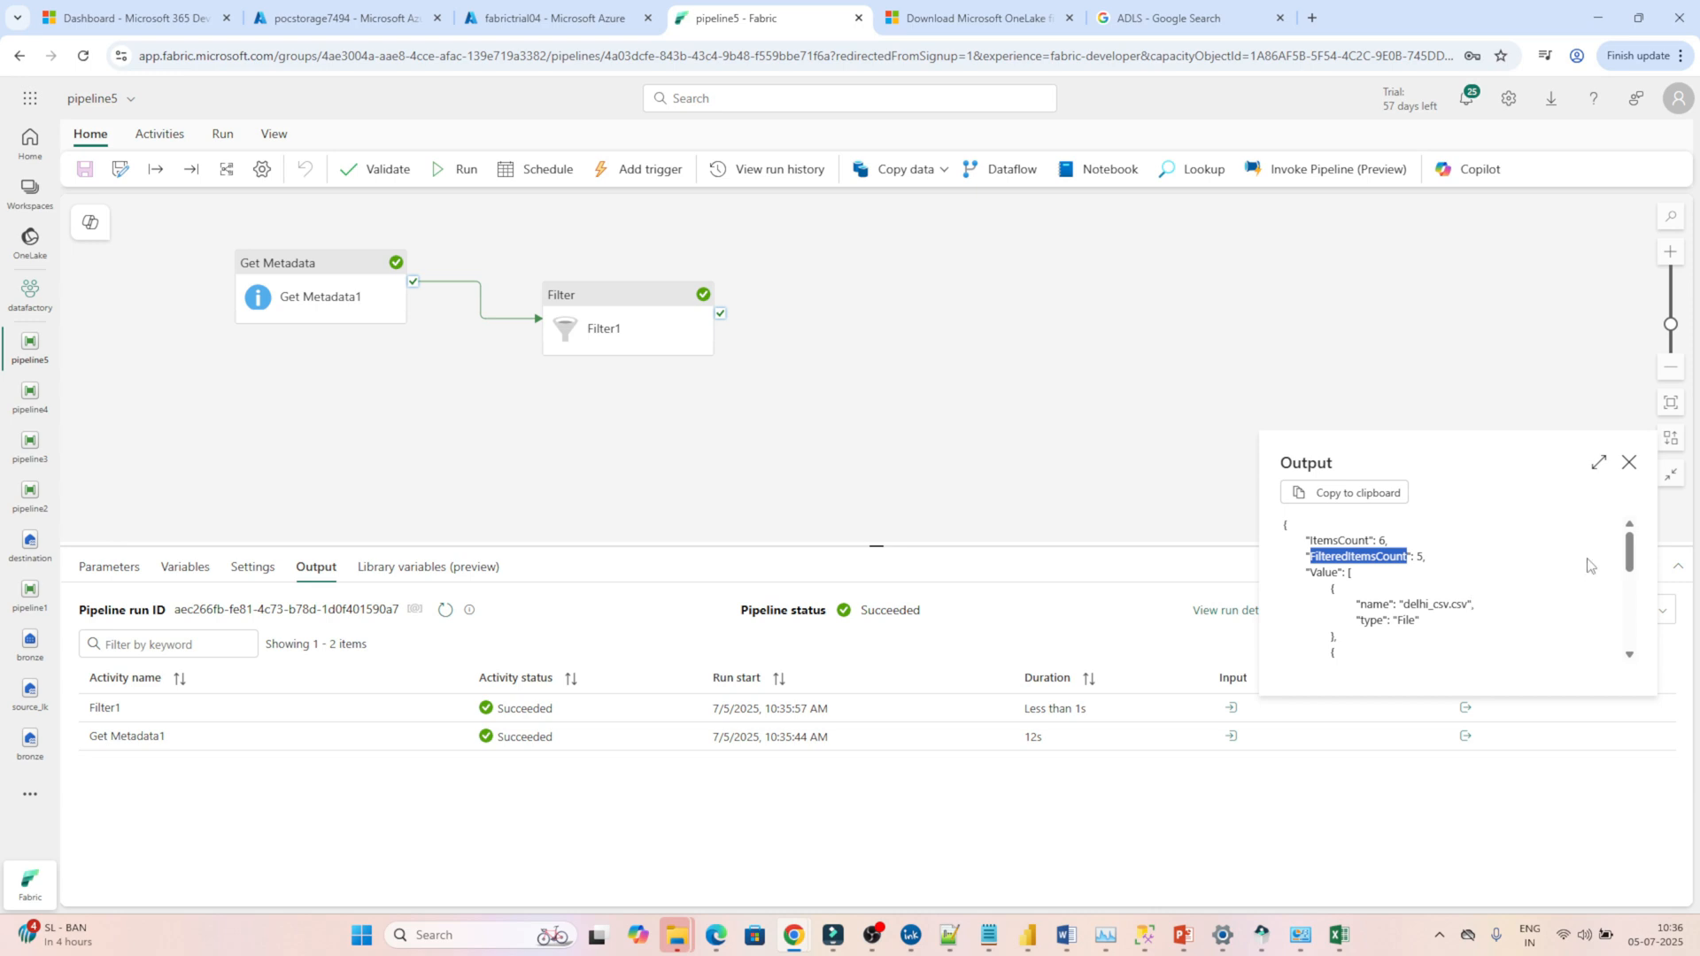